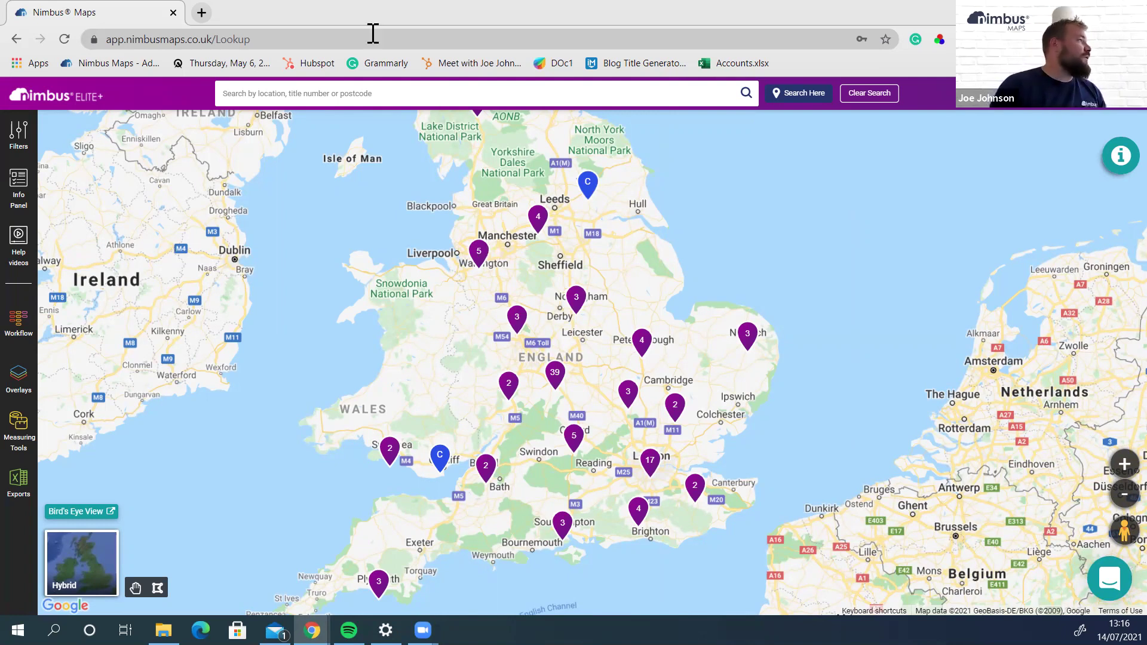
Open the search options, preview Company search, then return to Location / Title Number search
left_click(326, 94)
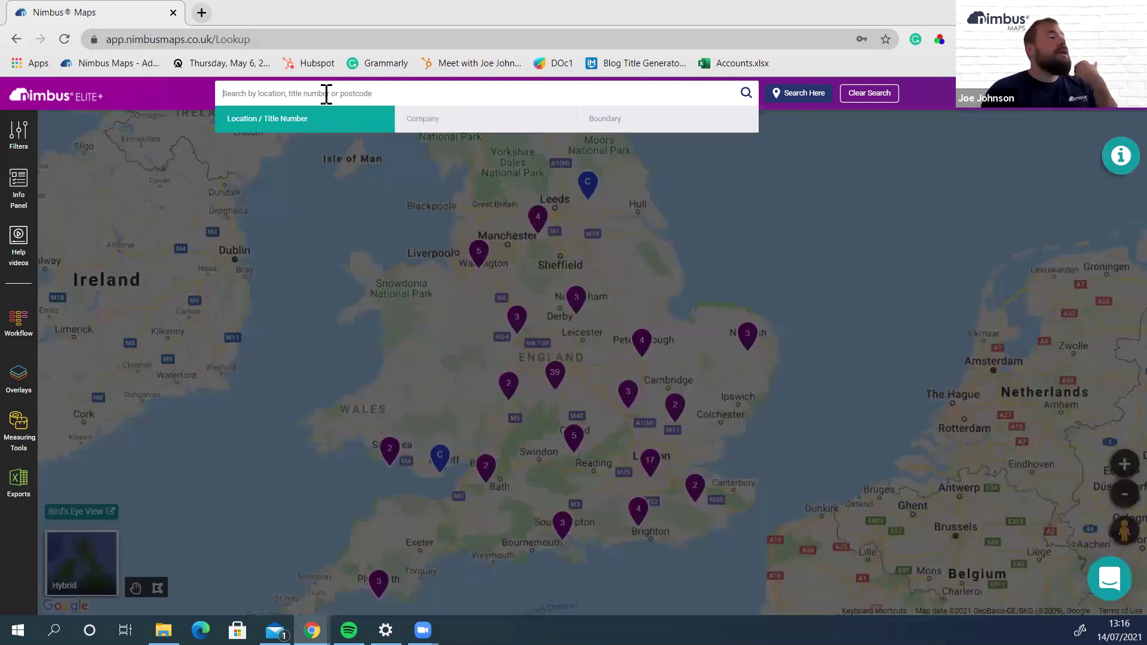
left_click(440, 118)
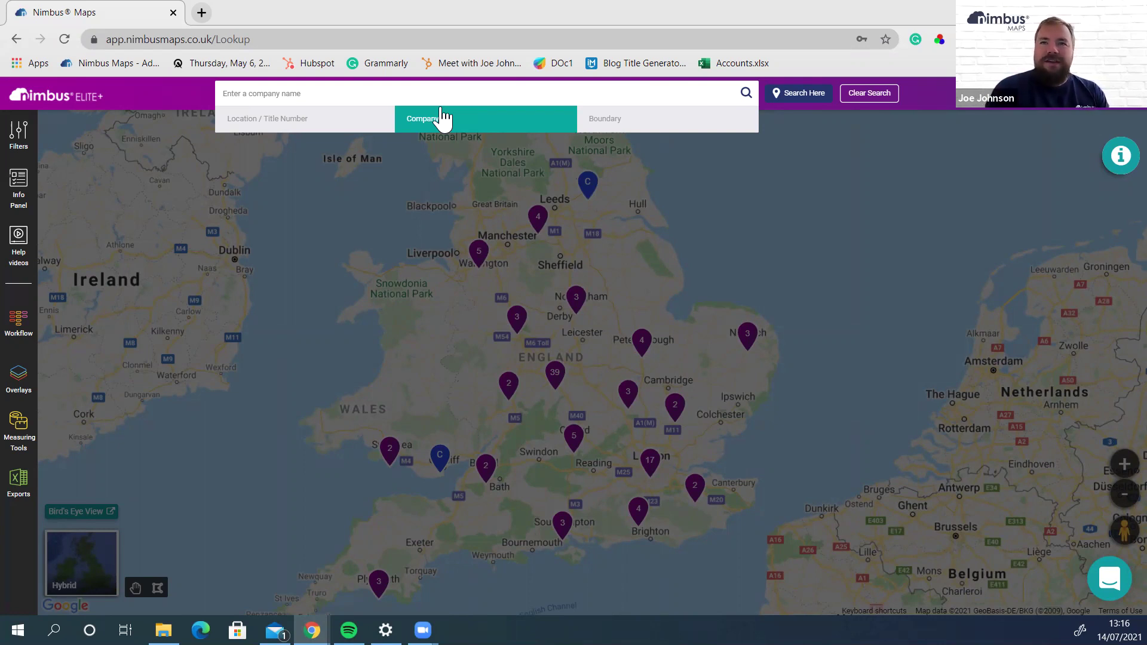
left_click(328, 120)
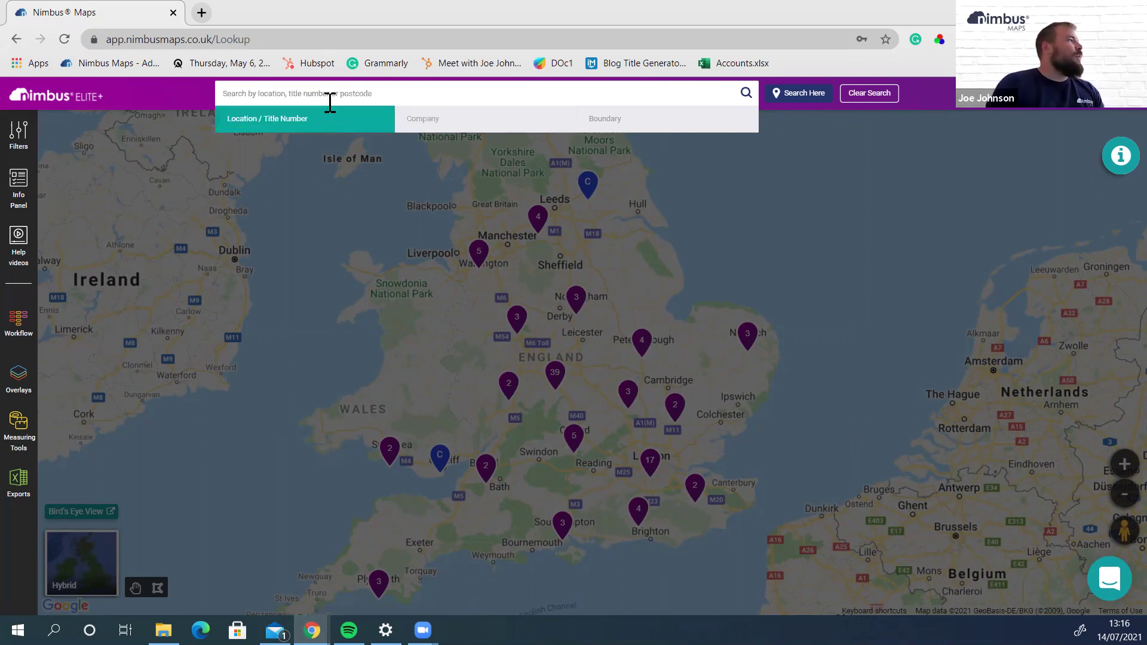
Search 'warwick' and choose Warwick, UK to show its town-centre parcels
left_click(358, 93)
type("warwick")
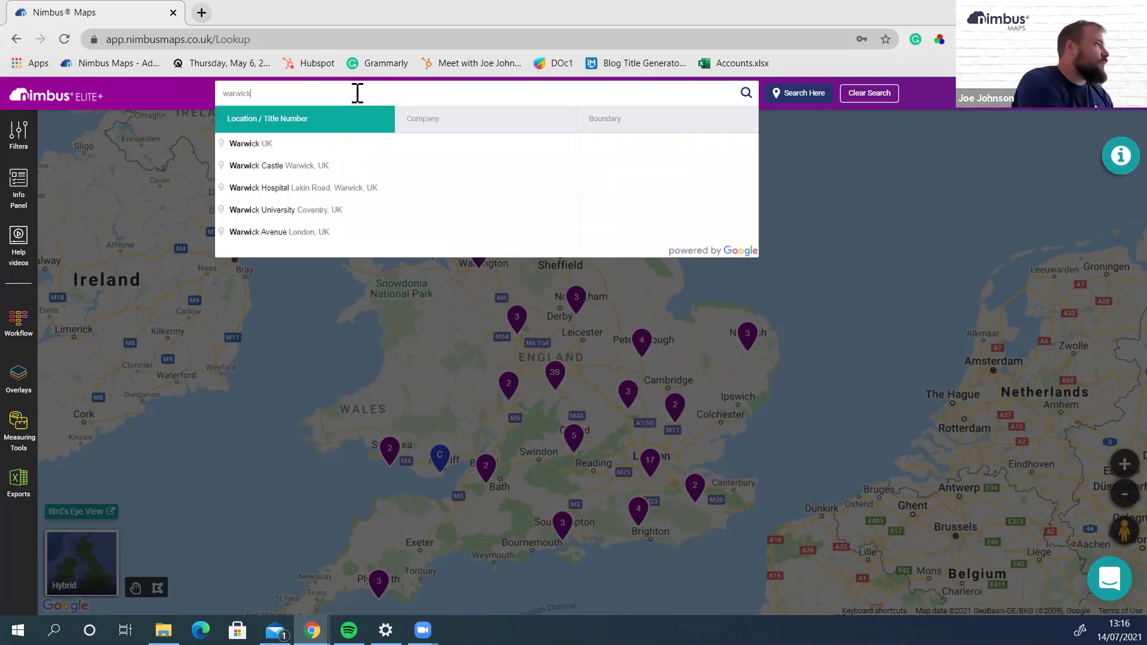
left_click(308, 144)
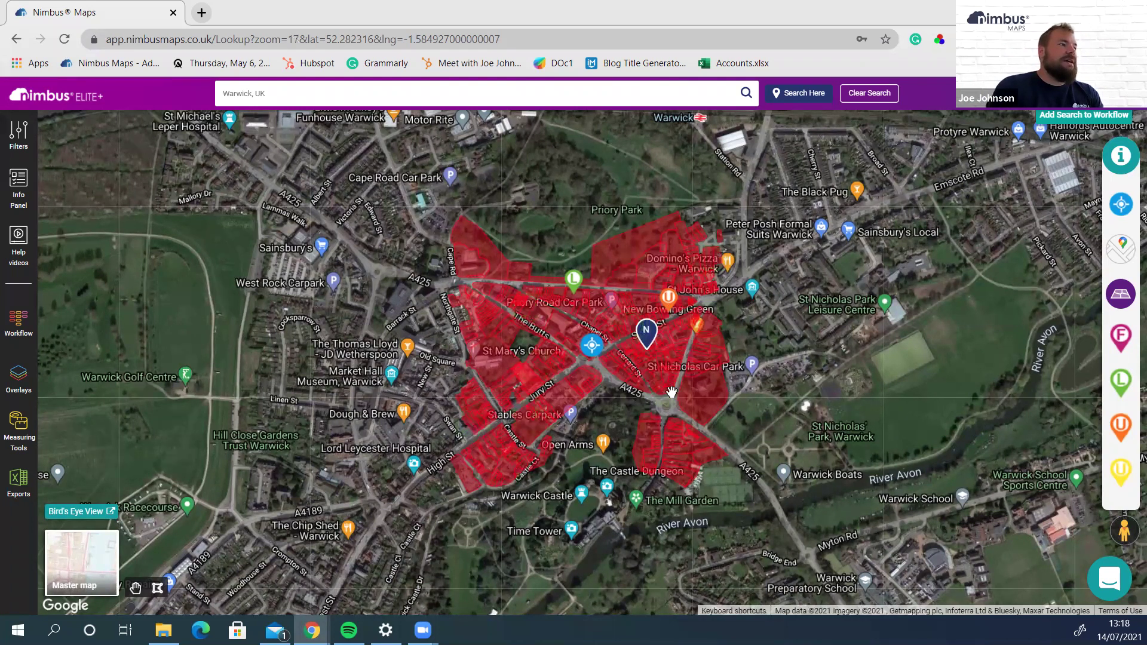
scroll(672, 397, "up", 1)
scroll(671, 393, "up", 1)
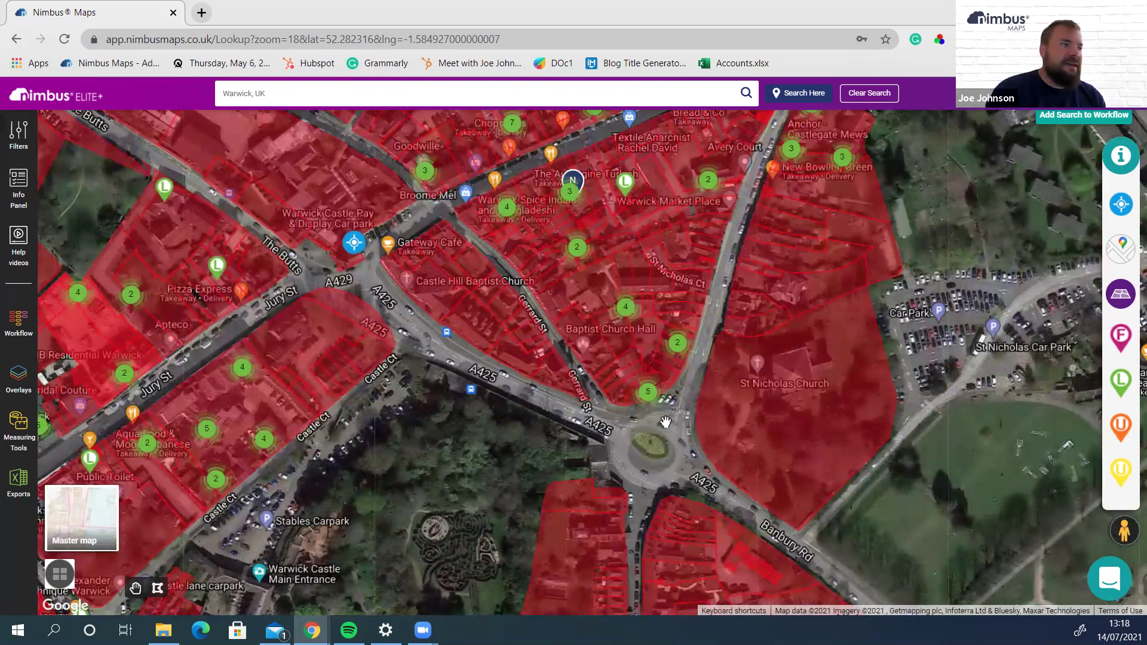
scroll(665, 422, "down", 2)
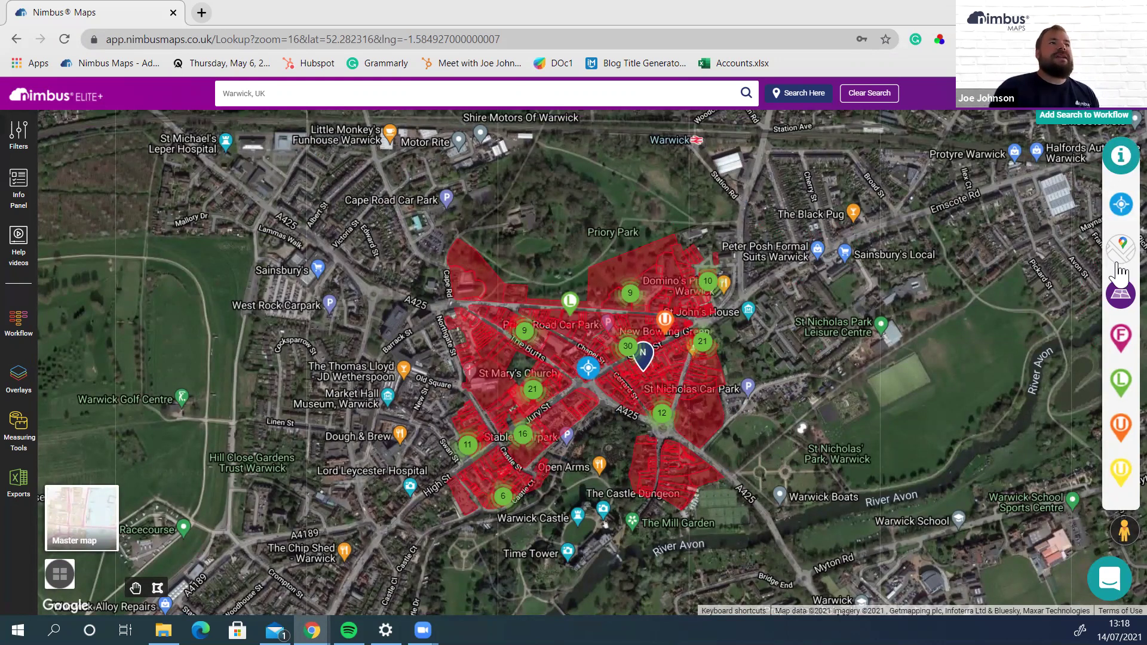
left_click(1121, 337)
left_click(1118, 385)
left_click(1115, 423)
left_click(1121, 469)
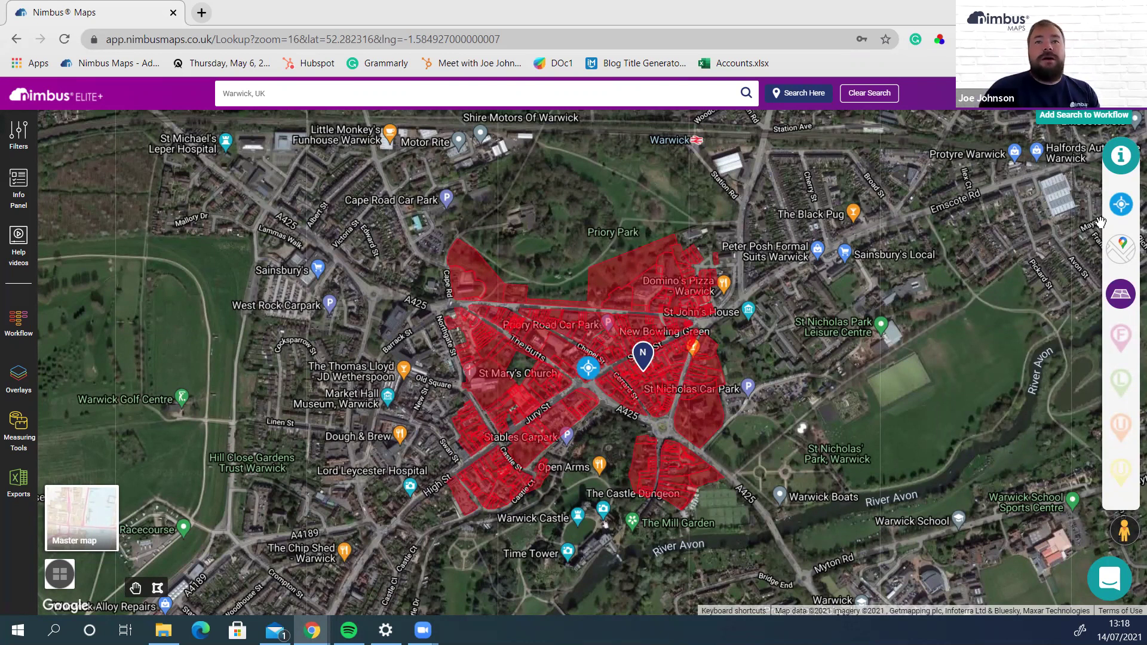
left_click(1120, 337)
left_click(1121, 382)
left_click(1119, 434)
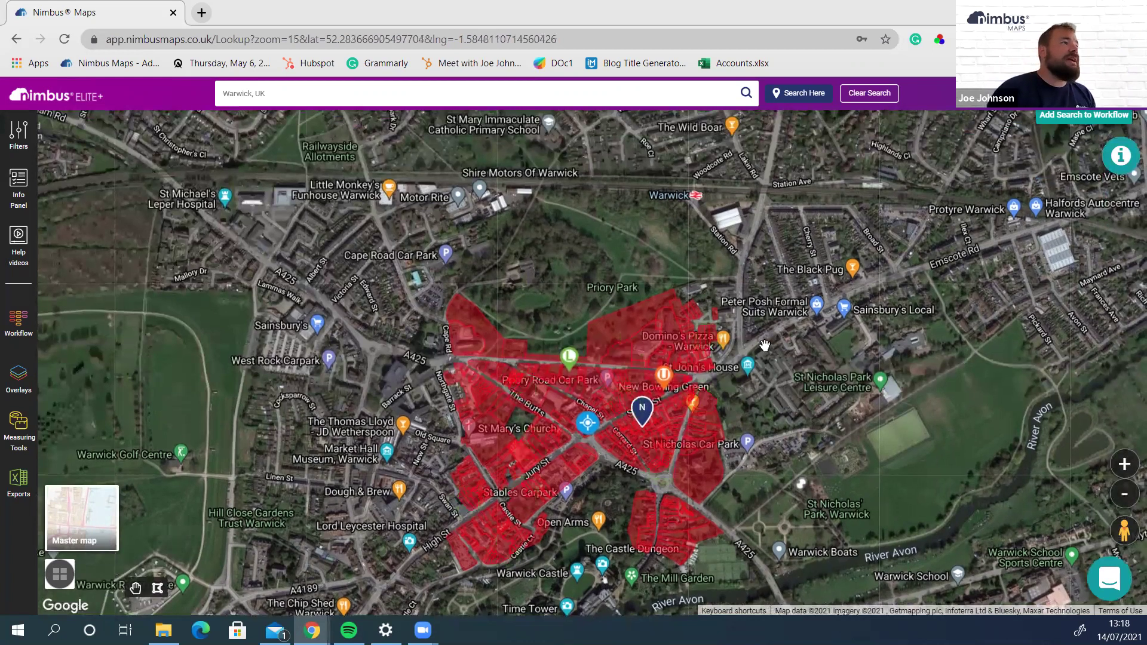
Re-run the search over Royal Leamington Spa and switch the base map to Master map
scroll(764, 345, "down", 2)
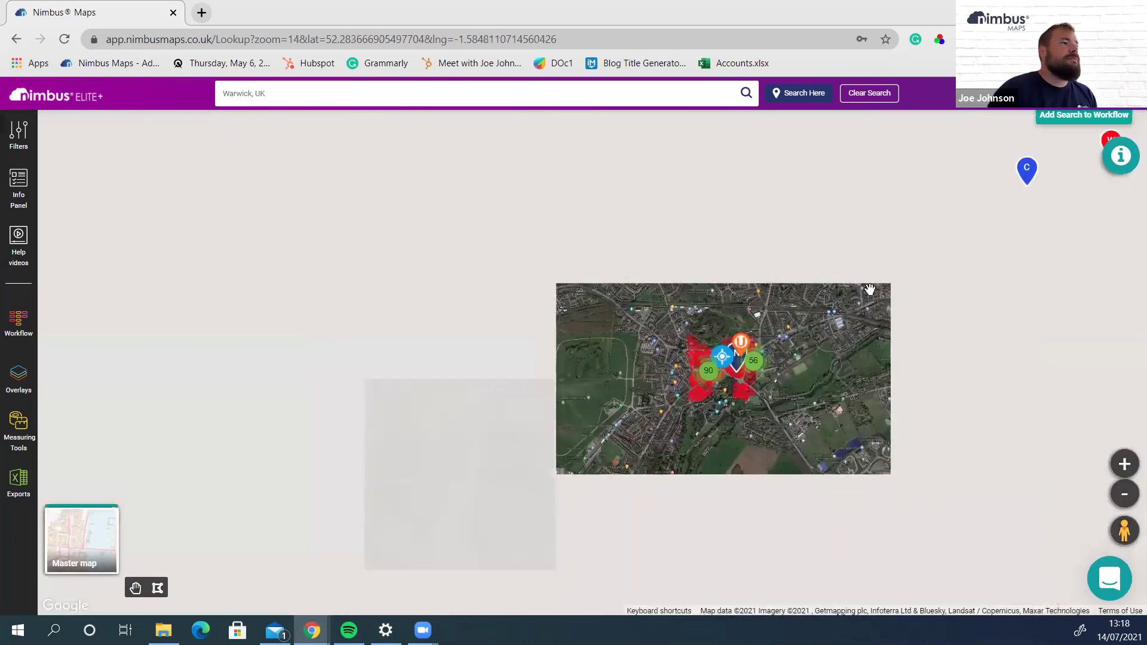
left_click_drag(883, 233, 353, 90)
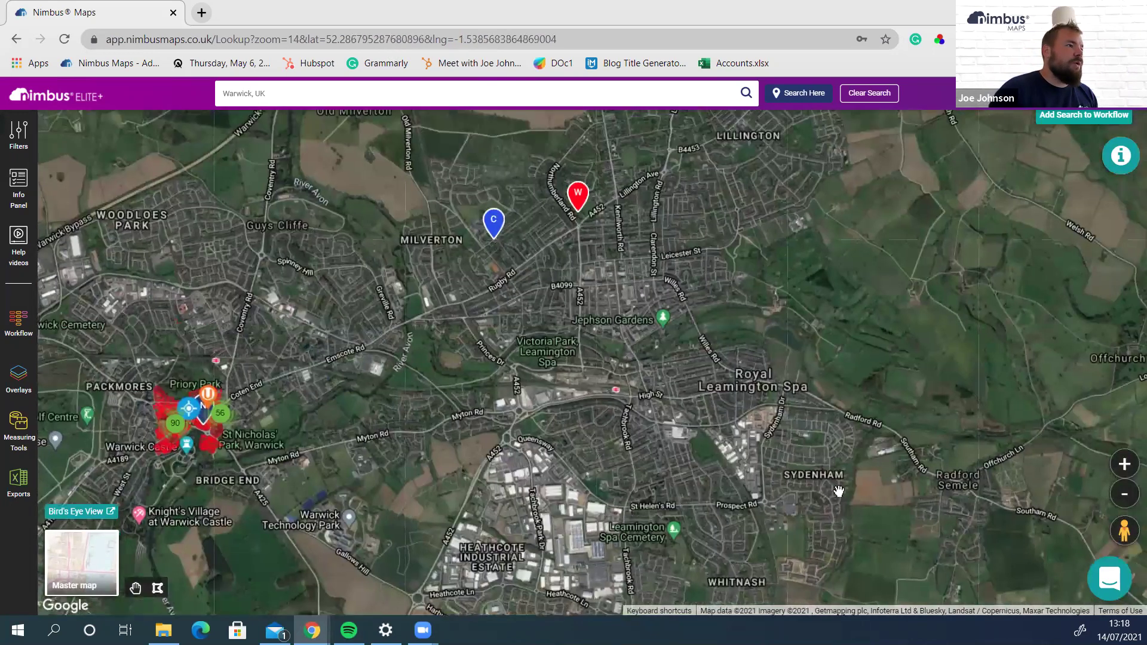
scroll(839, 491, "up", 1)
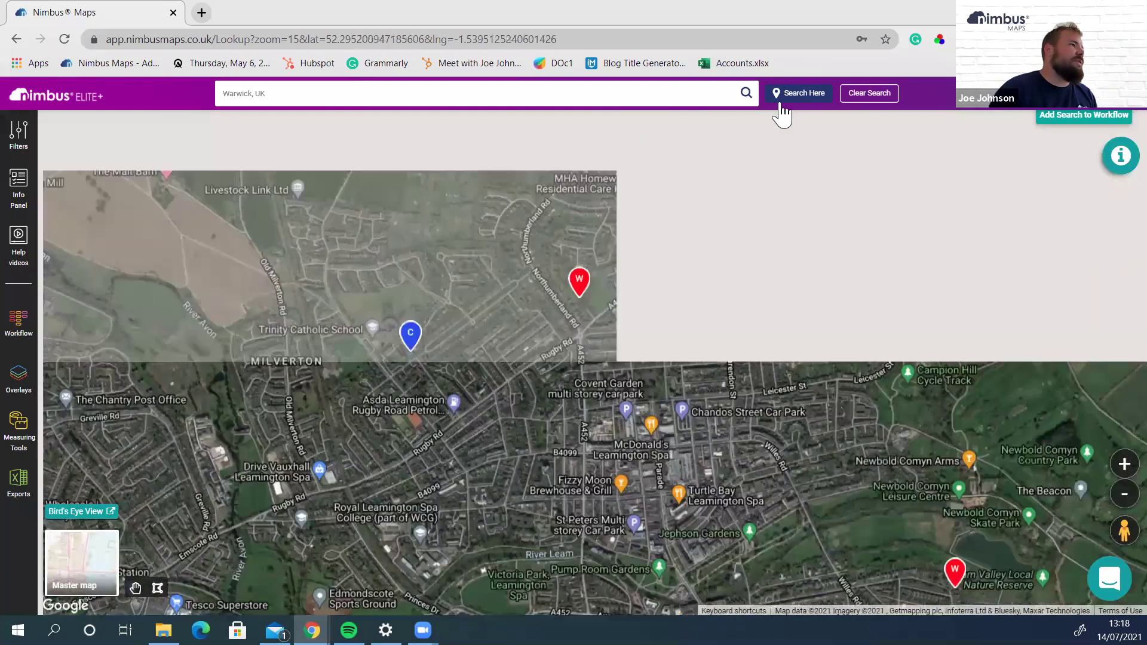
left_click(780, 101)
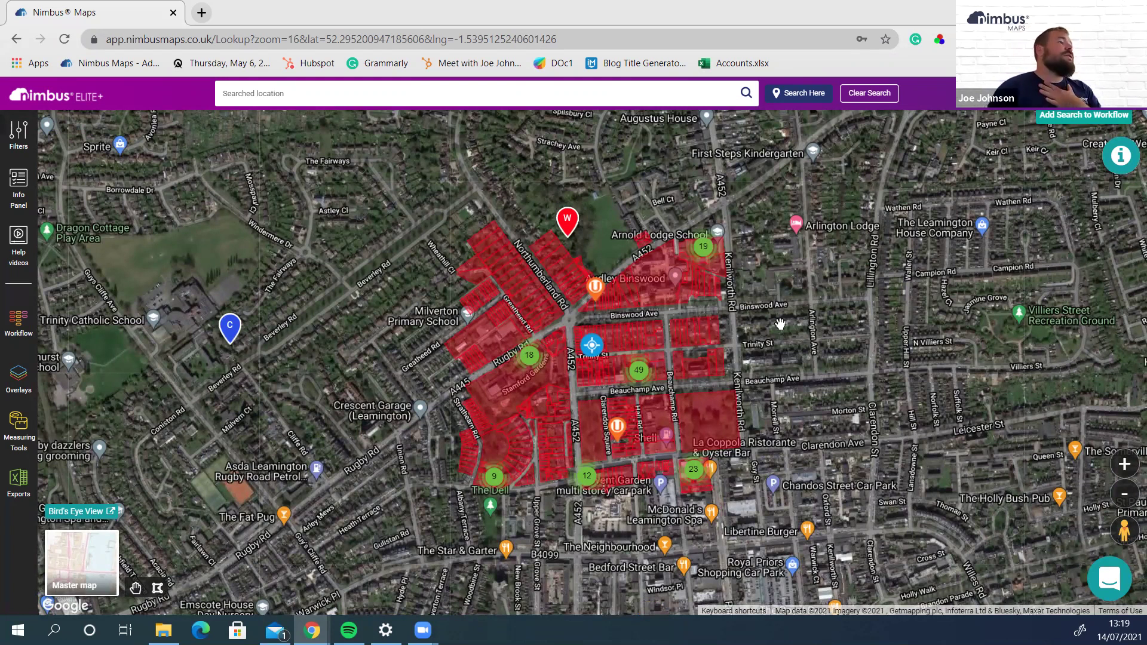
left_click(96, 570)
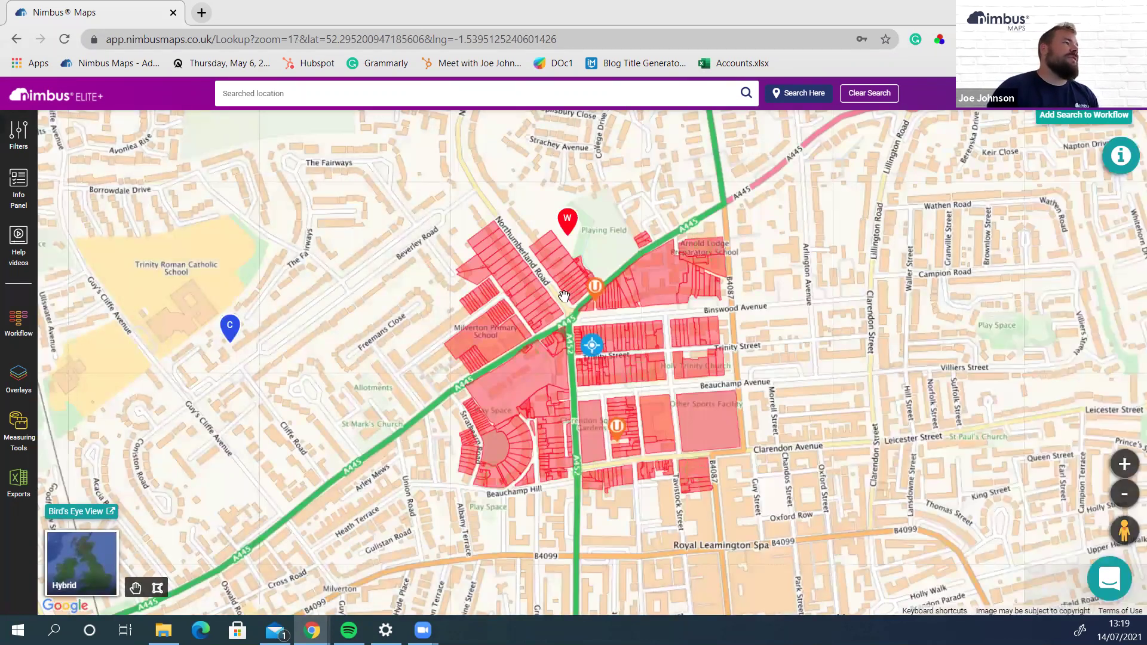
Zoom in on the Northumberland Road house plots beside the playing field near the W marker
scroll(564, 296, "up", 1)
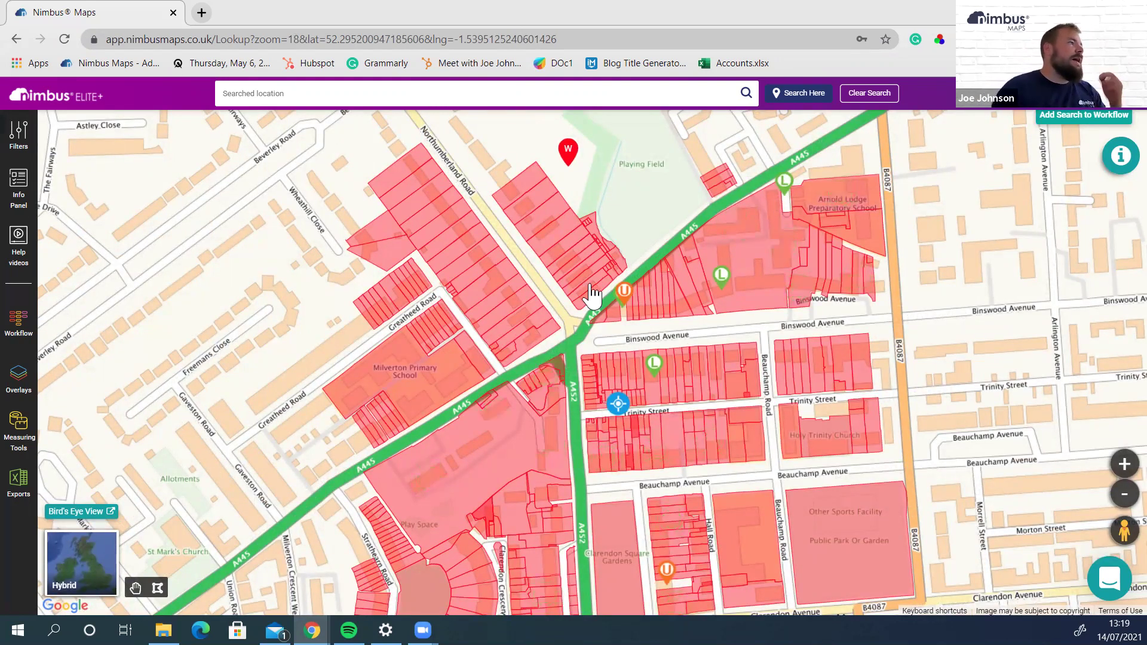
scroll(592, 294, "up", 1)
left_click_drag(607, 442, 606, 430)
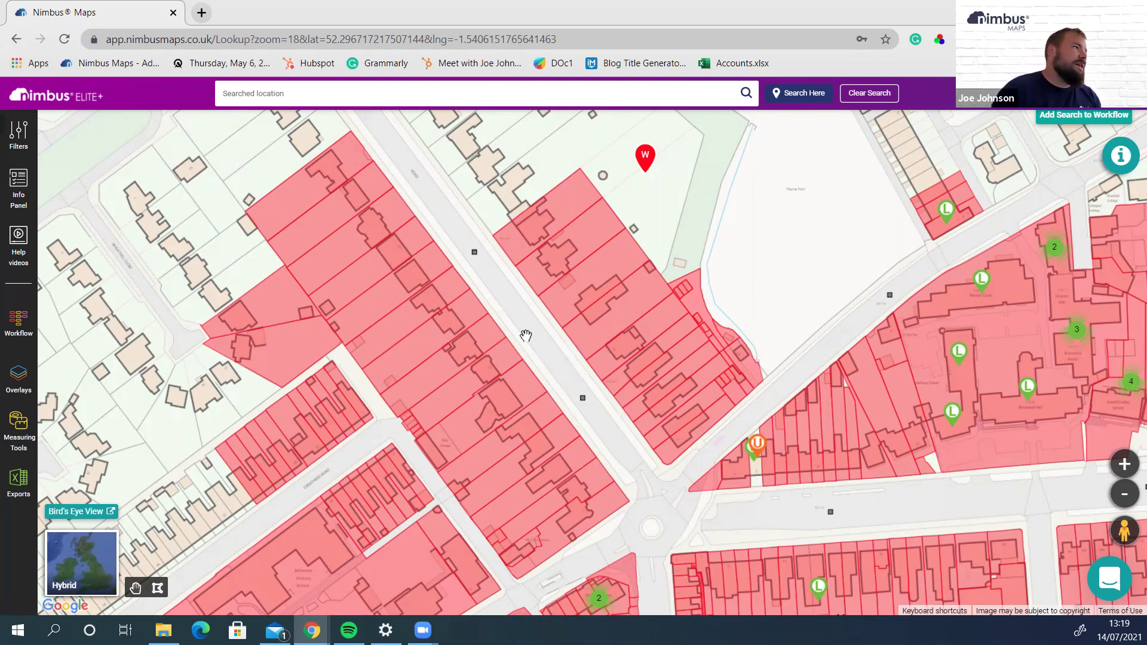
left_click_drag(585, 396, 666, 492)
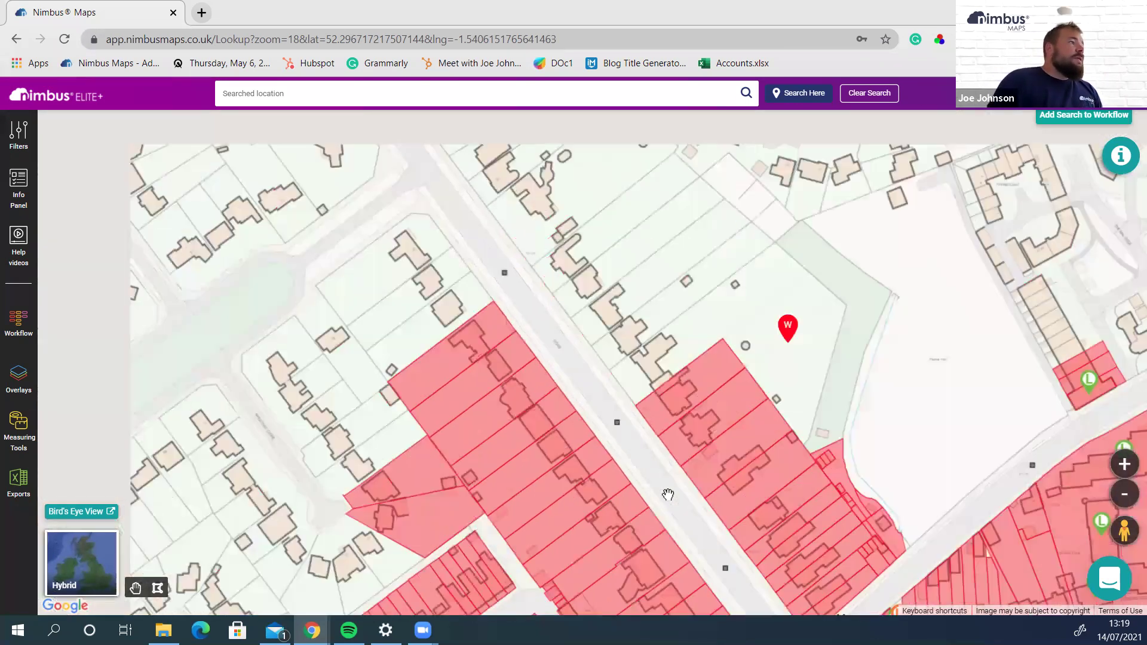
scroll(635, 436, "up", 1)
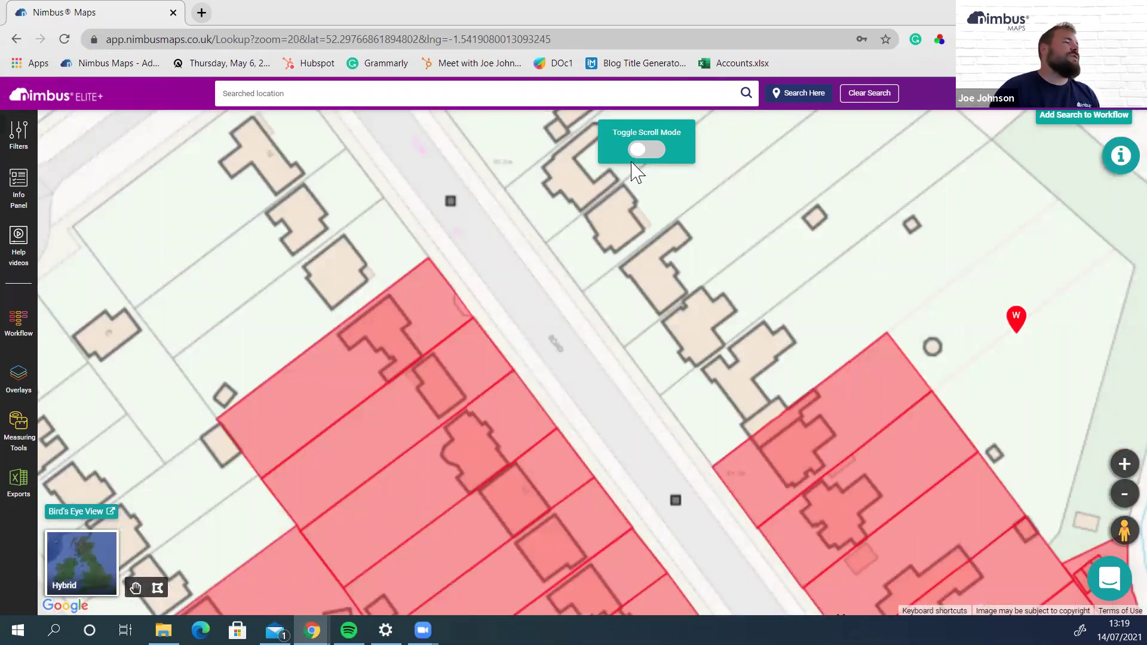
Turn on Toggle Scroll Mode and open a Northumberland Road house plot's title details
left_click(631, 160)
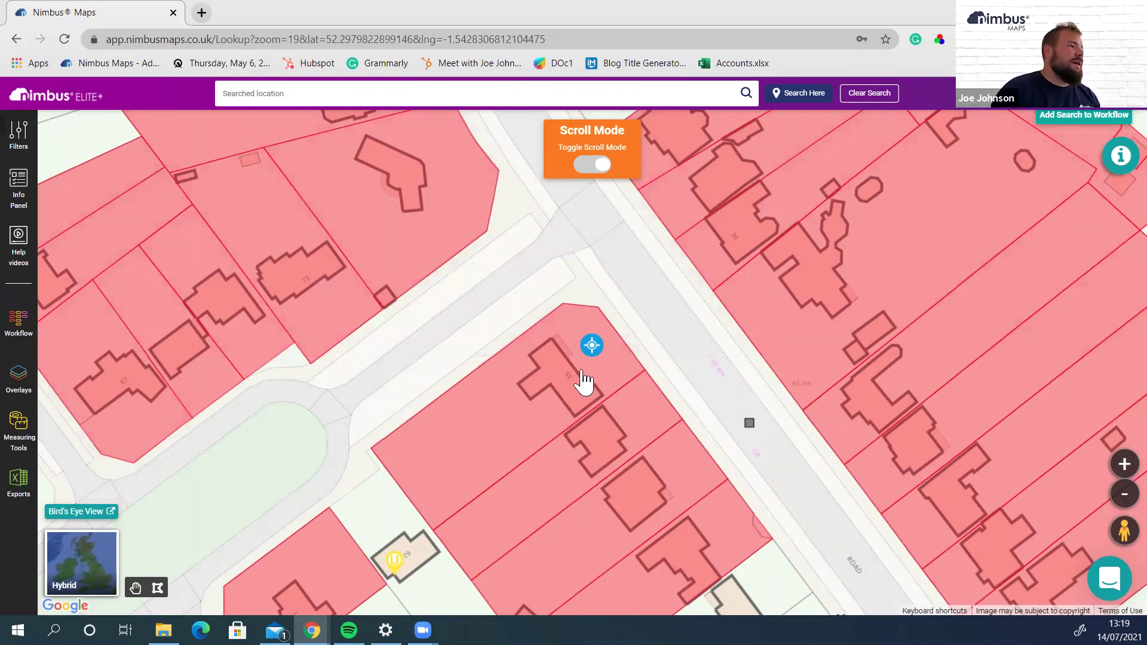
left_click(520, 415)
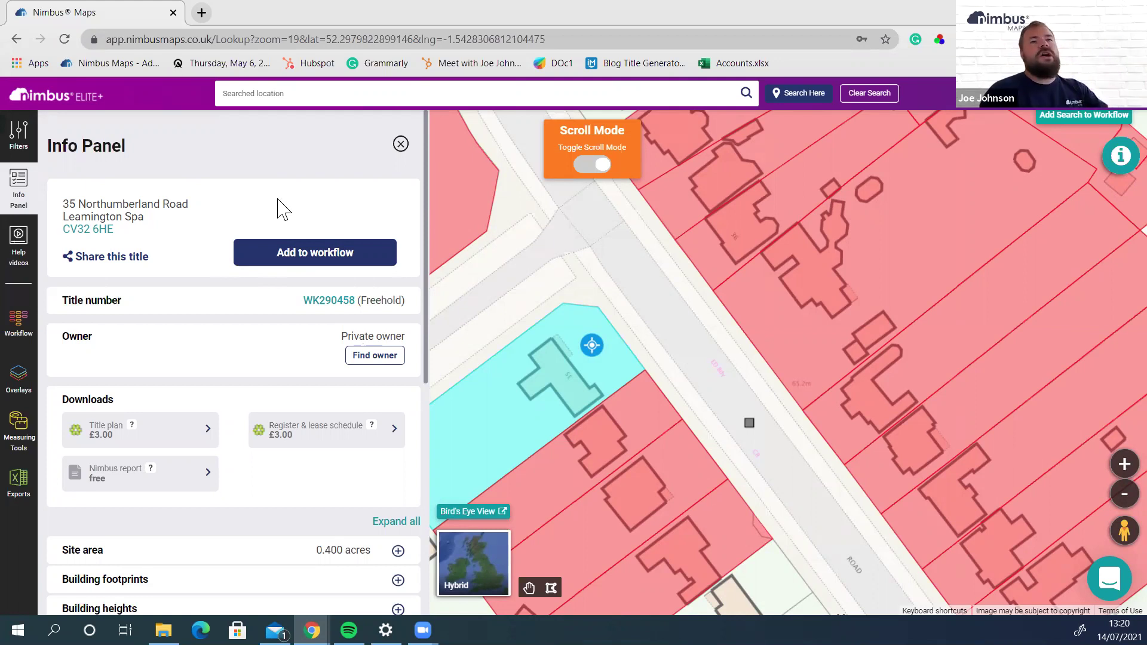
Save the plot to the workflow in the 'new sites' stage with the note 'Make Note'
left_click(332, 258)
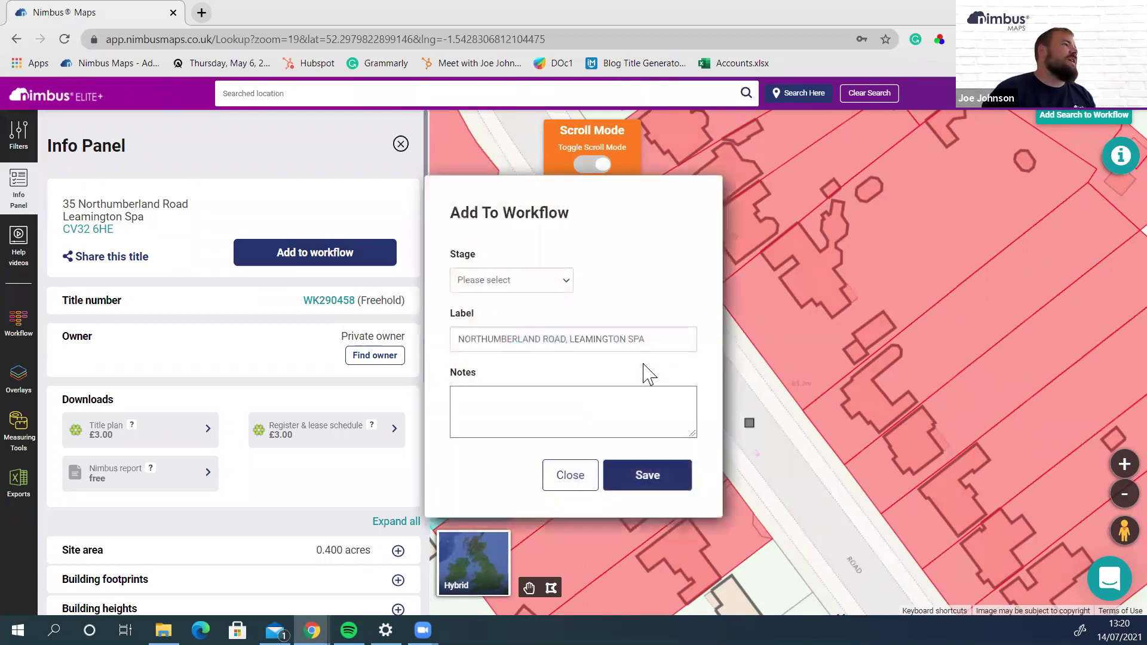
left_click(507, 281)
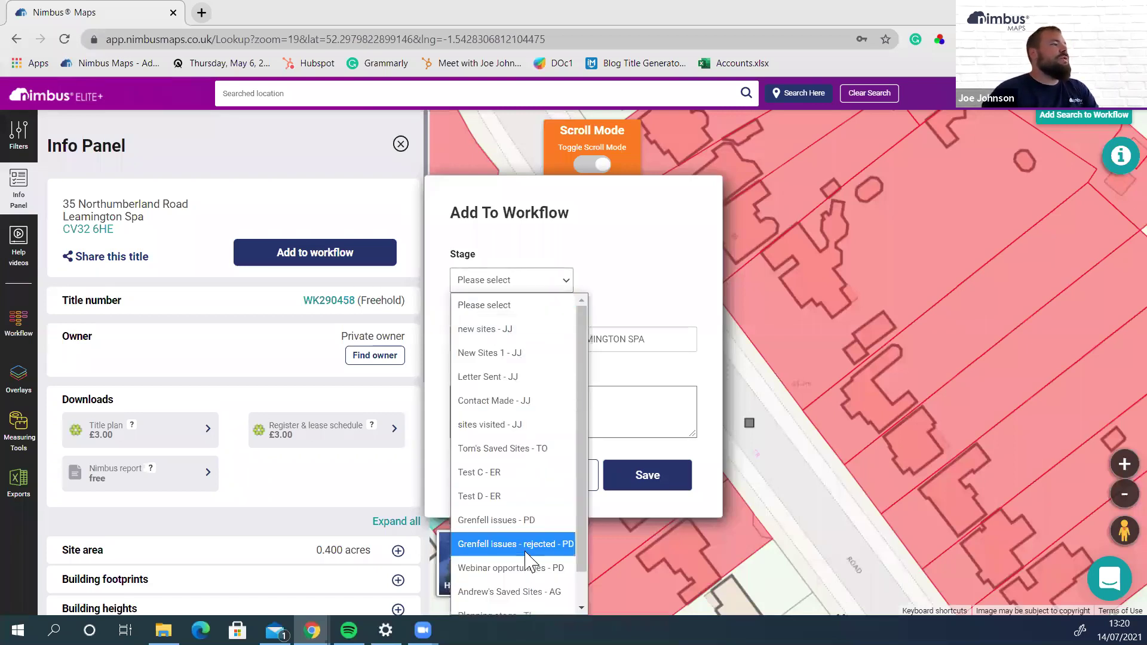
left_click(528, 329)
left_click(532, 424)
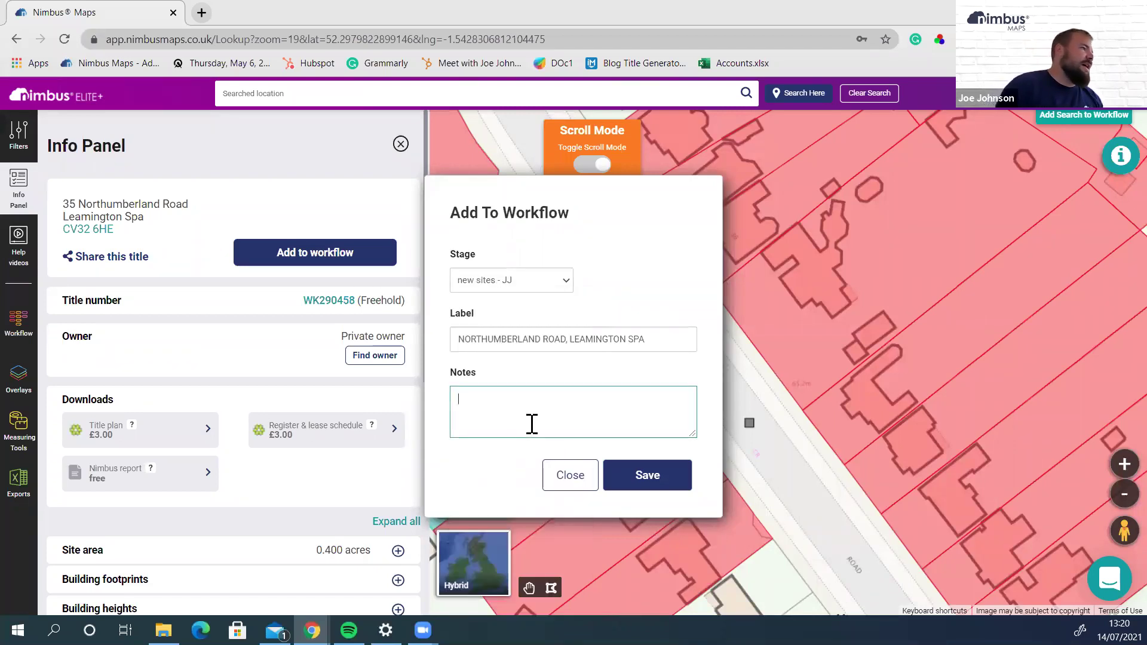
type("Make Note")
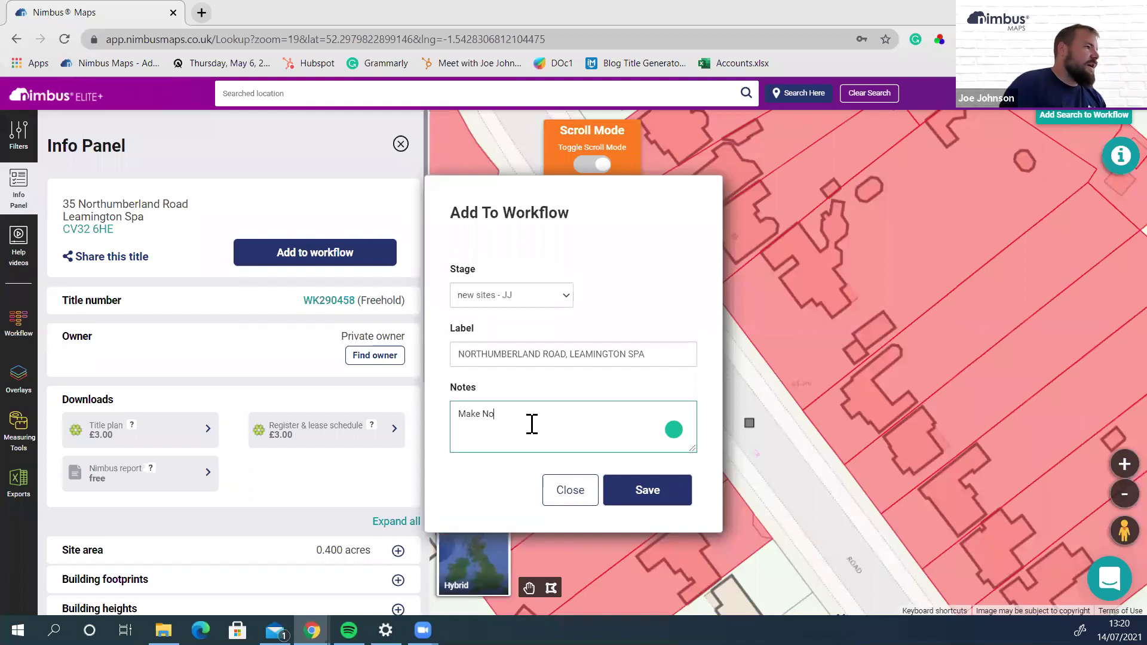
left_click(646, 478)
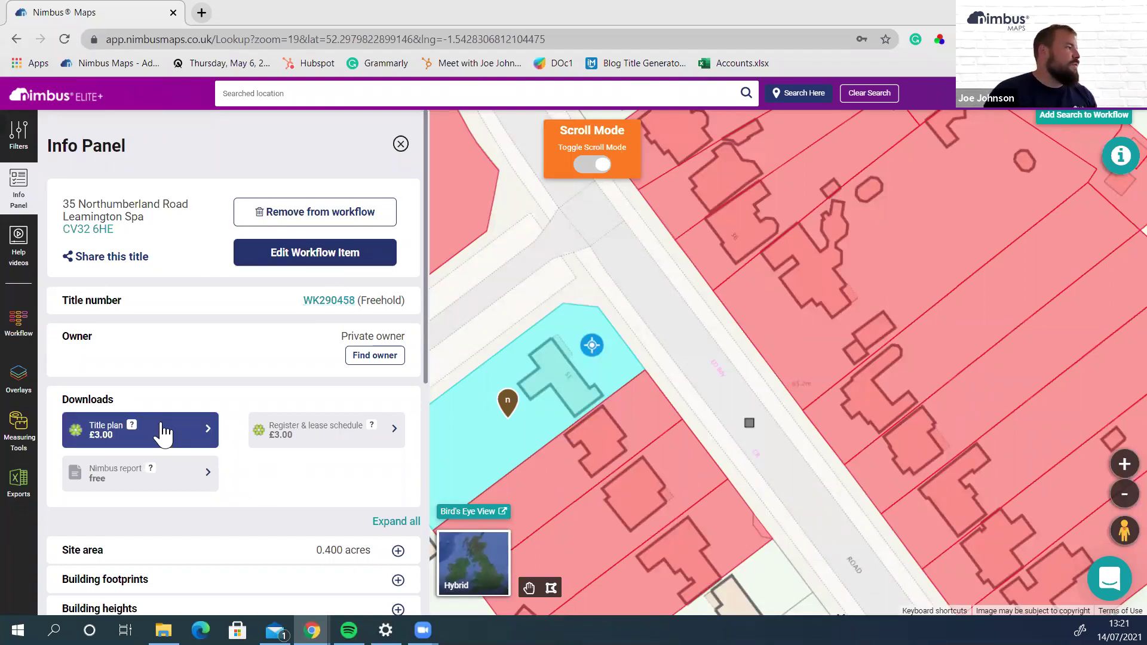
left_click(270, 439)
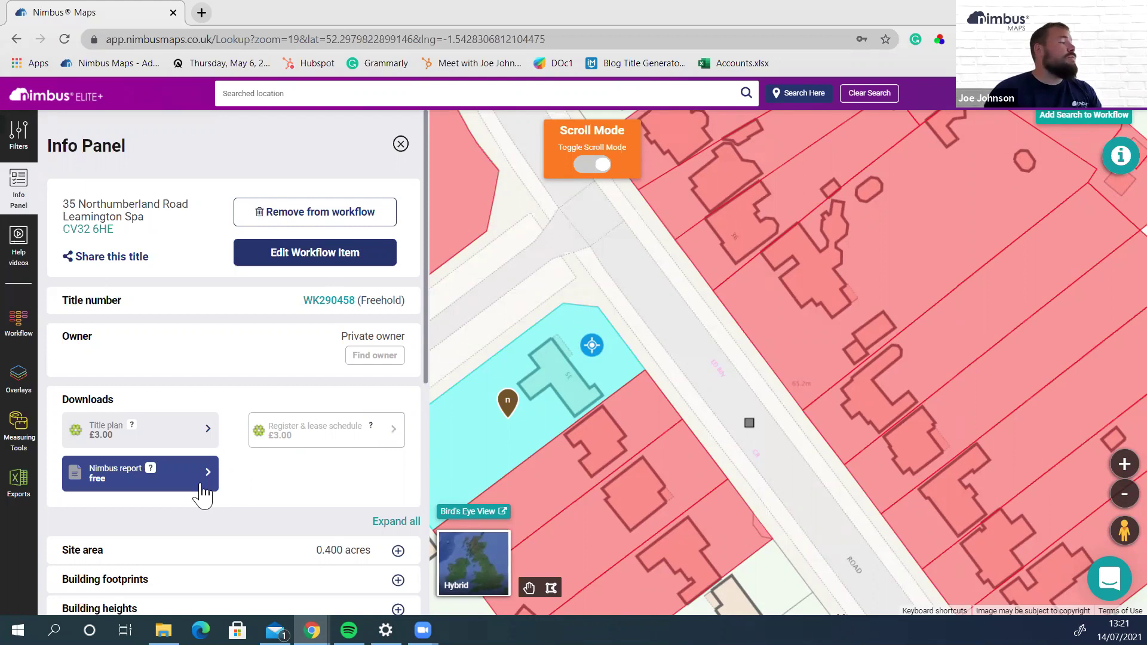
scroll(202, 494, "down", 3)
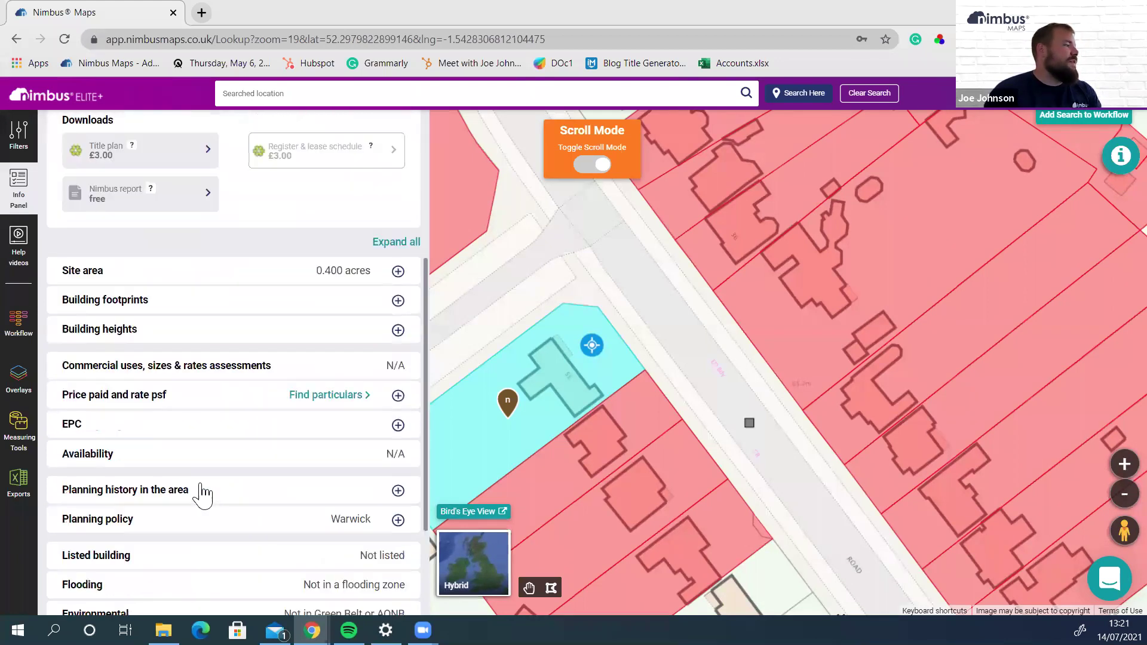
scroll(201, 494, "up", 2)
scroll(205, 486, "down", 1)
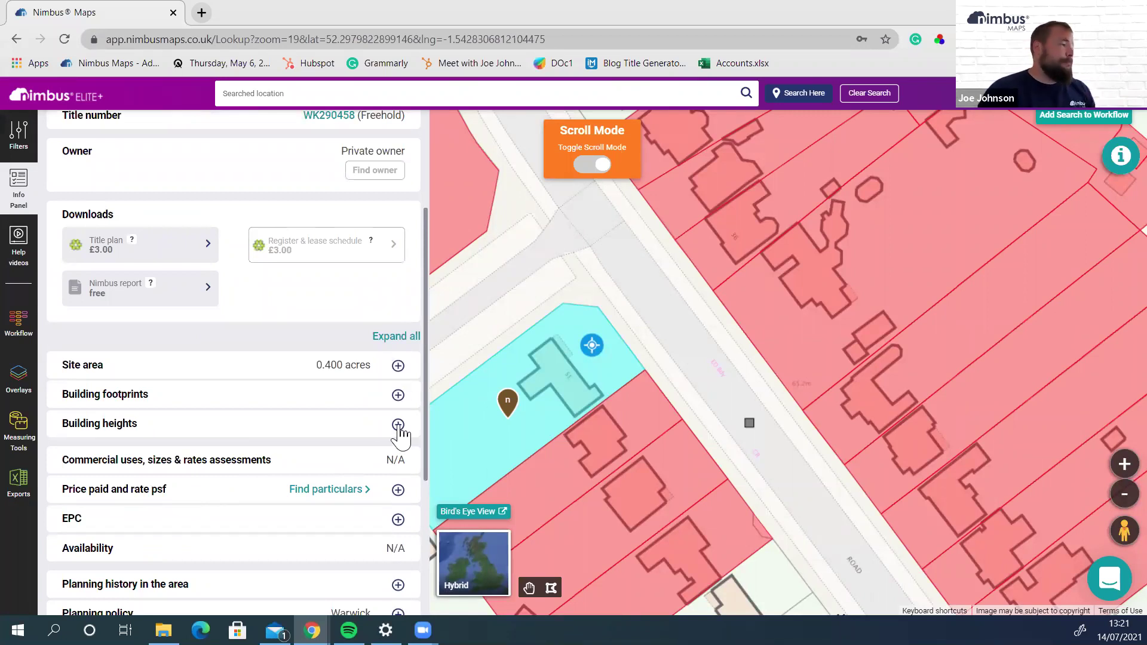
scroll(399, 432, "down", 1)
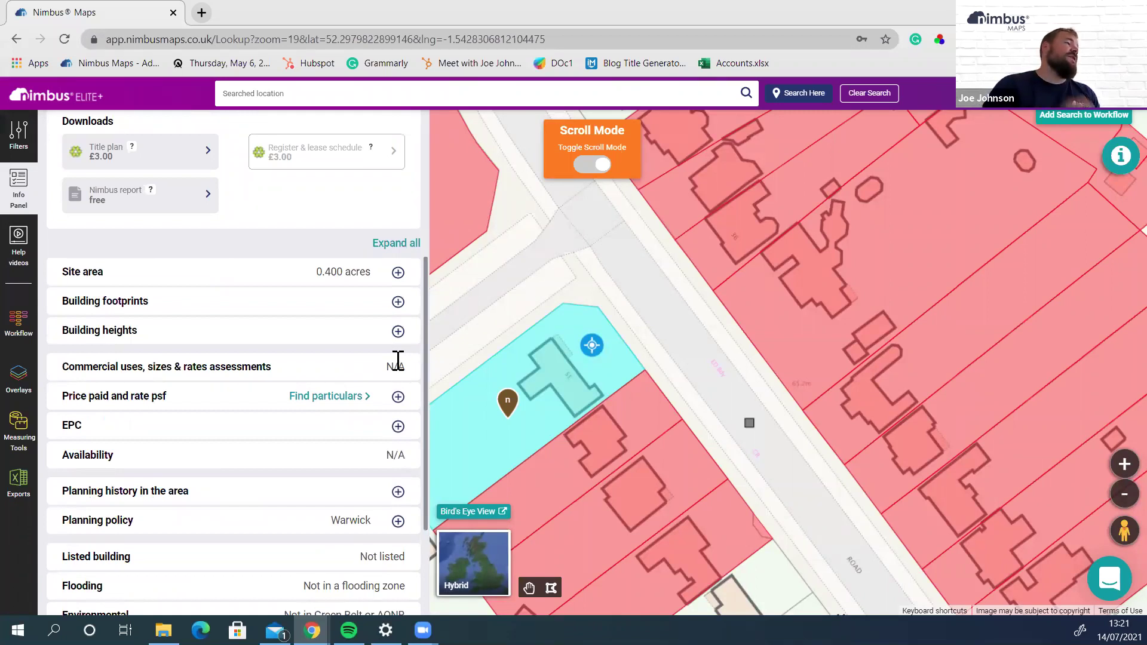
left_click(397, 396)
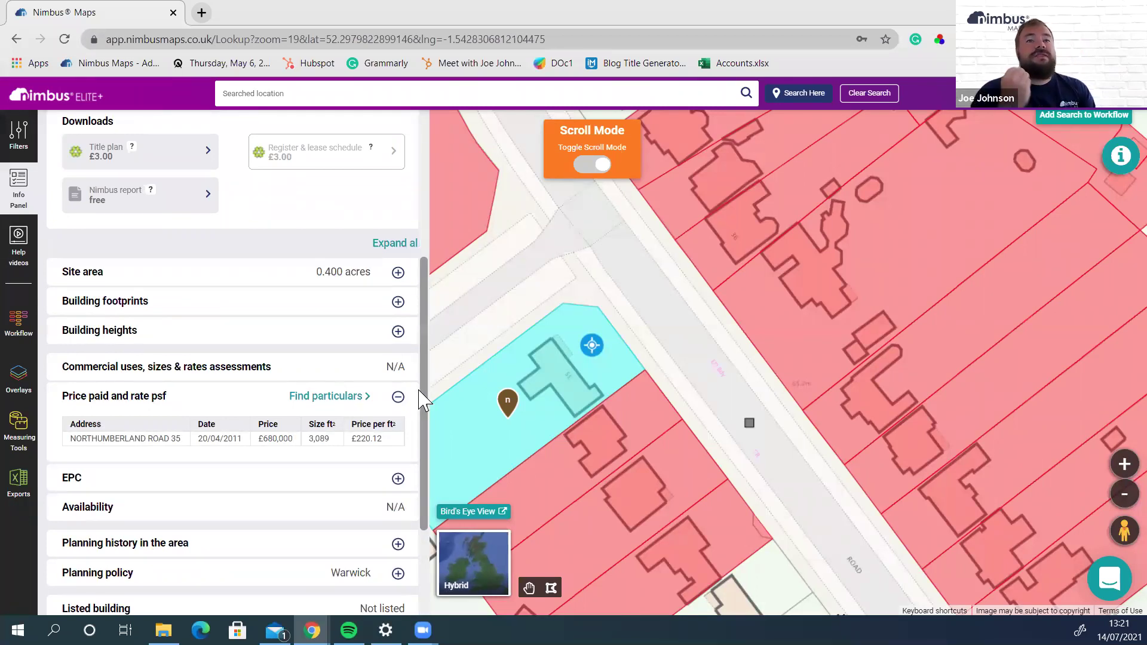
left_click(398, 396)
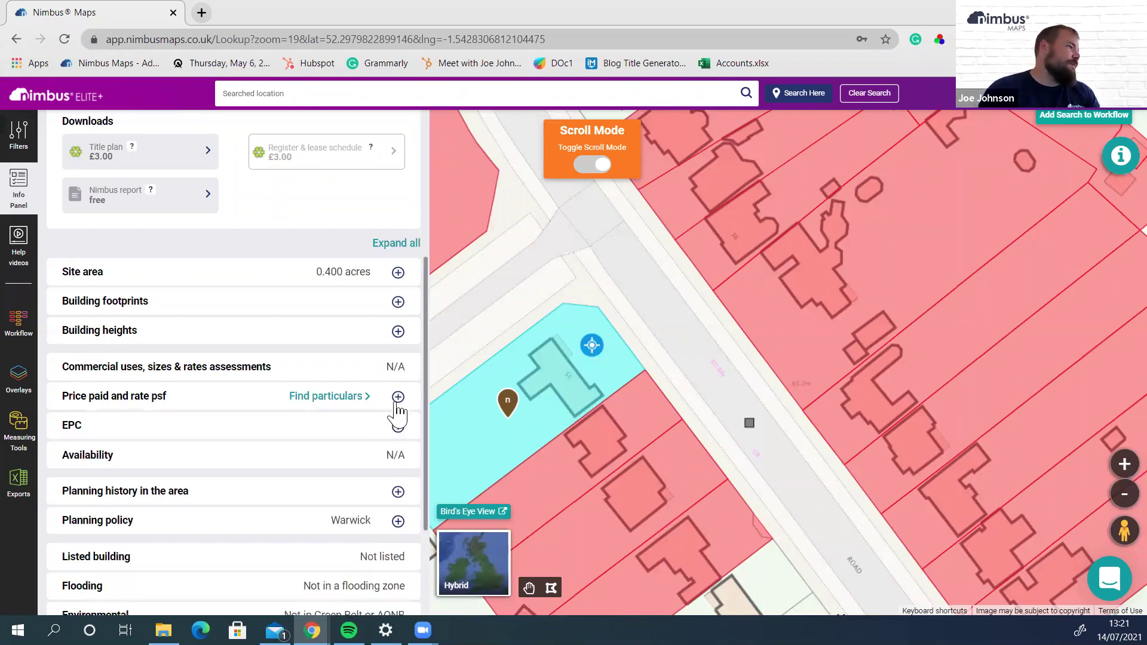
left_click(397, 426)
left_click(397, 426)
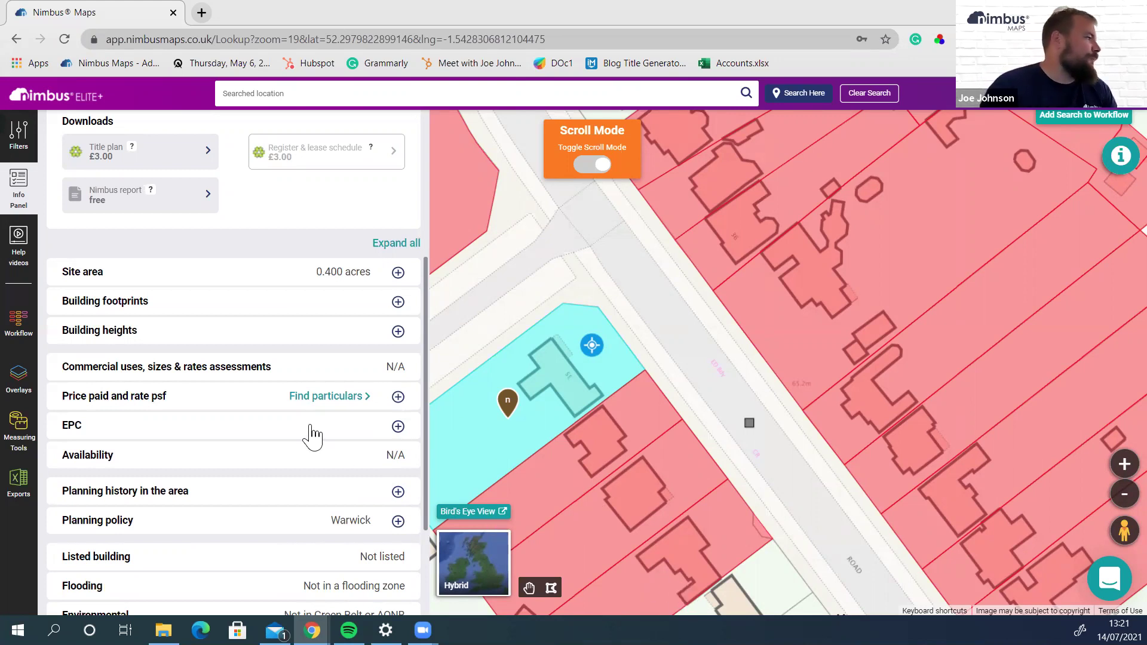
scroll(358, 451, "down", 2)
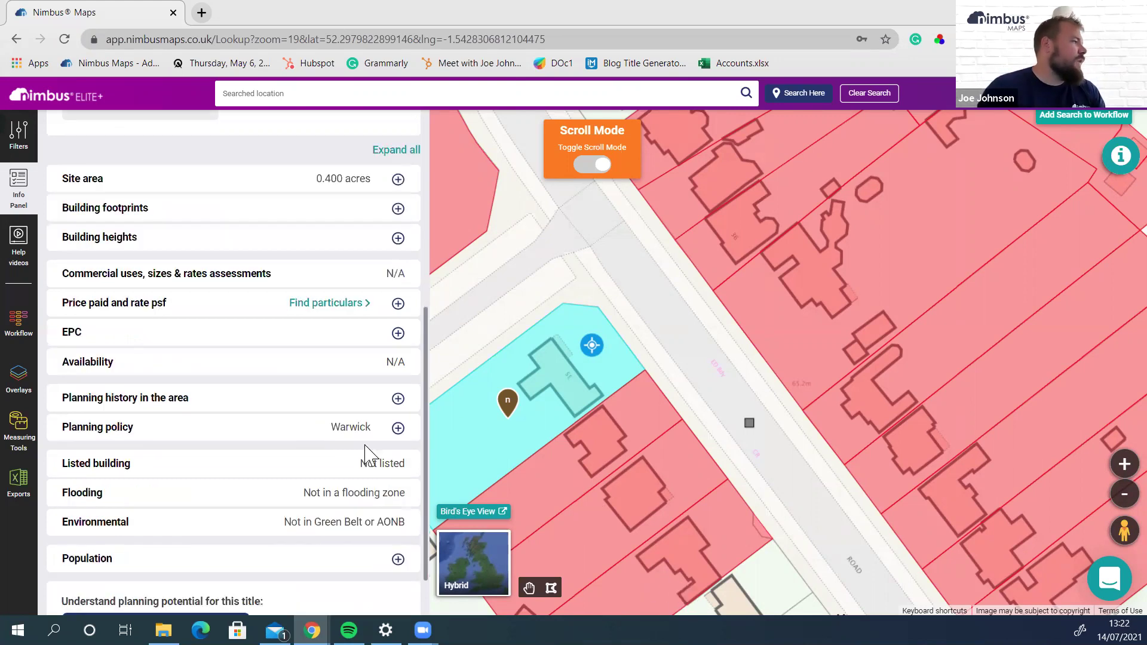
left_click(398, 399)
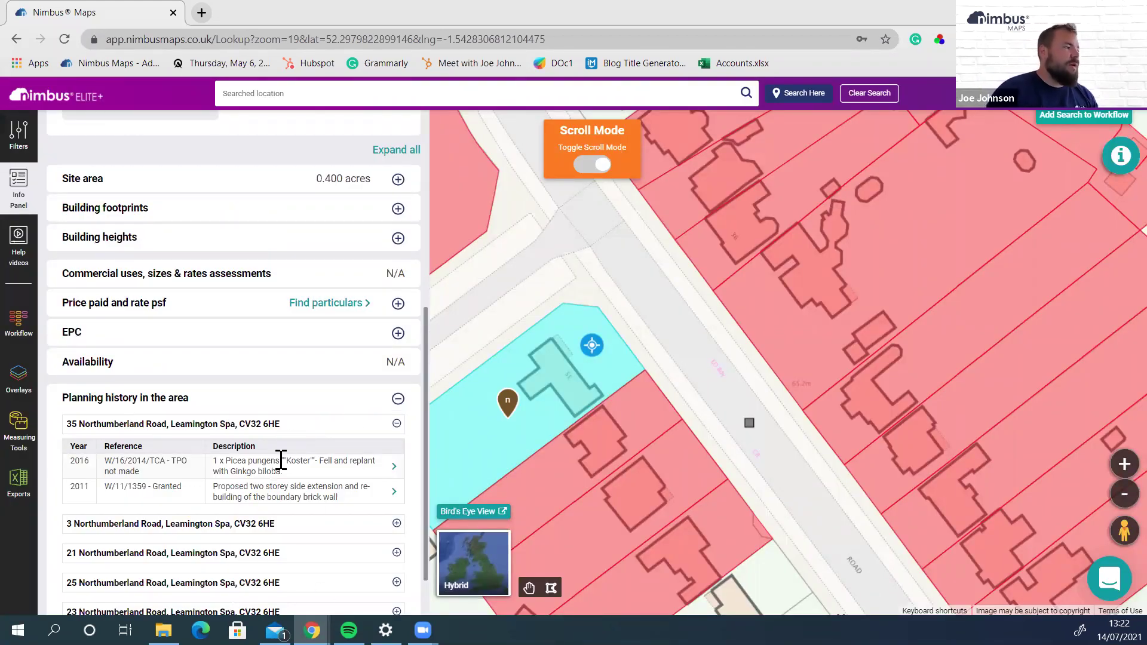
scroll(281, 460, "down", 2)
scroll(254, 519, "down", 2)
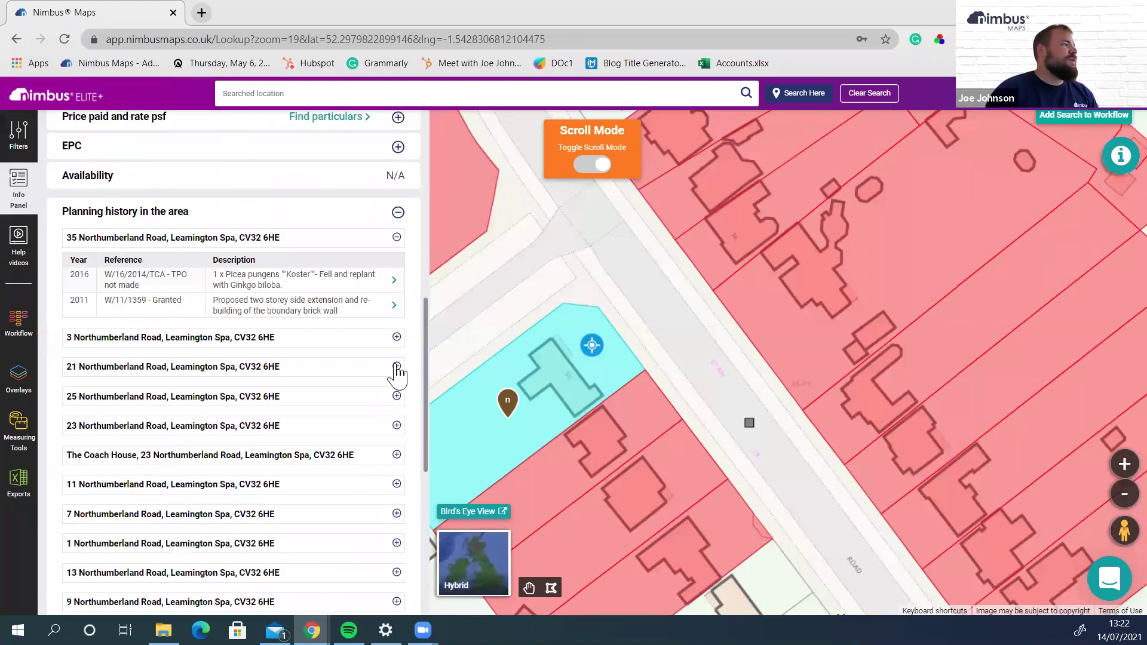
left_click(398, 341)
left_click(396, 438)
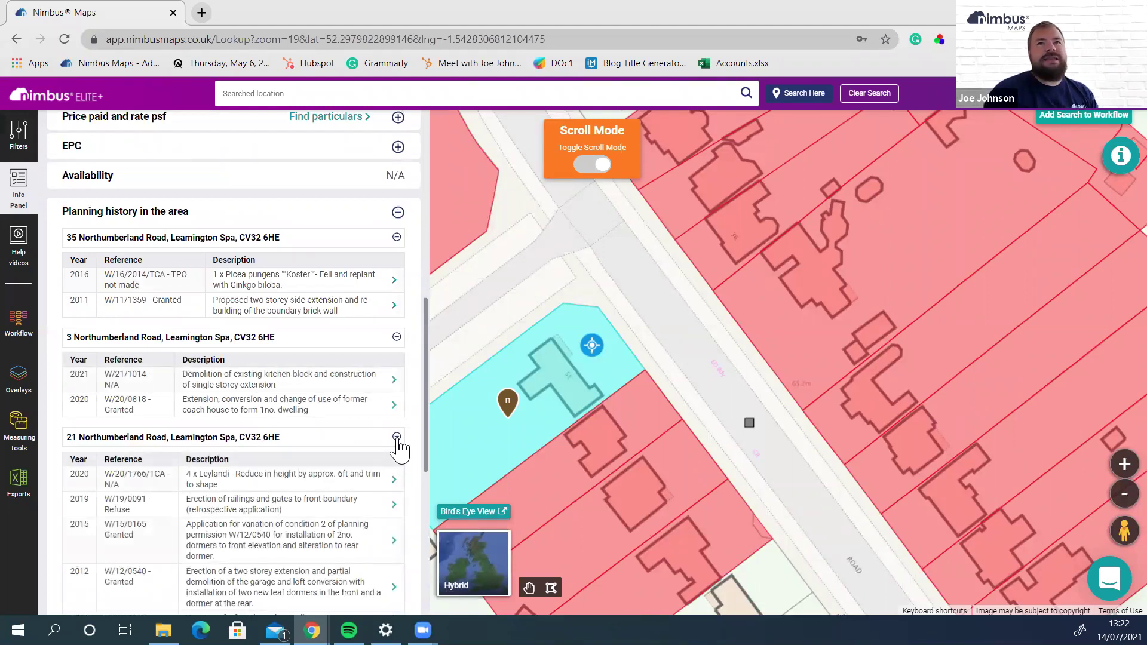
left_click(397, 213)
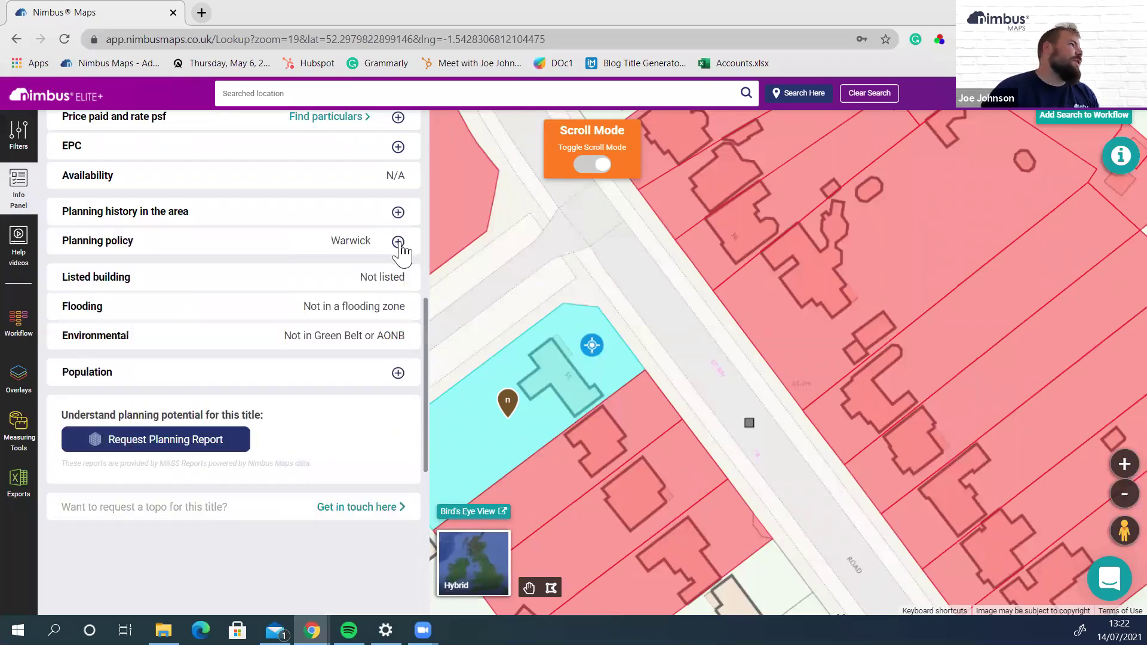
Check the site's planning policy, then close the info panel and zoom the map out
left_click(398, 242)
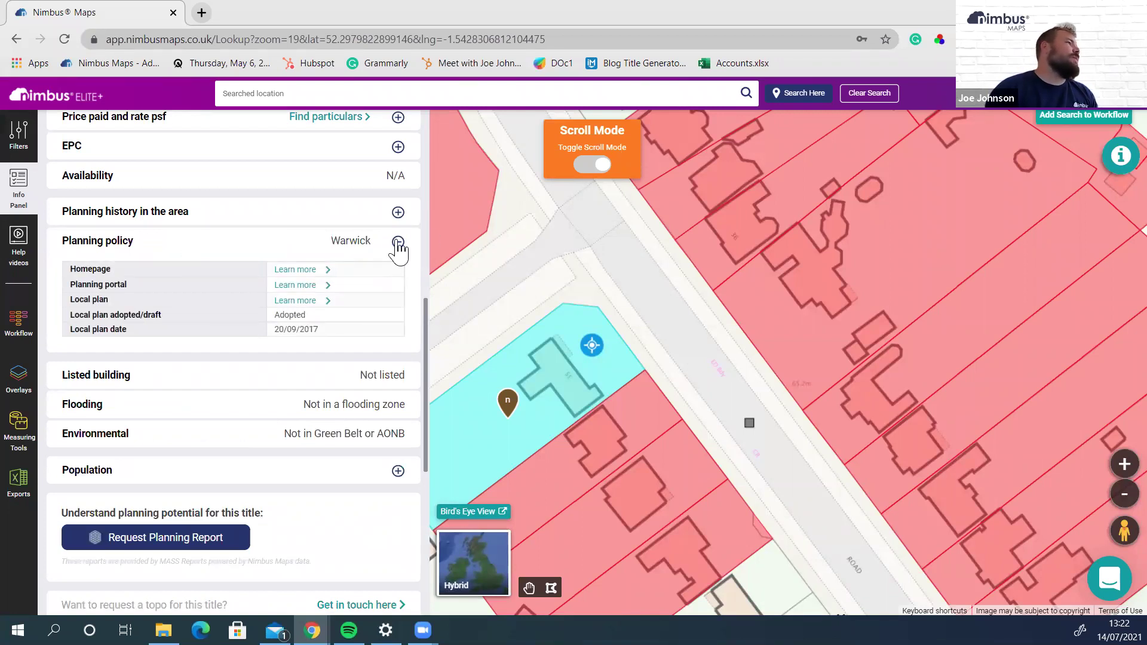
left_click(398, 242)
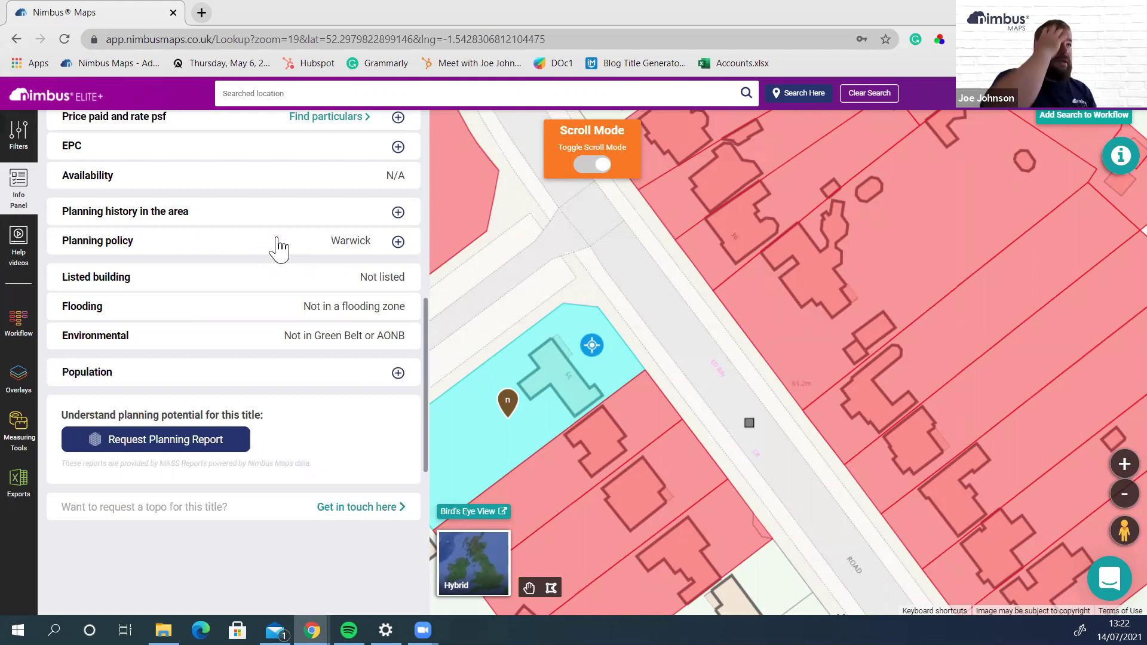
scroll(394, 299, "up", 9)
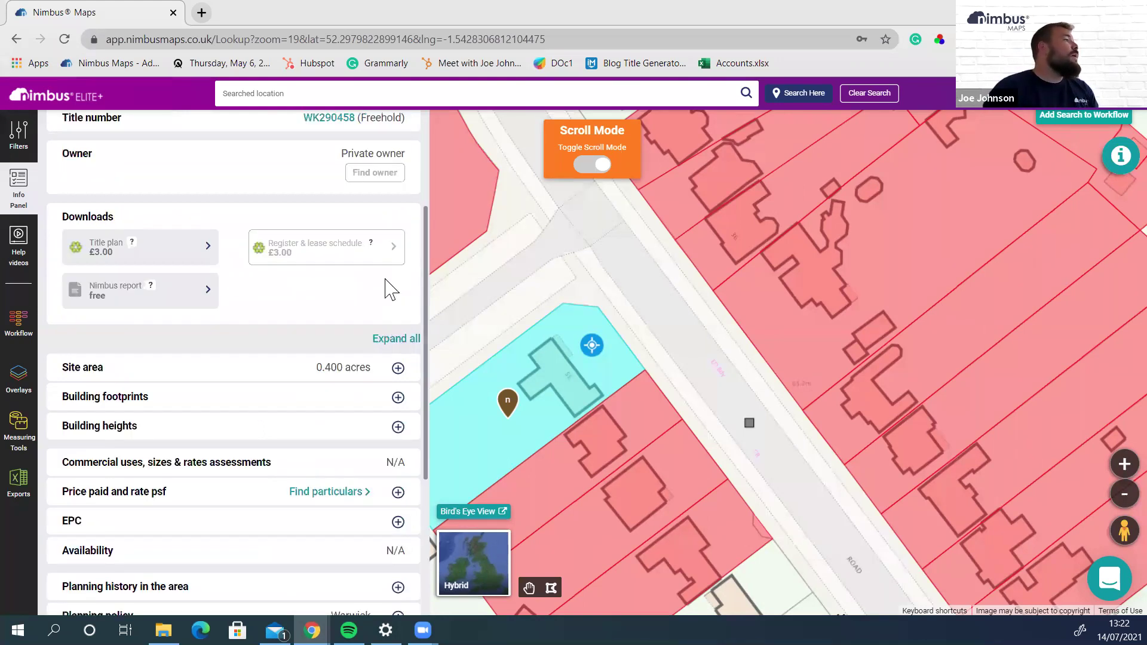
left_click(401, 144)
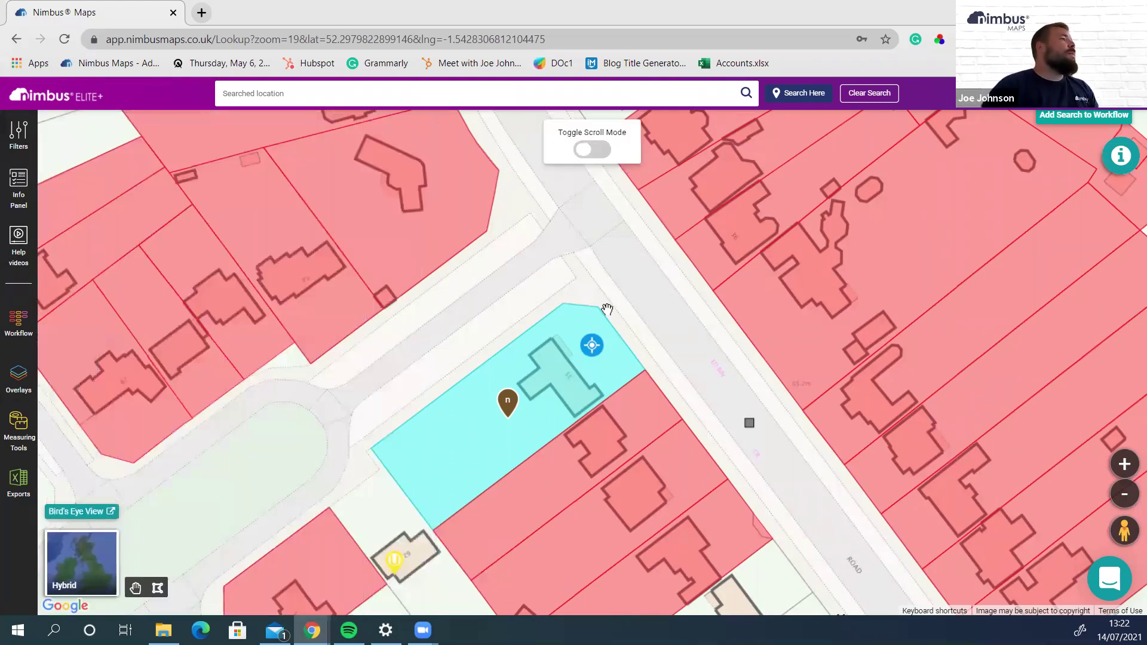
scroll(607, 321, "down", 1)
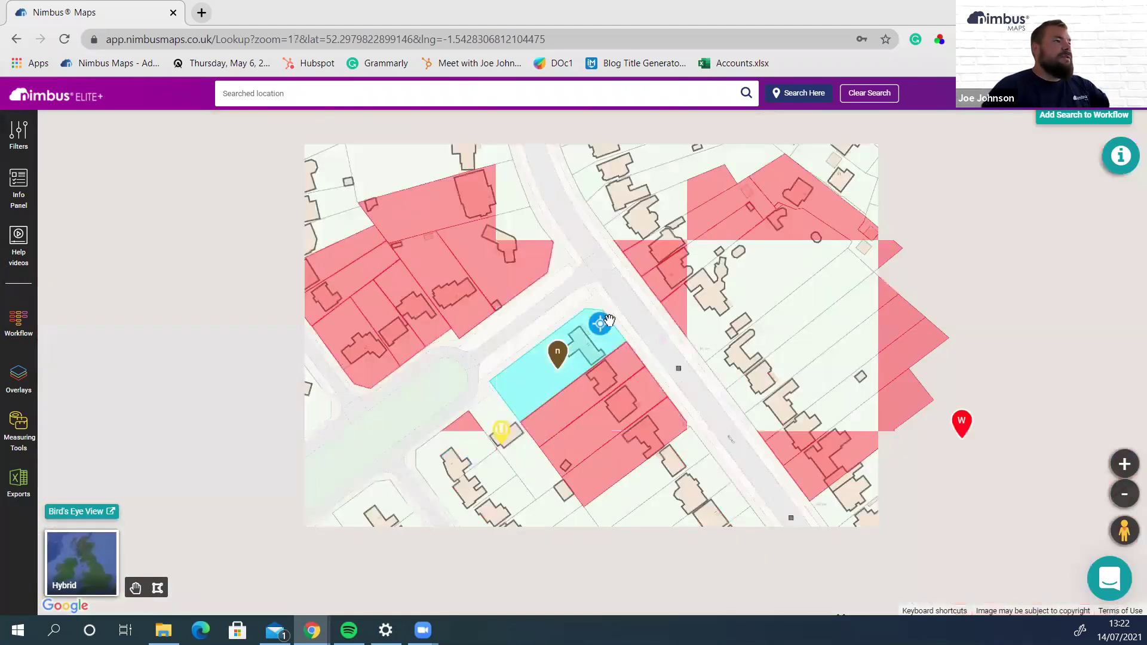
scroll(607, 321, "down", 1)
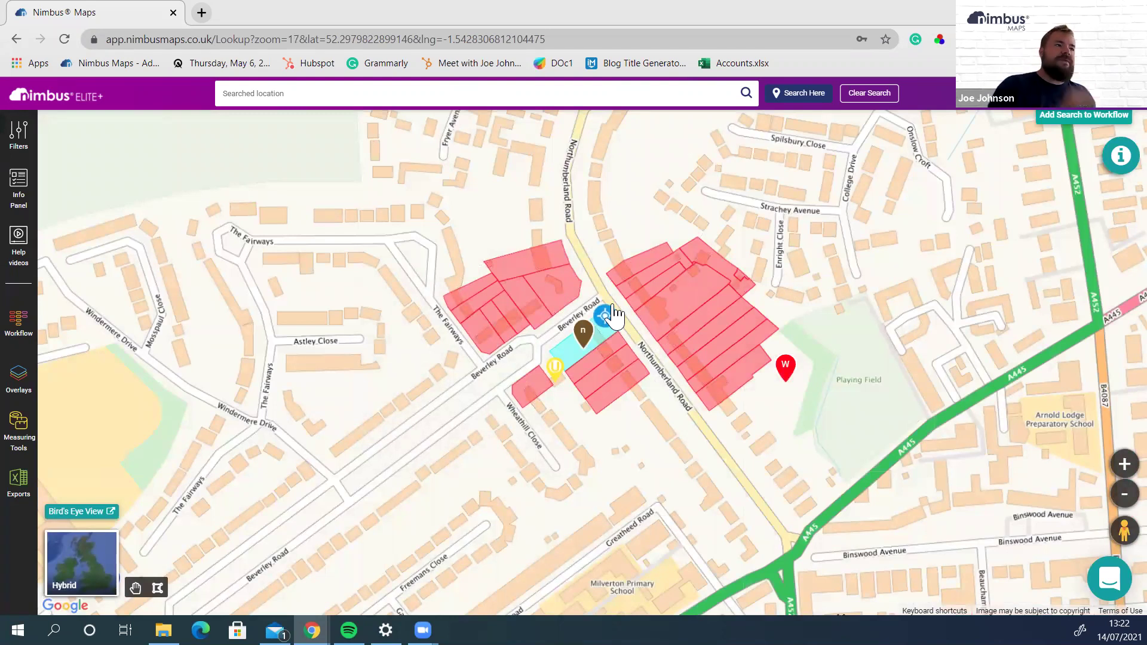
Set the search radius to 750m and switch the map to Hybrid satellite imagery
left_click(20, 135)
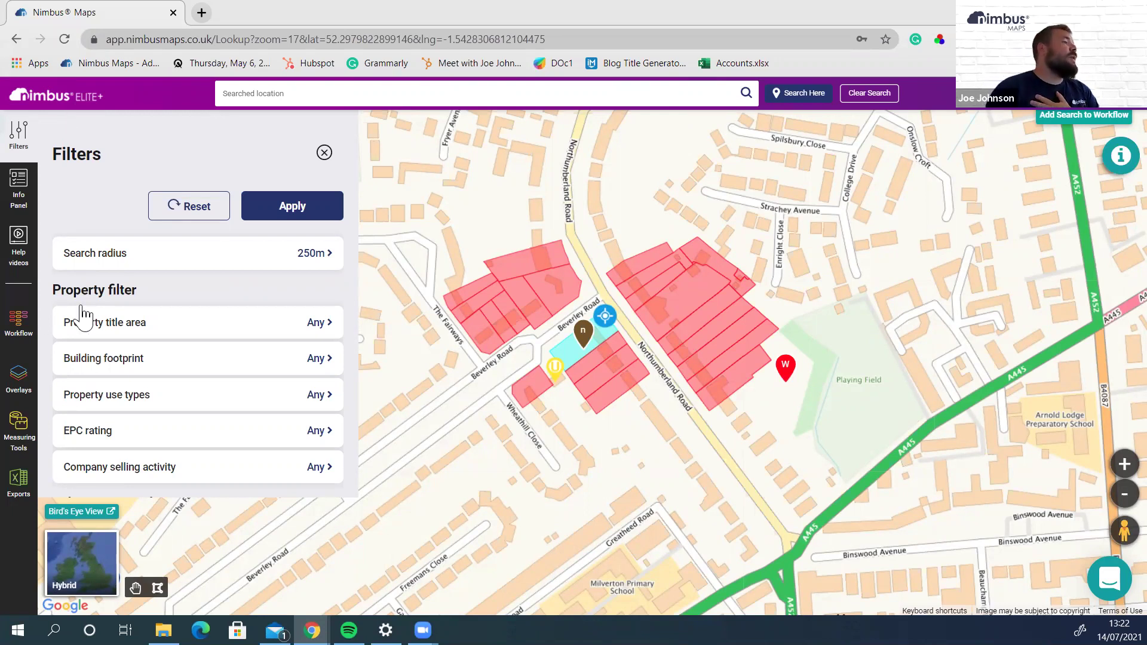
left_click(288, 255)
left_click_drag(403, 262, 556, 263)
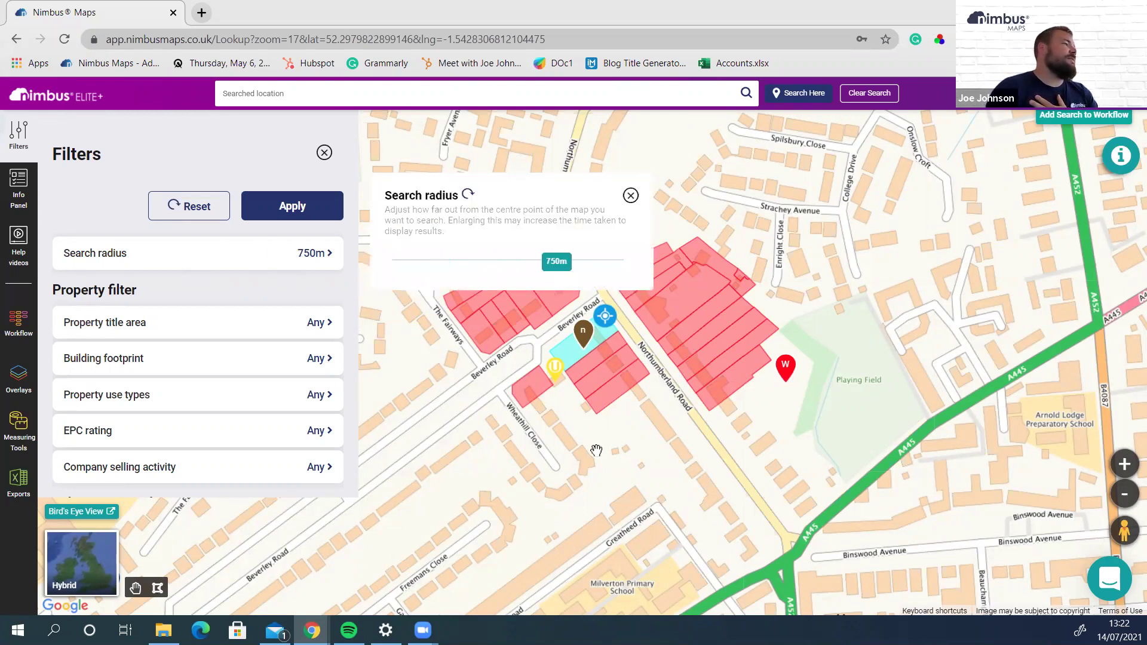
left_click(90, 550)
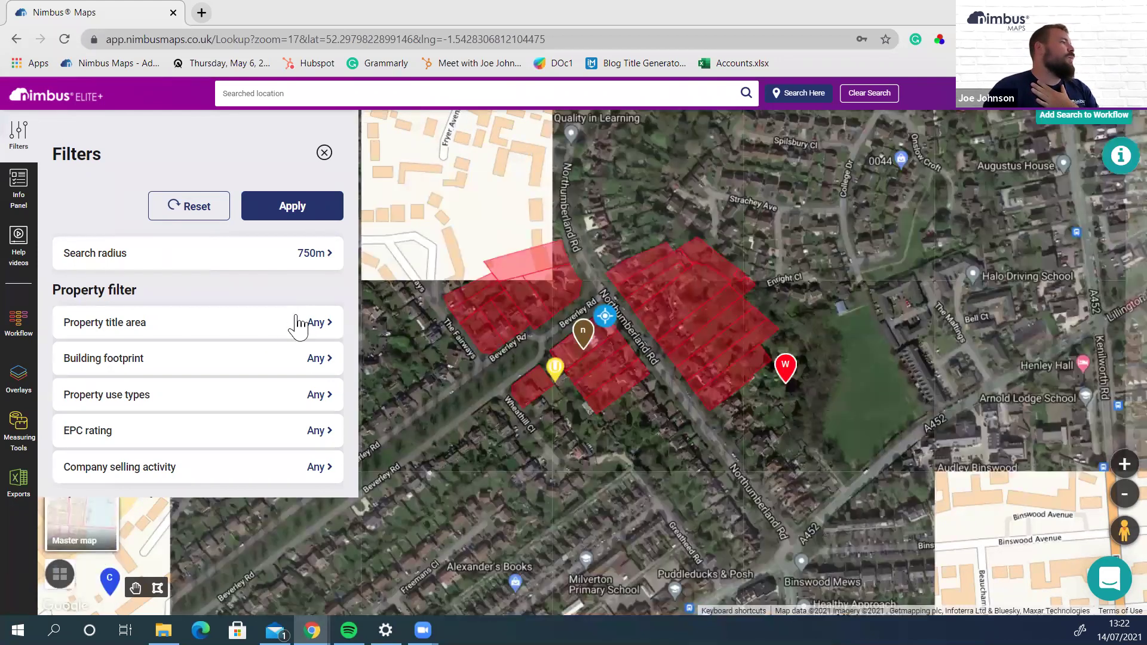
Set the property title area range to 0.2–1.5 acres
left_click(309, 322)
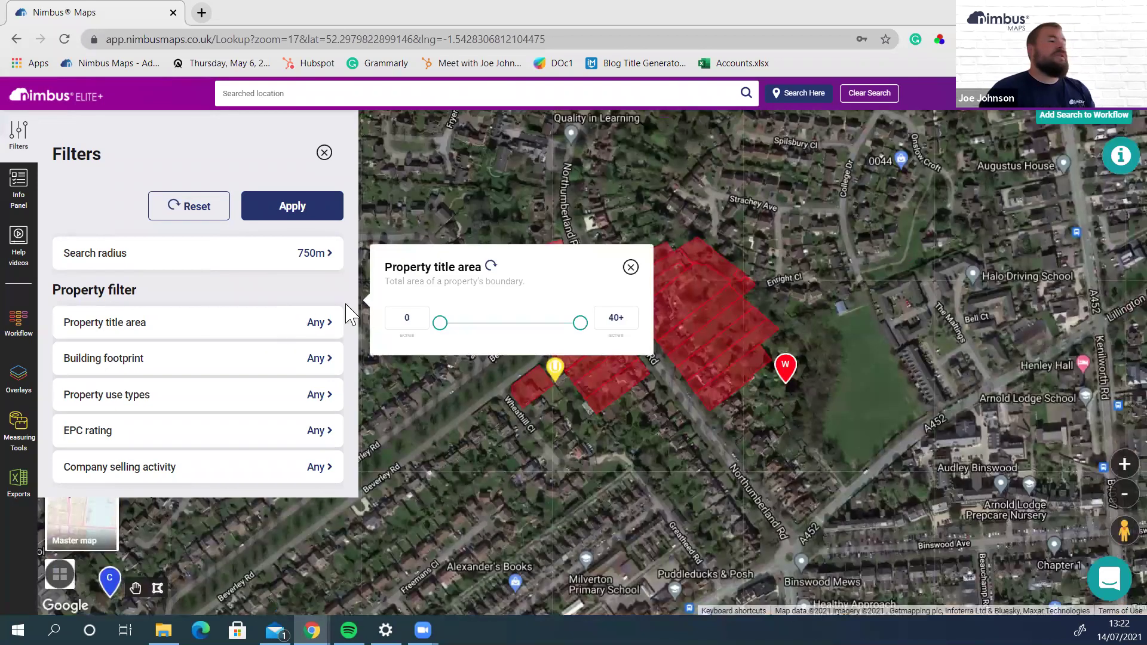
left_click(406, 309)
type("0.25")
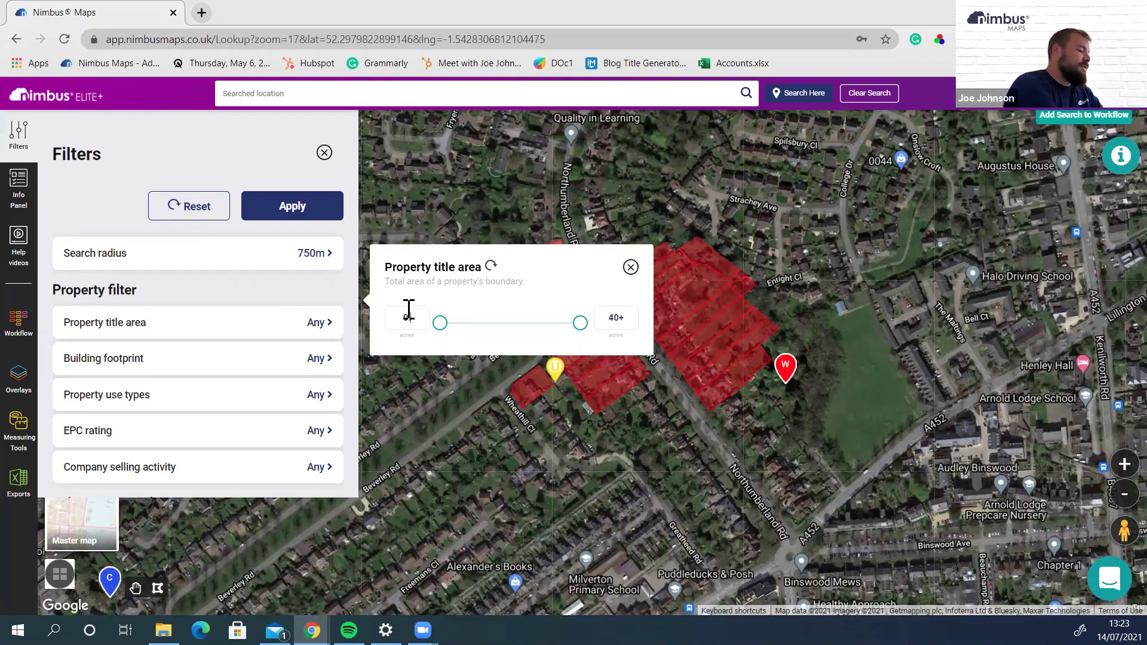
left_click(621, 320)
double_click(615, 325)
type("1.5")
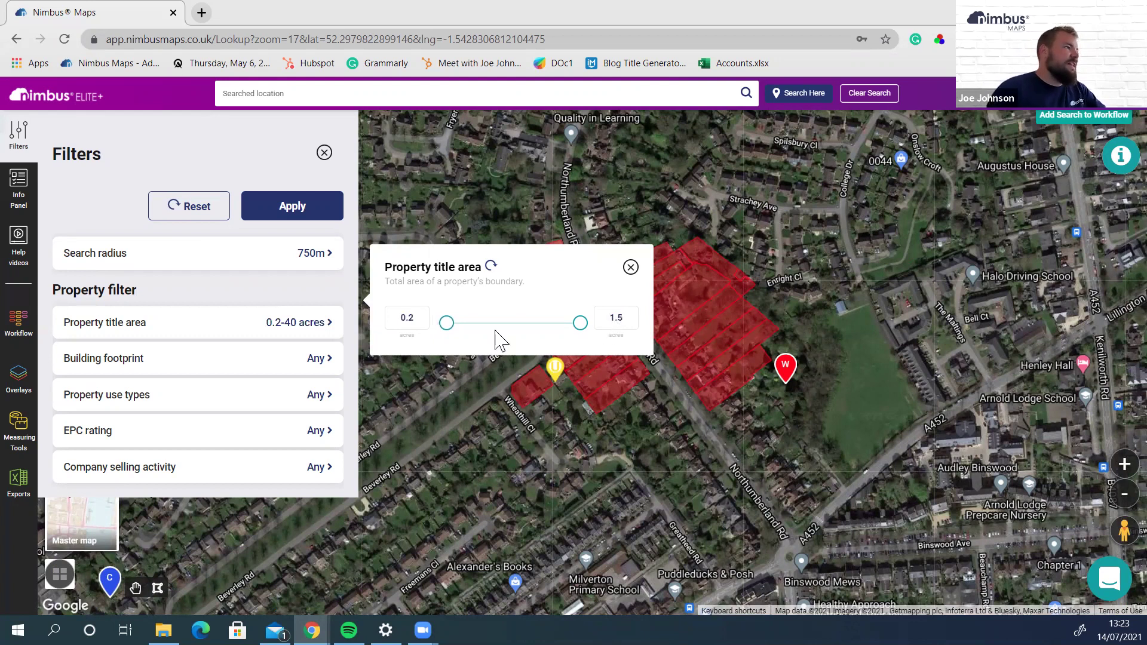
Limit property use types to Residential and Land, excluding Retail, Offices, Licenced & Leisure, Industrial
left_click(274, 365)
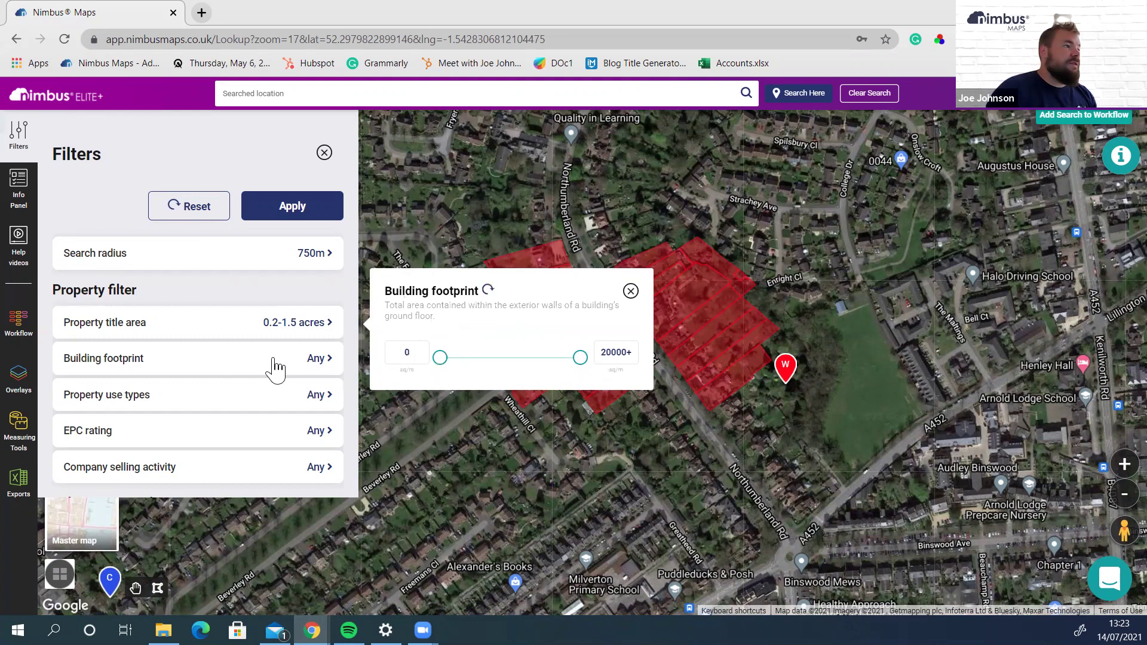
left_click(293, 396)
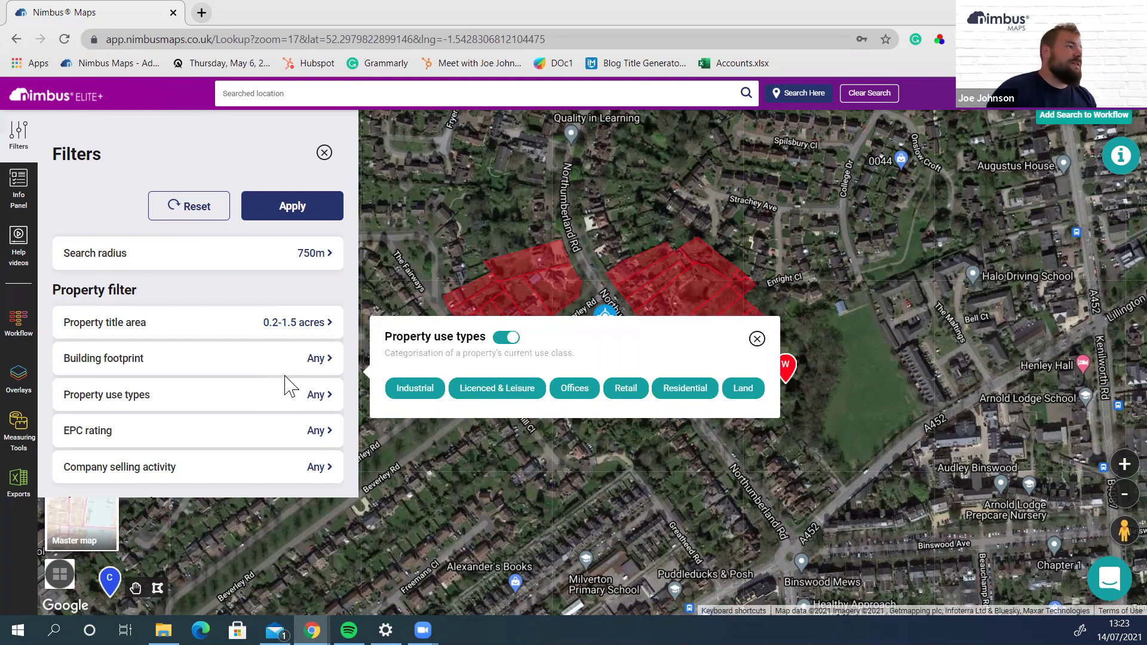
left_click(610, 396)
left_click(564, 397)
left_click(481, 397)
left_click(435, 389)
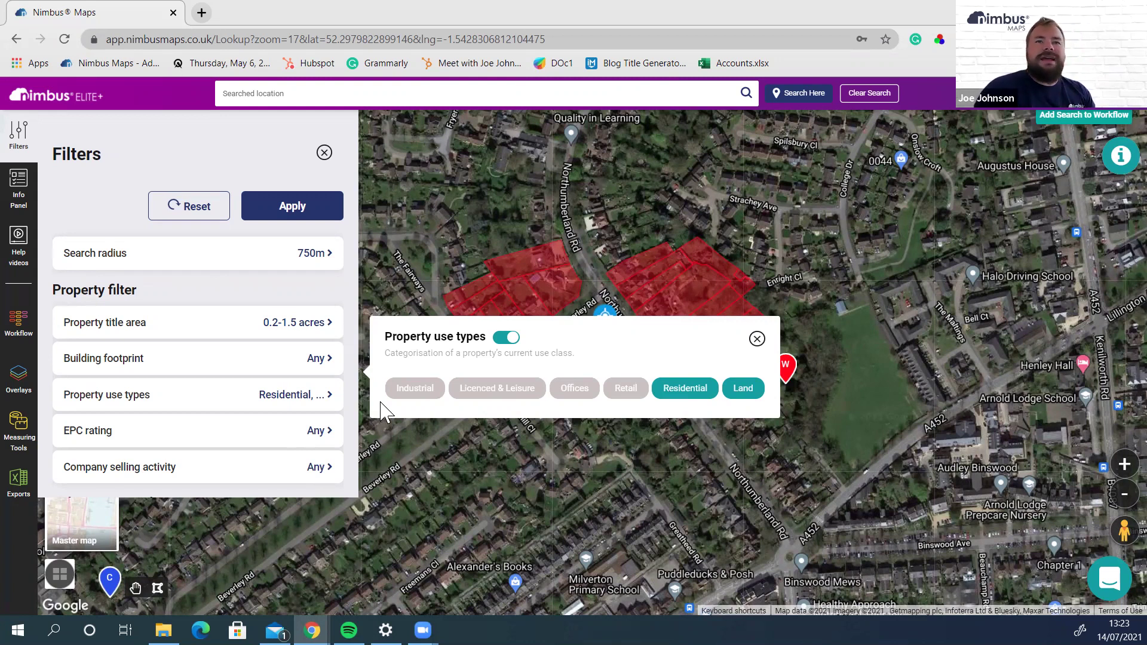
left_click(309, 469)
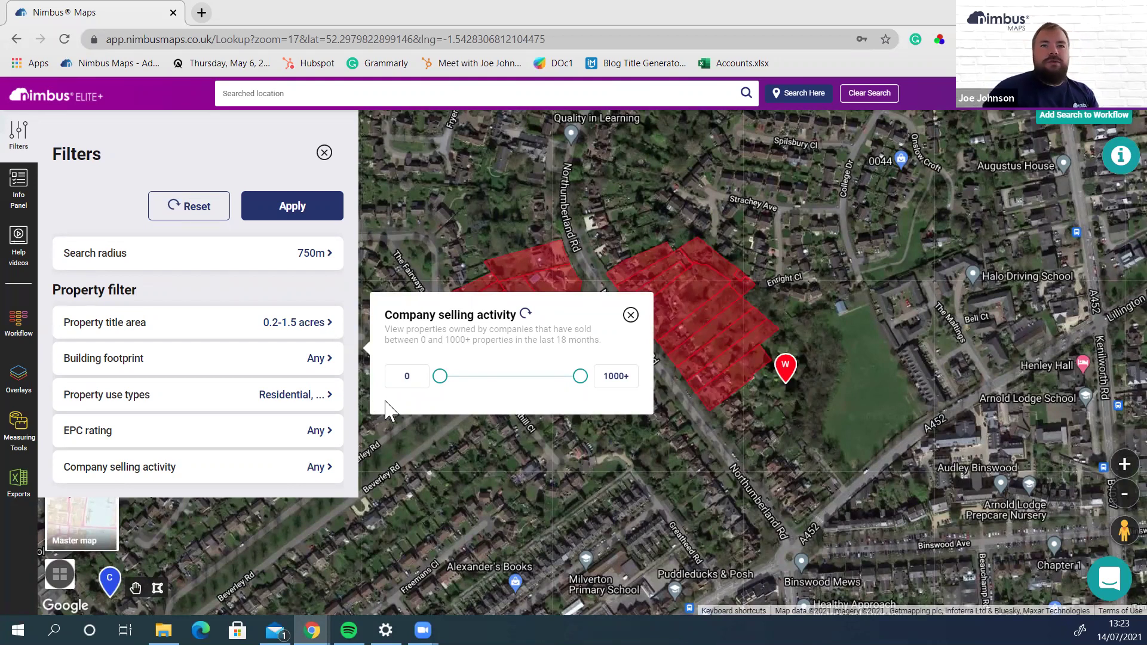
left_click(337, 300)
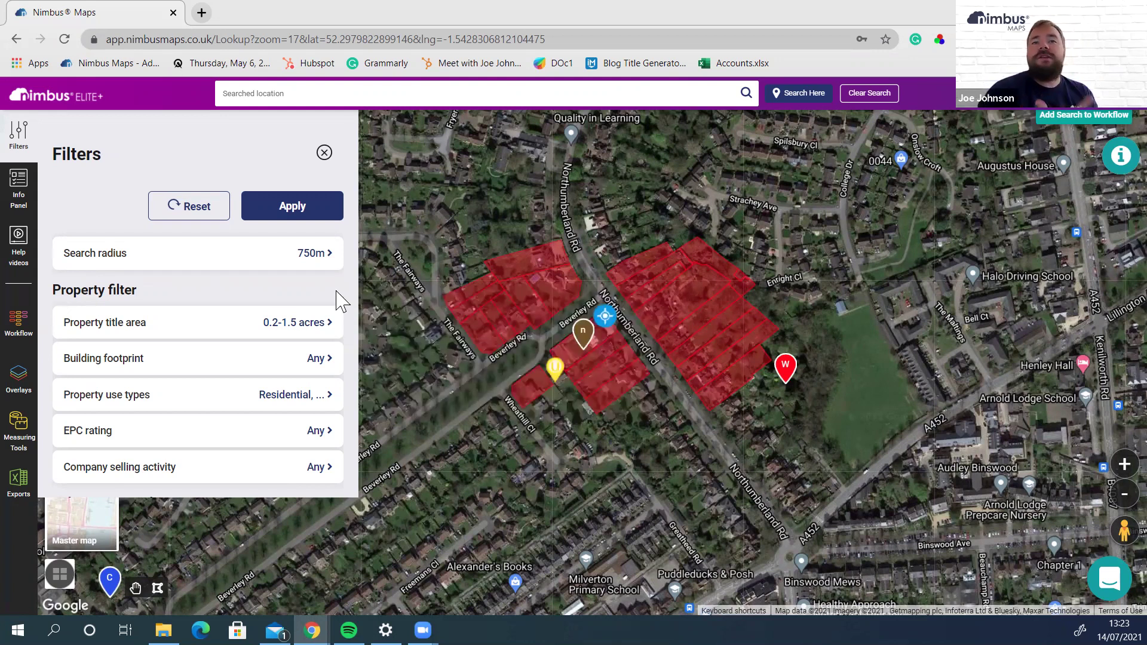
Apply the filters and re-run the search over Lillington to the north-east
left_click(285, 195)
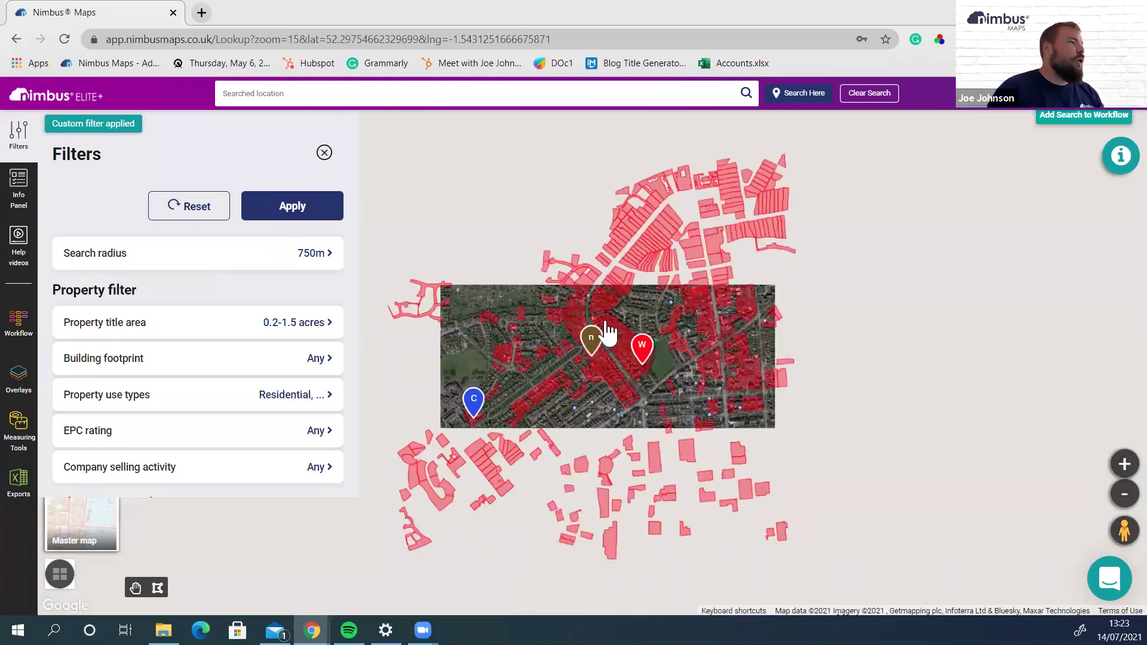
left_click(323, 153)
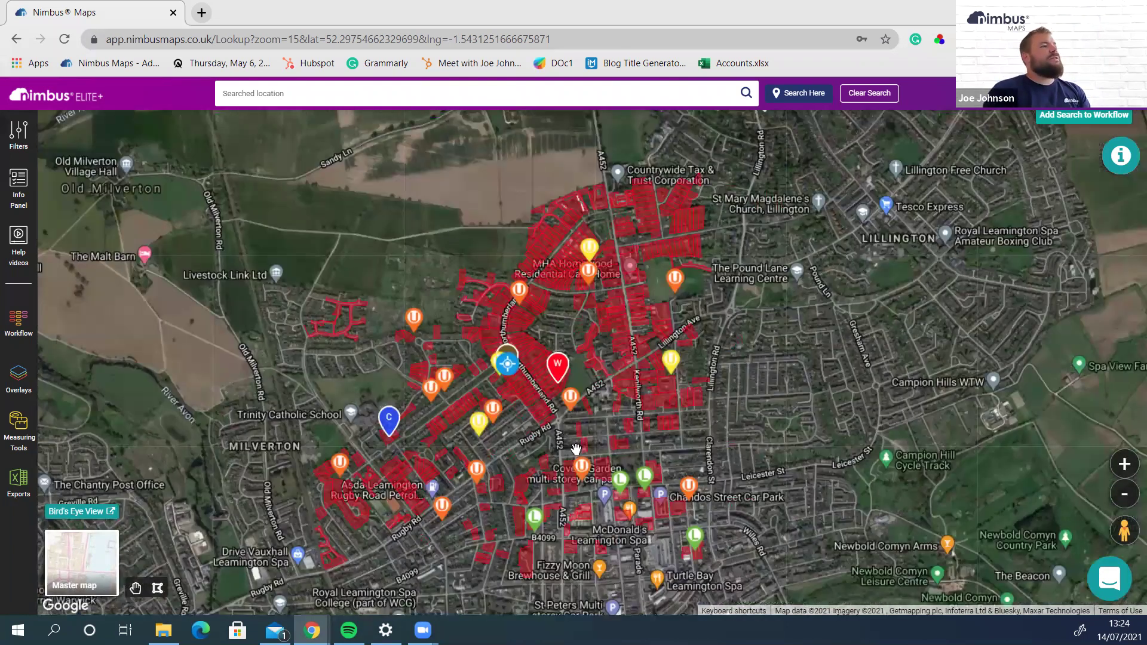
left_click_drag(577, 399, 254, 603)
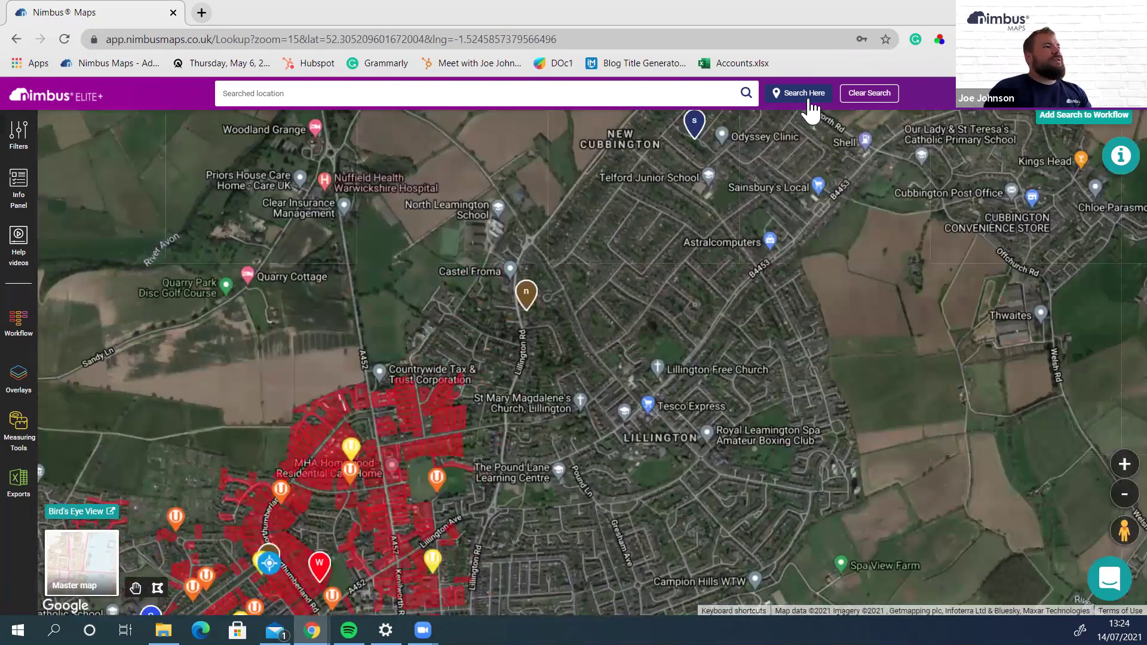
left_click(809, 99)
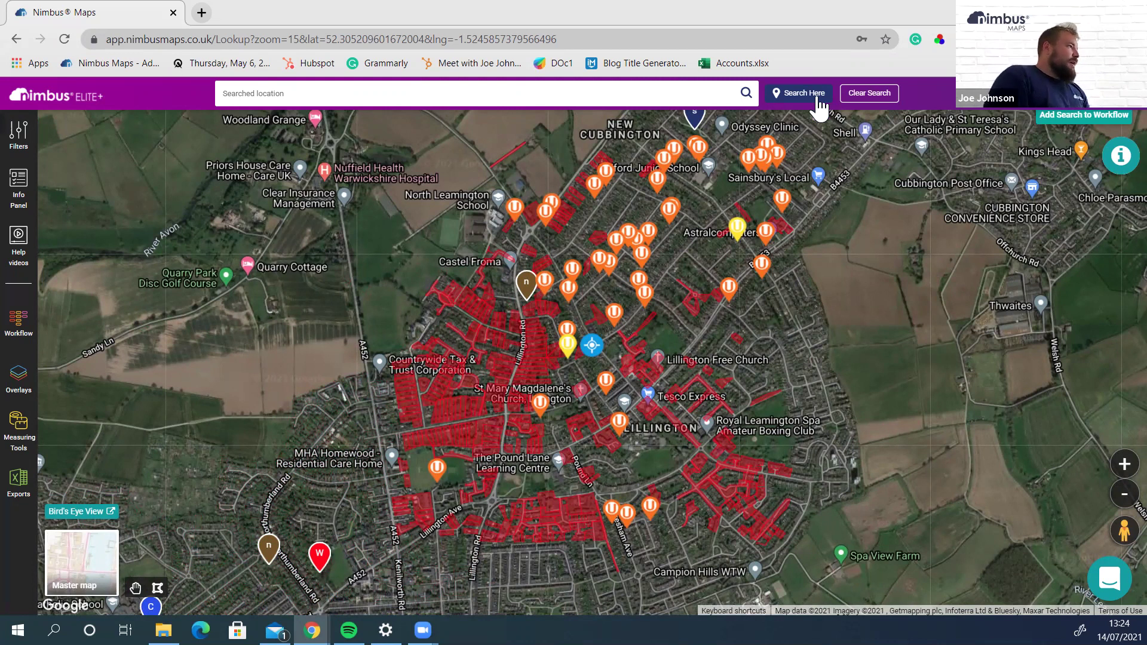
left_click(817, 97)
Reset all filters and exclude Commercial from the sales comparables type
left_click(187, 208)
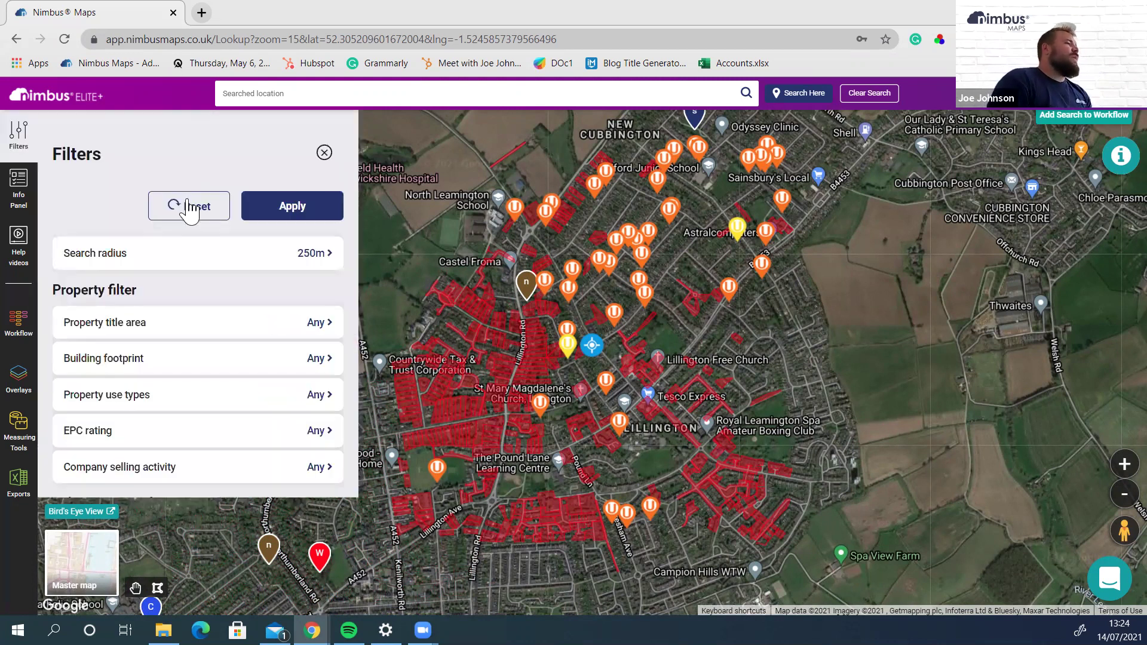
scroll(233, 263, "down", 2)
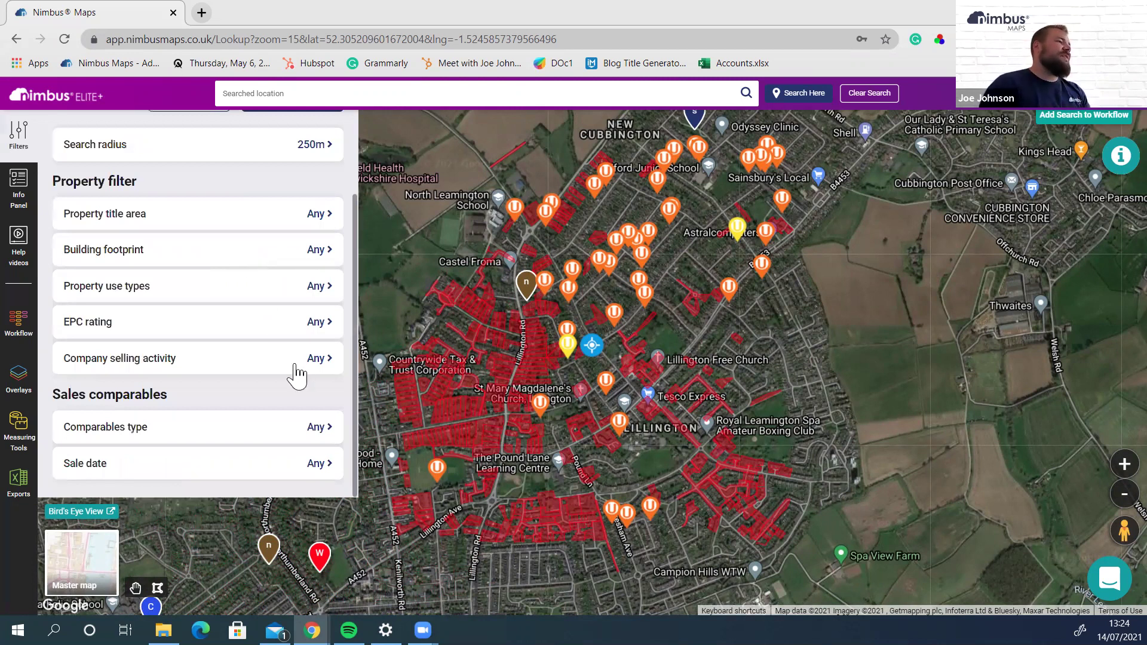
left_click(317, 426)
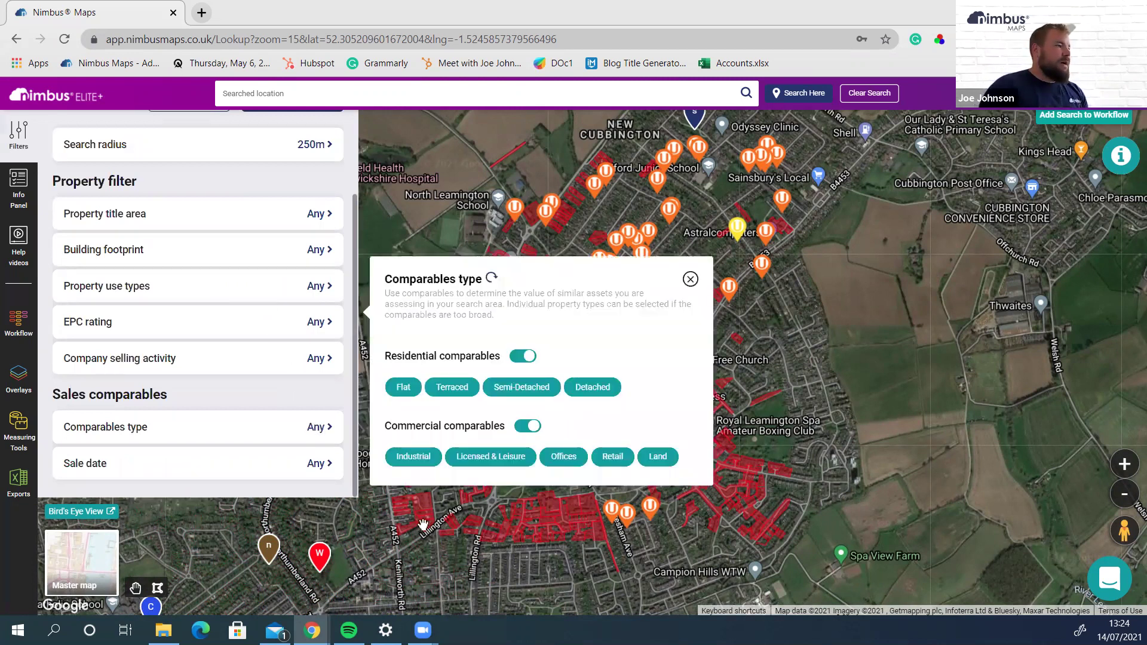
left_click(531, 425)
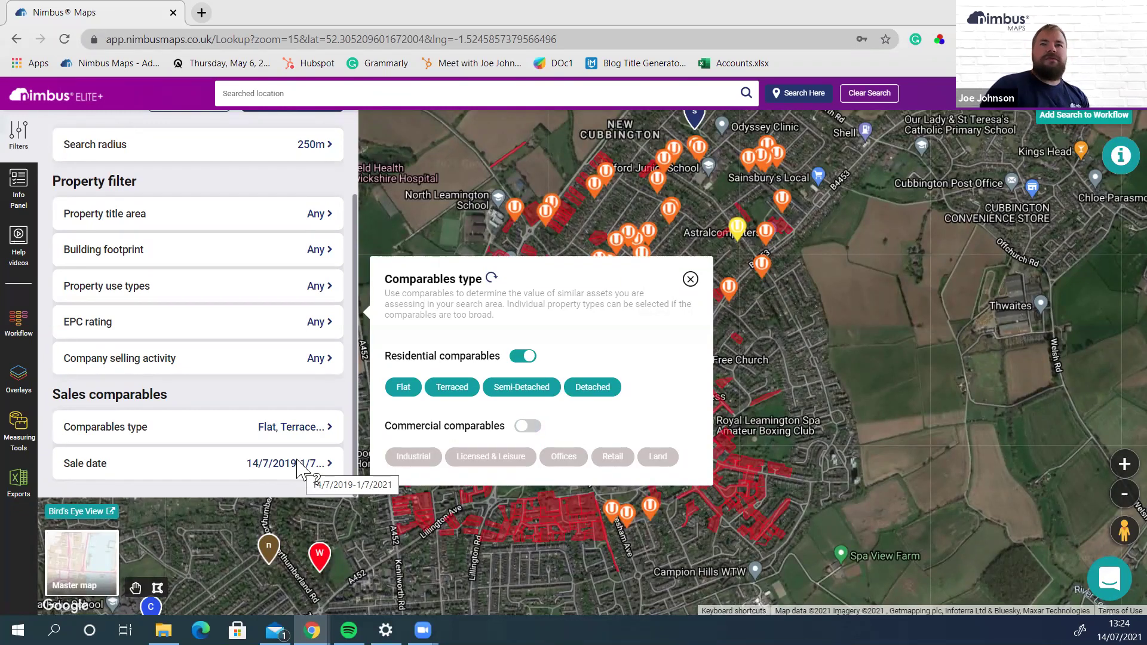
left_click(326, 413)
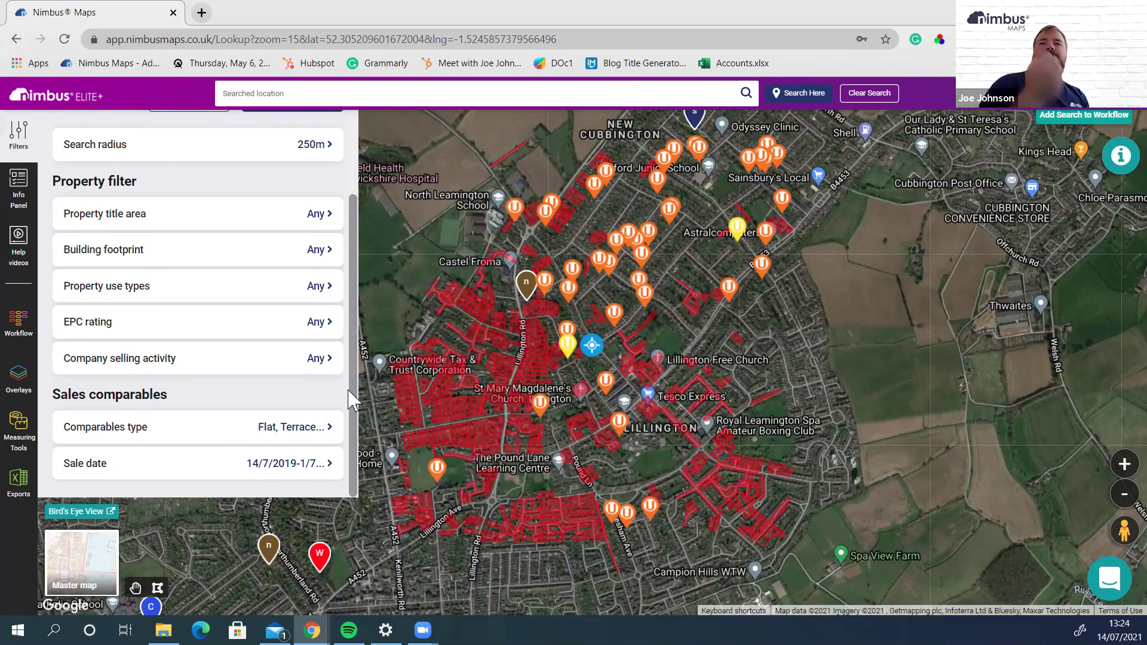
Widen the search radius to 750m and apply the filters
scroll(293, 310, "up", 4)
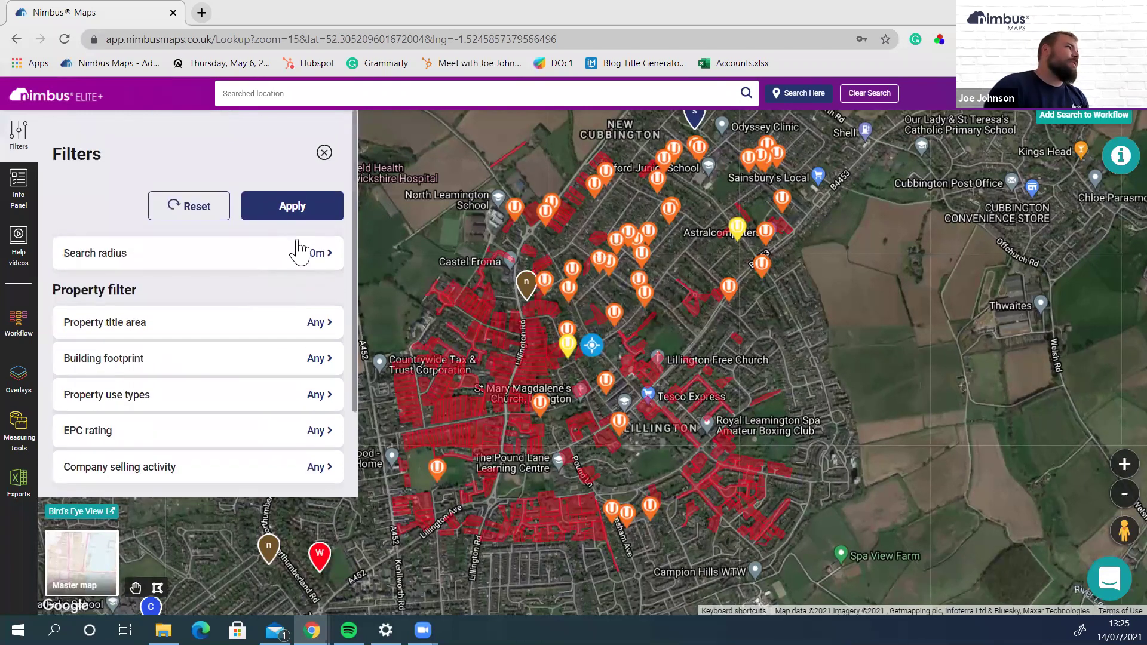
left_click(302, 252)
left_click_drag(403, 263, 556, 266)
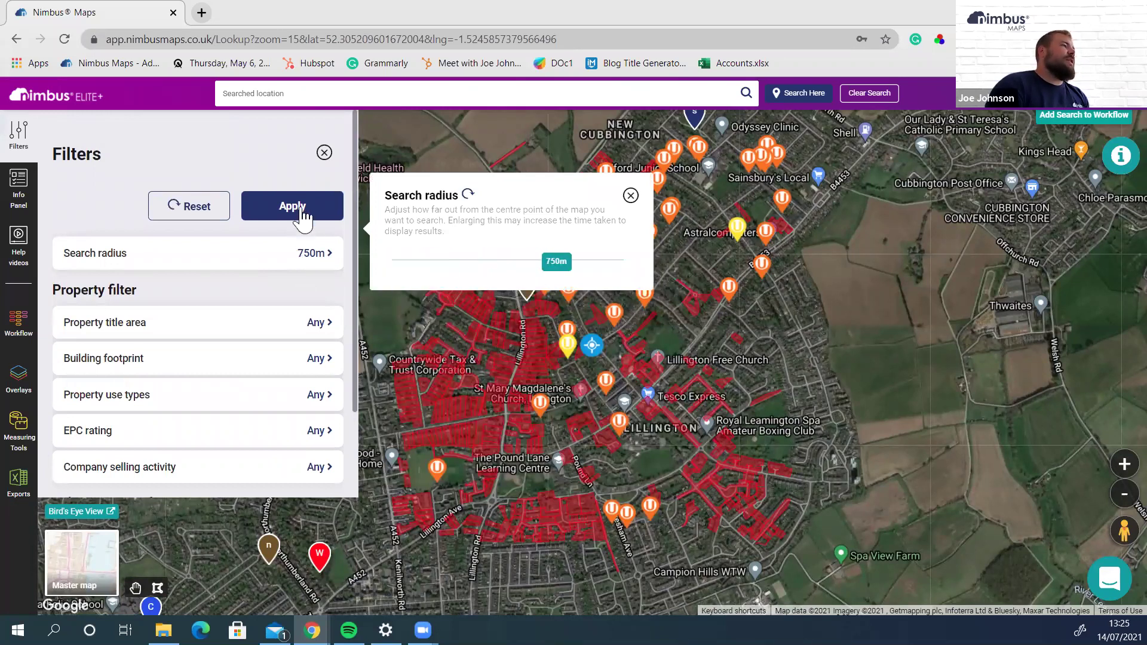
left_click(310, 197)
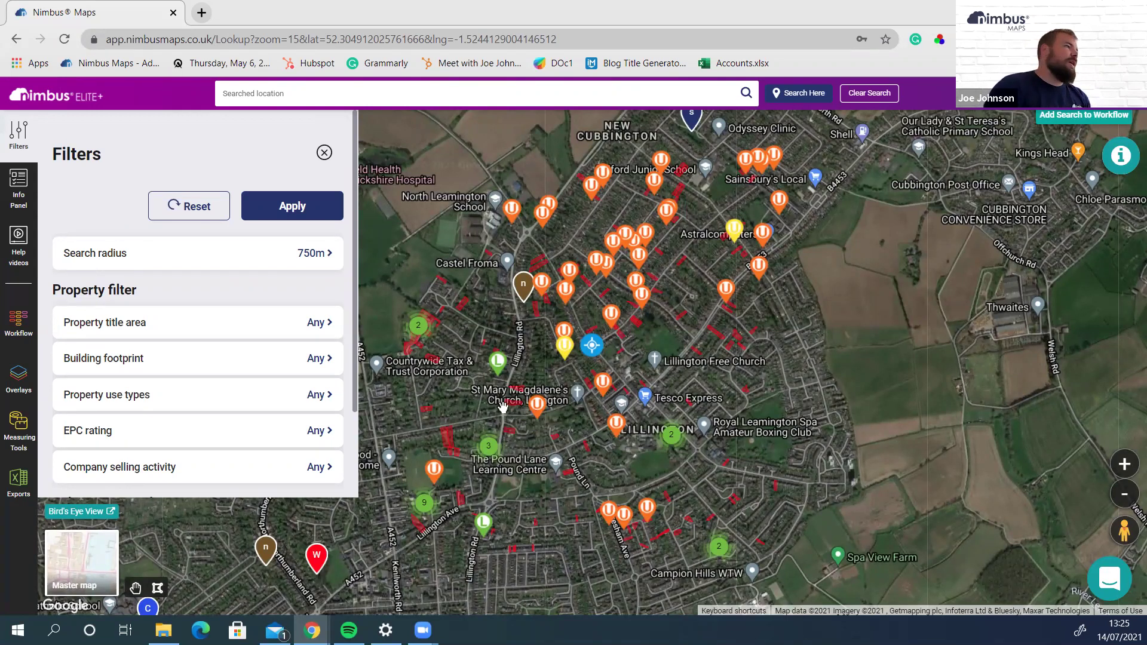
Export the Lillington sale comparables to Excel and open the downloaded price paid workbook
left_click(22, 499)
left_click(130, 250)
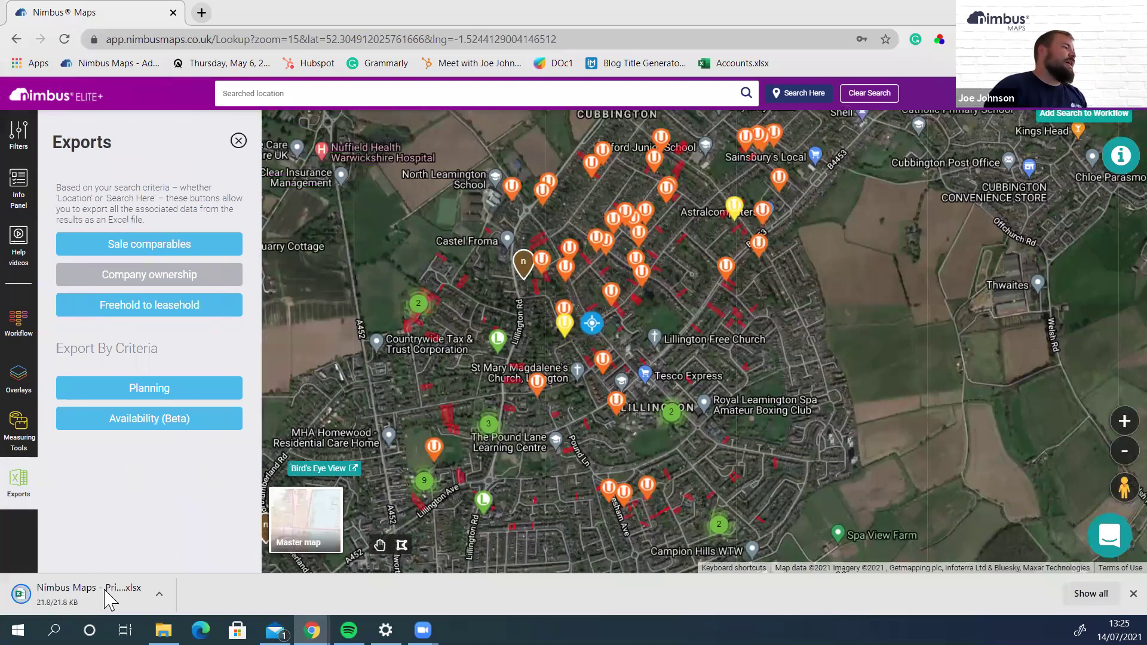
left_click(90, 593)
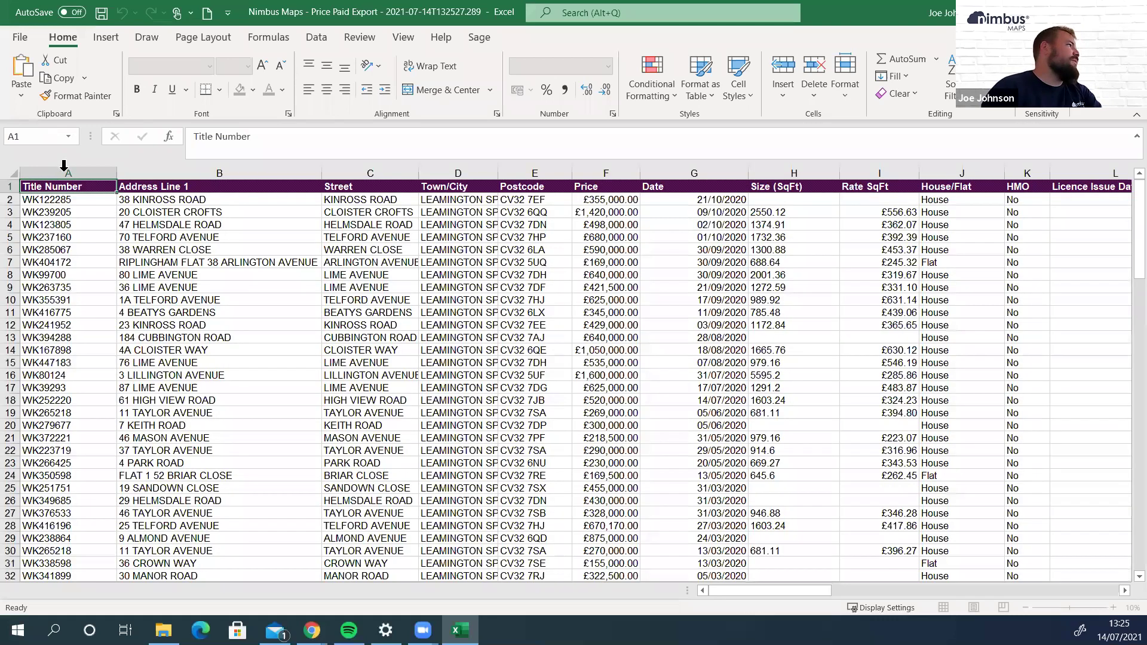
Select the Title Number, address, Postcode, Price, Date and Rate SqFt columns to review them
left_click_drag(65, 173, 225, 174)
left_click_drag(517, 205, 516, 204)
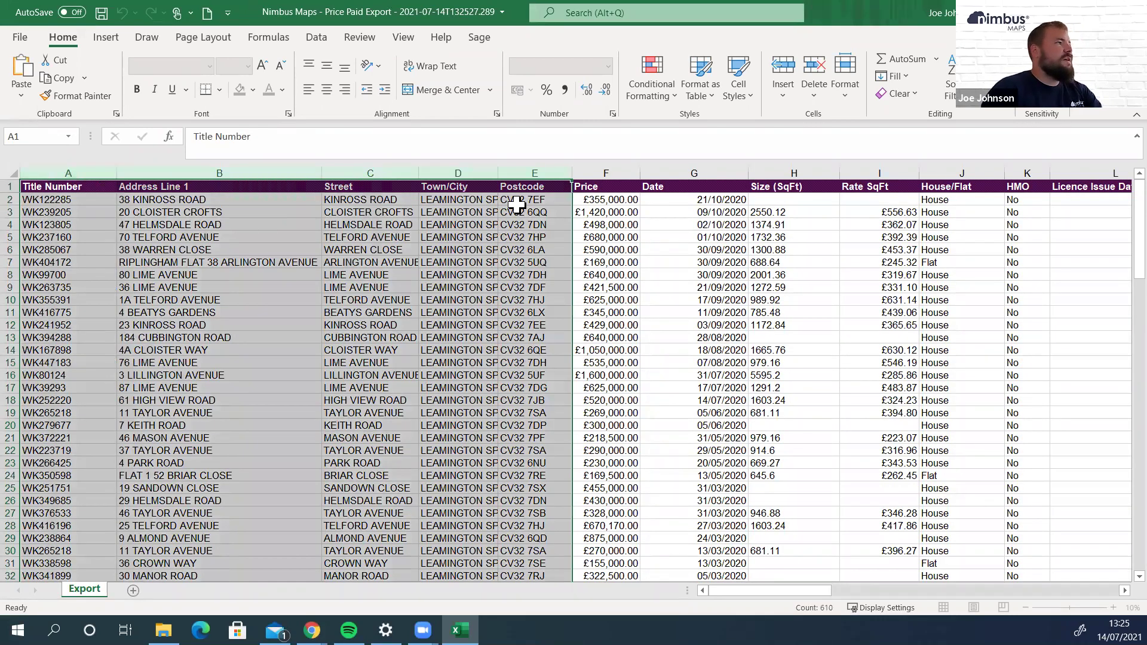
left_click(600, 173)
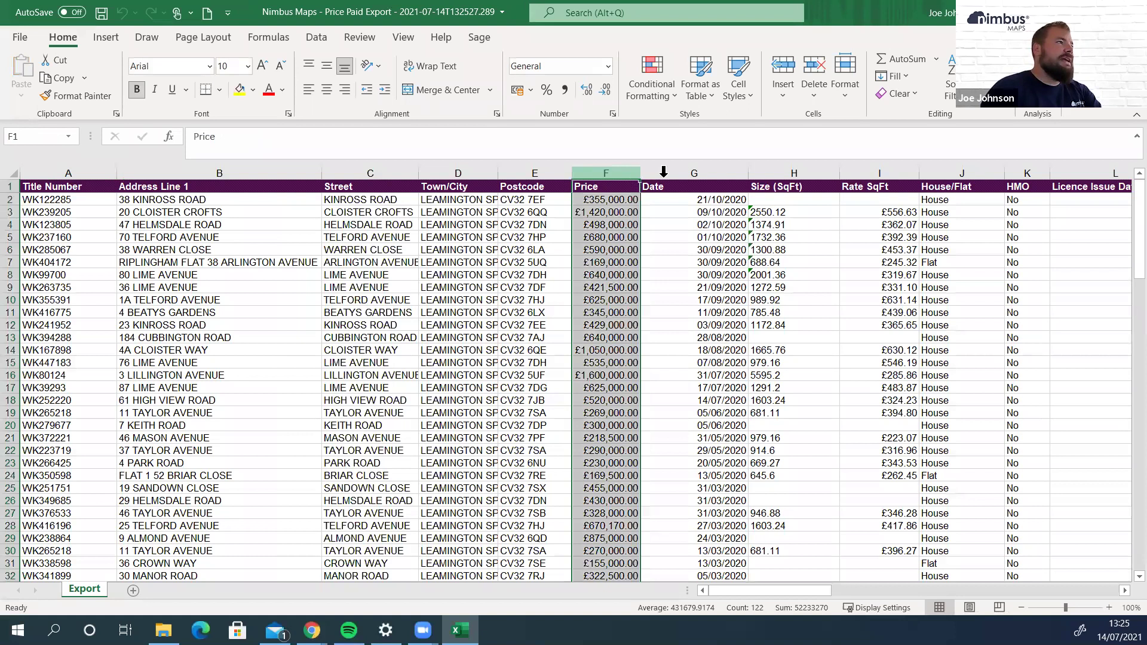
left_click(663, 172)
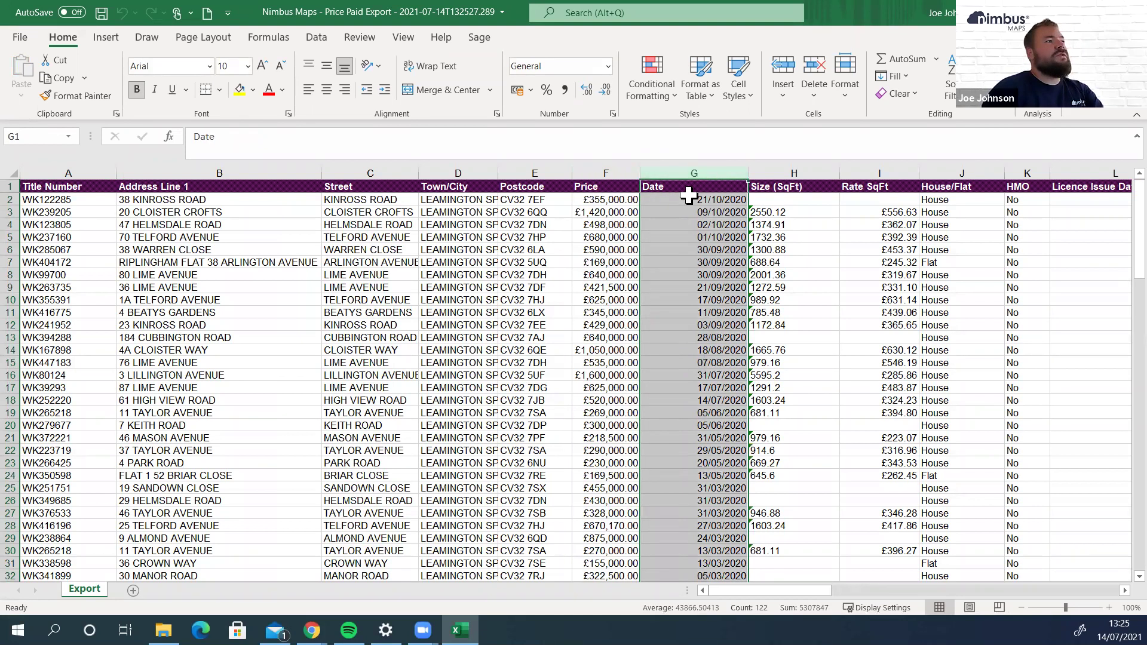
left_click(751, 215)
left_click(893, 173)
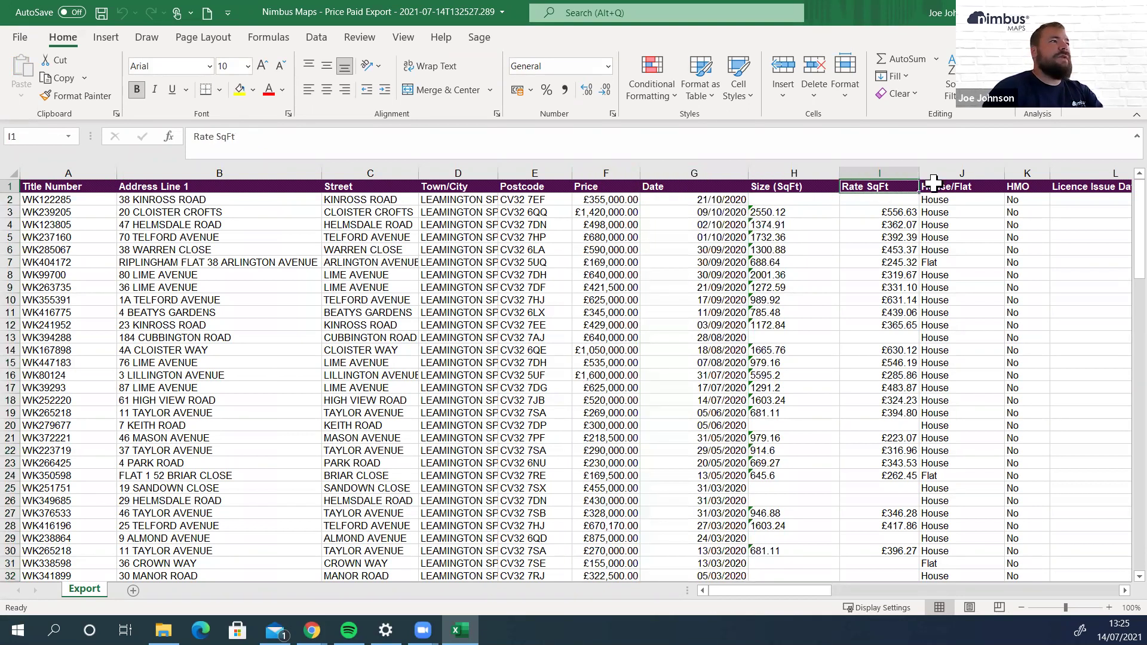
left_click(897, 168)
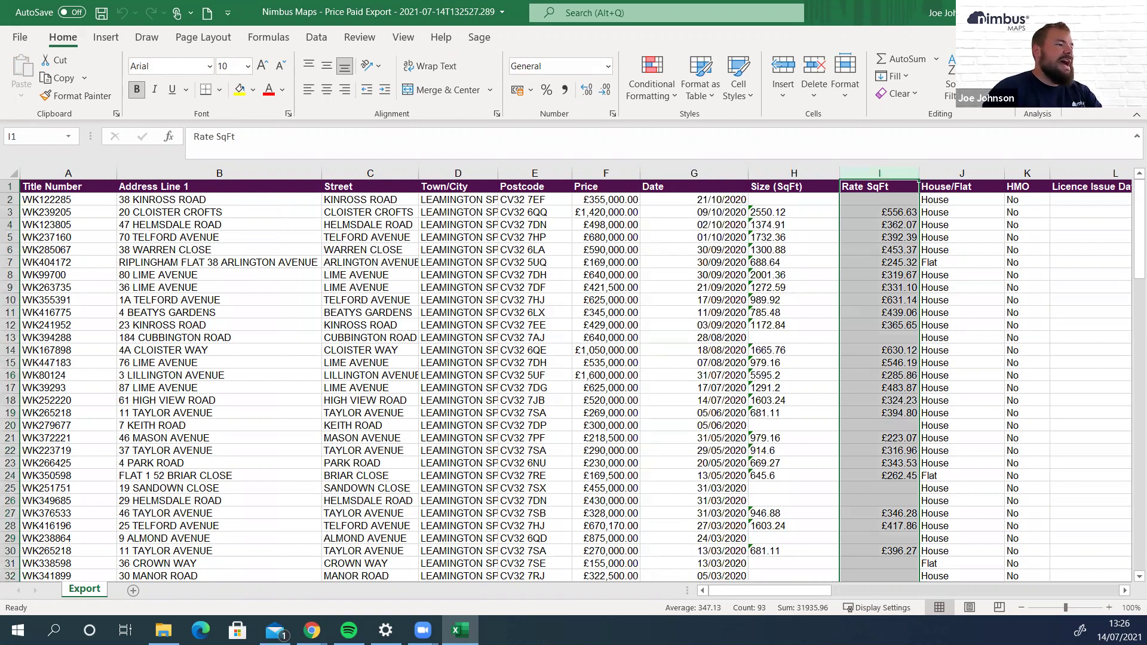
Step along row 1 headings to Rightmove Link, pick Q8, then restore the workbook window down
key("Right")
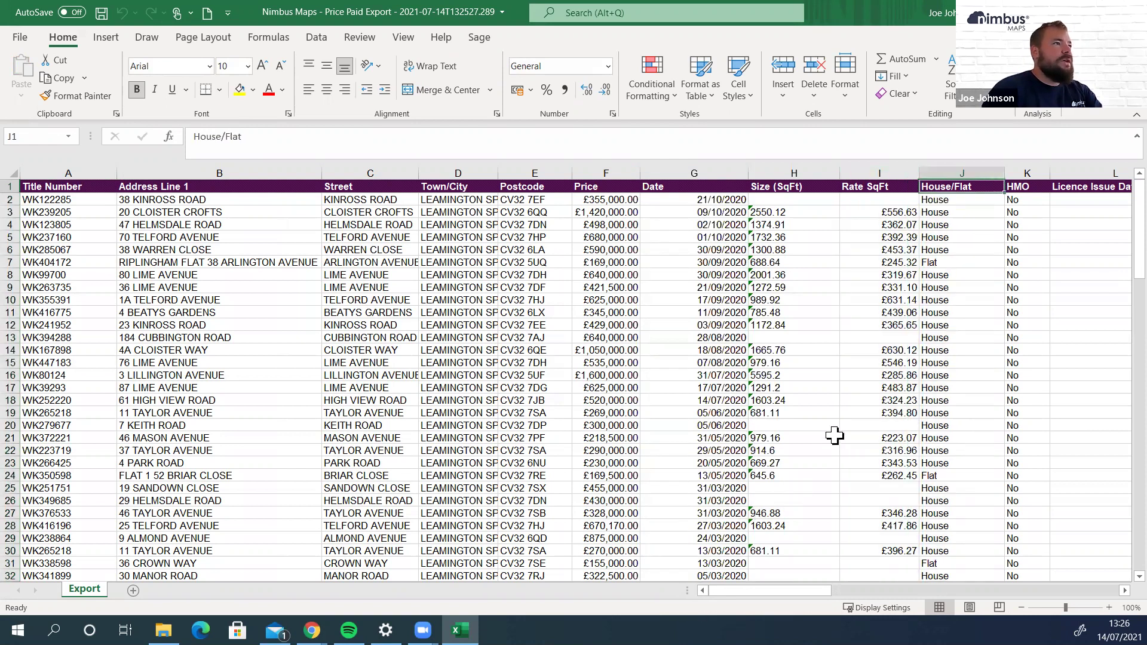
key("Right")
key("Right")
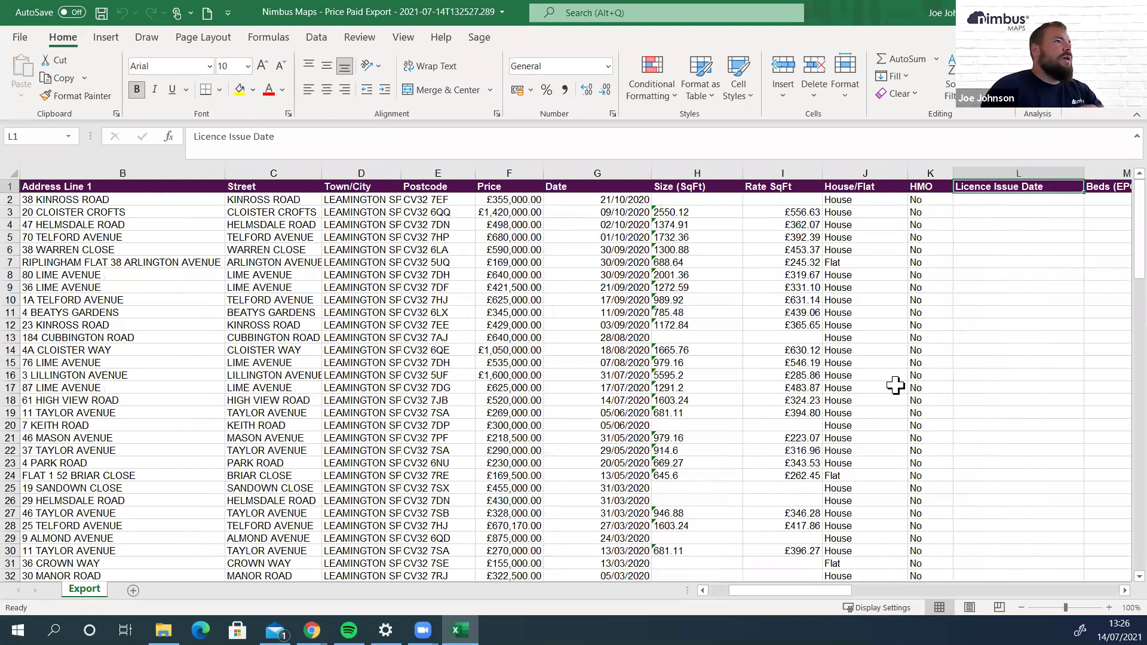
key("Right")
key("Right")
key("Right")
key("Right")
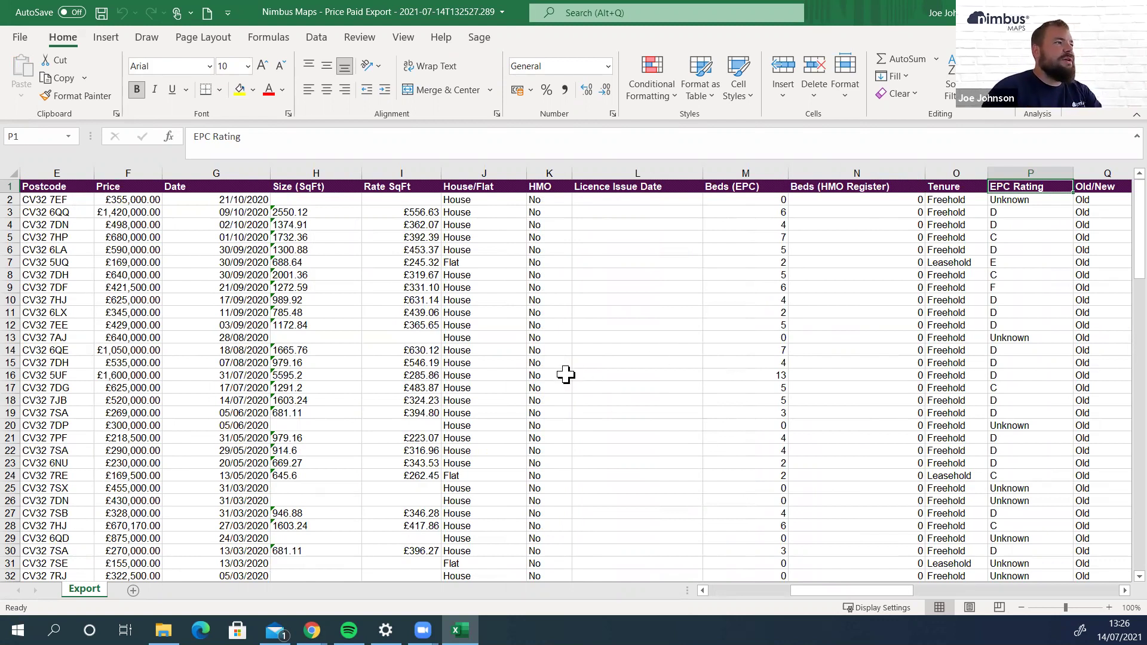
key("Right")
key("Right")
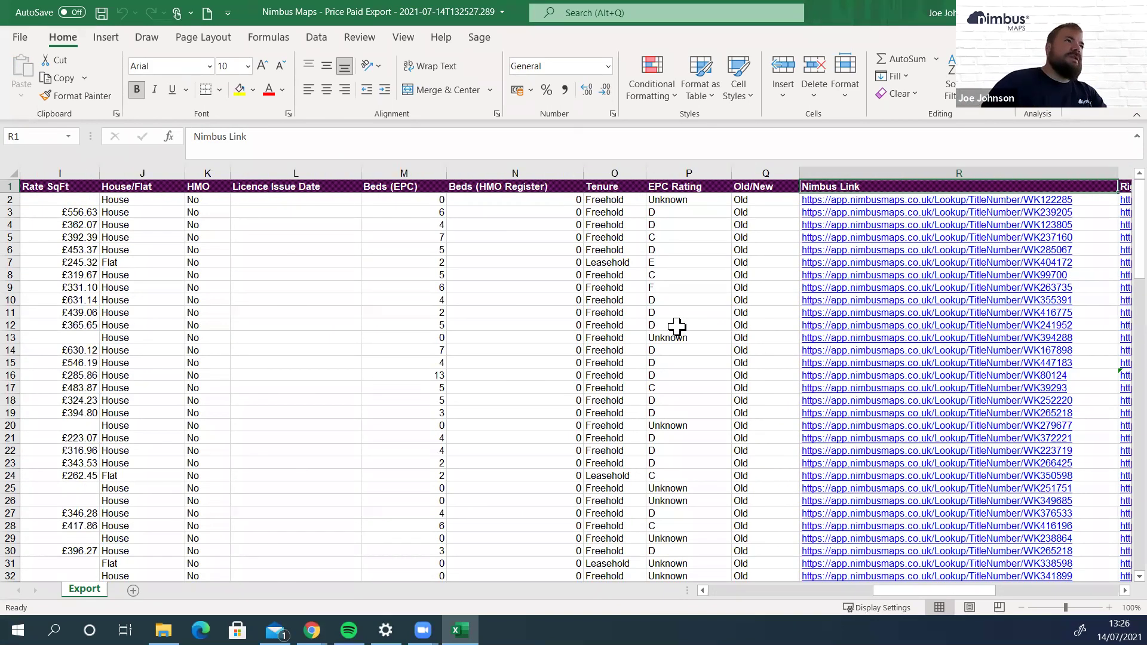
key("Right")
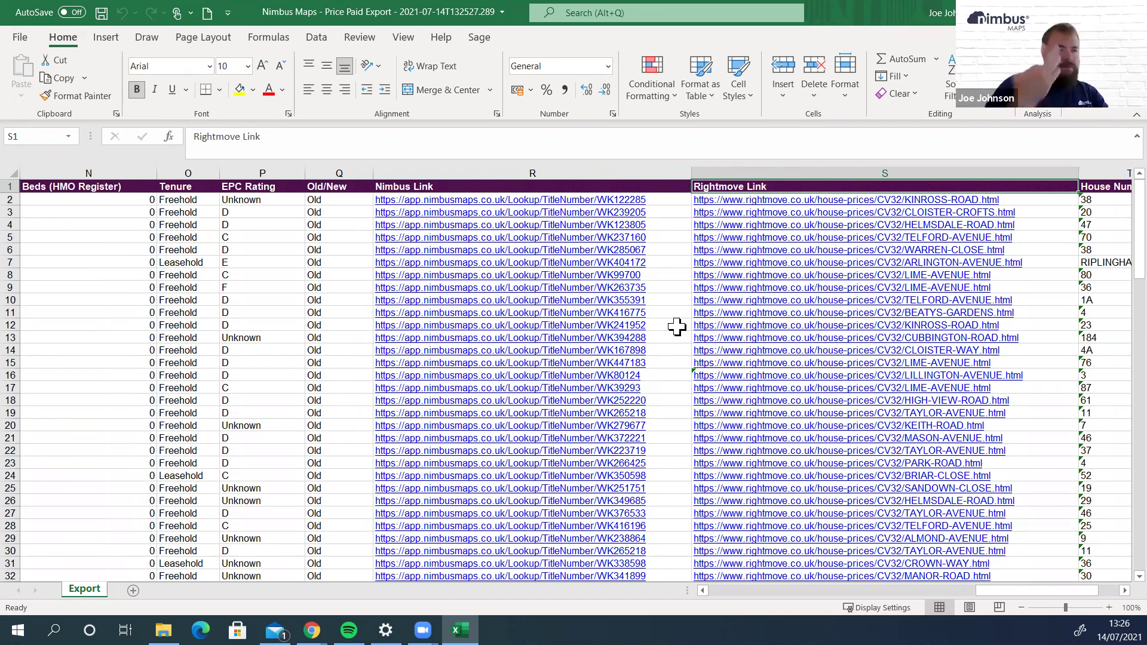
left_click(315, 276)
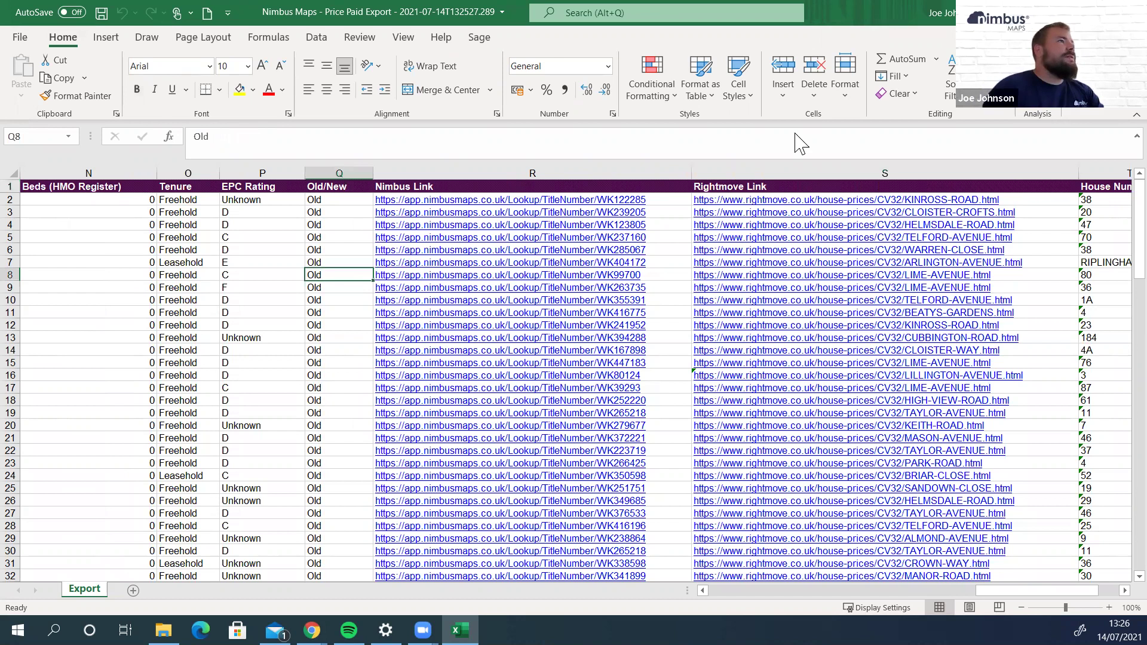
key("super+Down")
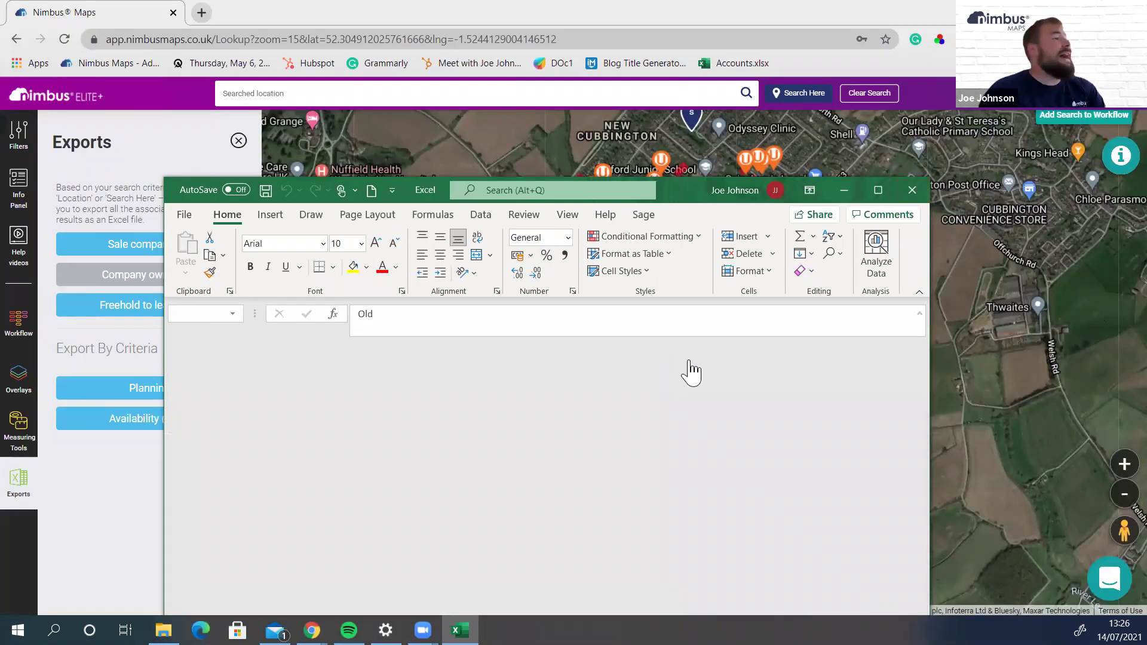
Close the workbook and start a planning export with Warwick District as the authority
key("alt+F4")
left_click(181, 394)
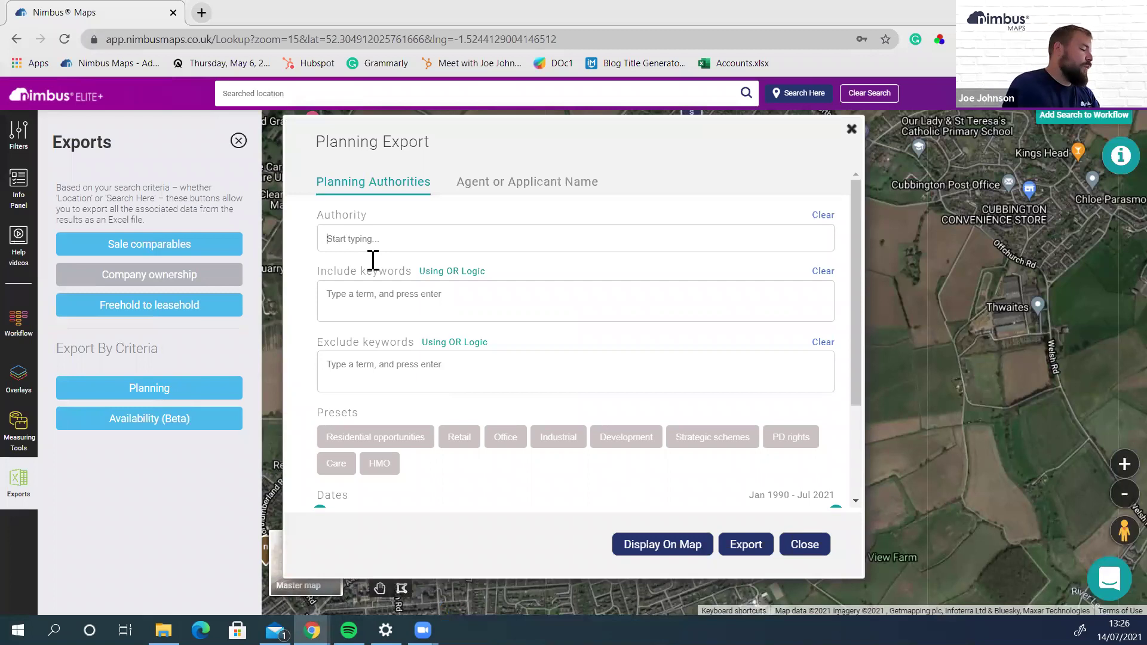
type("war")
left_click(383, 282)
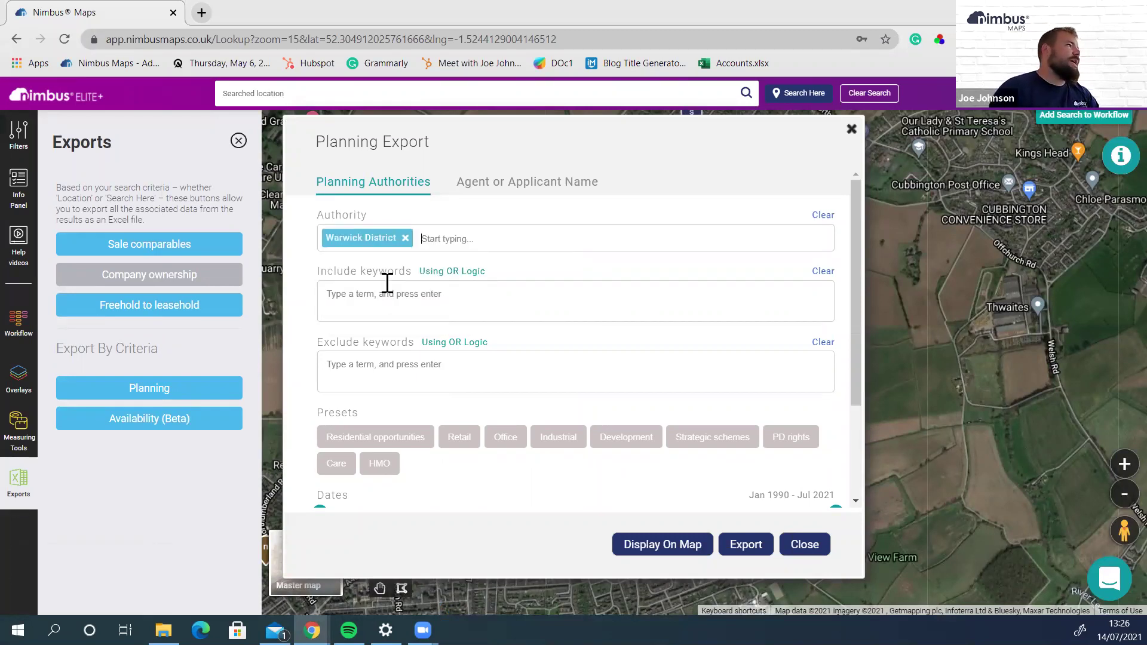
Try an HMO keyword, remove it, and apply the Residential opportunities keyword preset
left_click(379, 293)
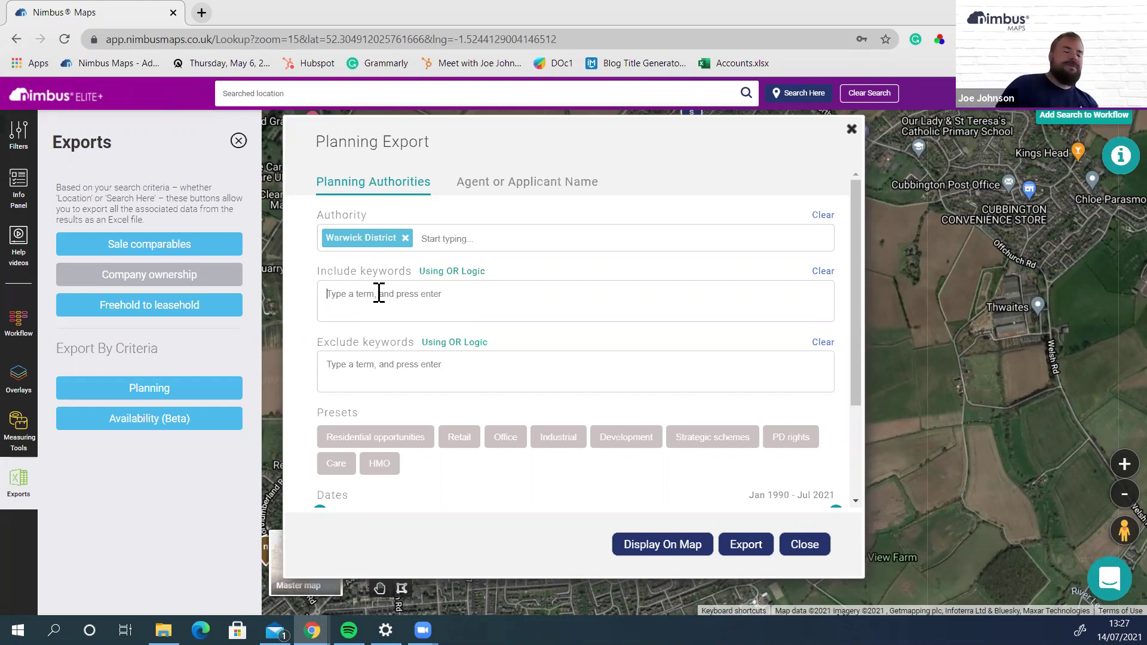
type("HMO")
key("Return")
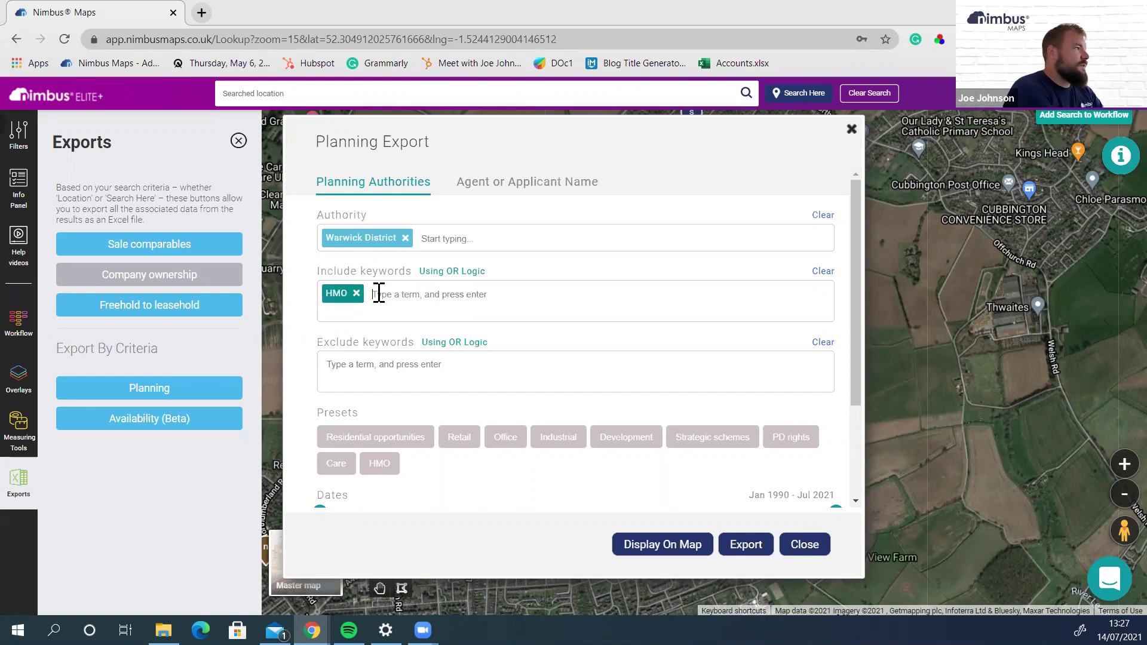
type("DWELLING")
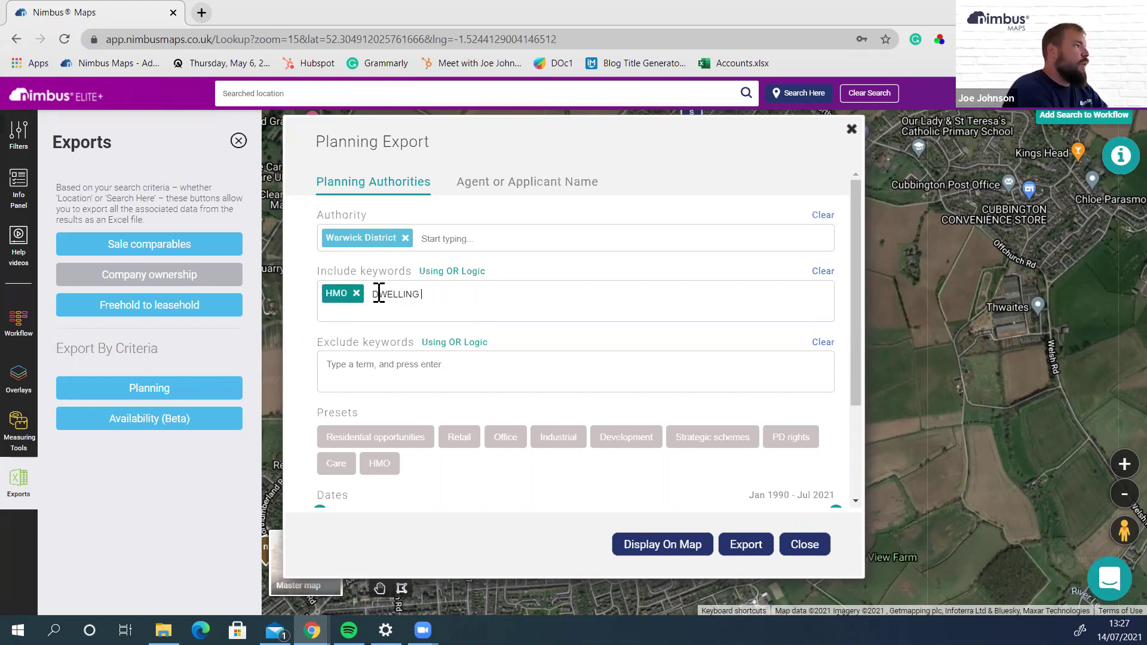
key("ctrl+BackSpace")
key("BackSpace")
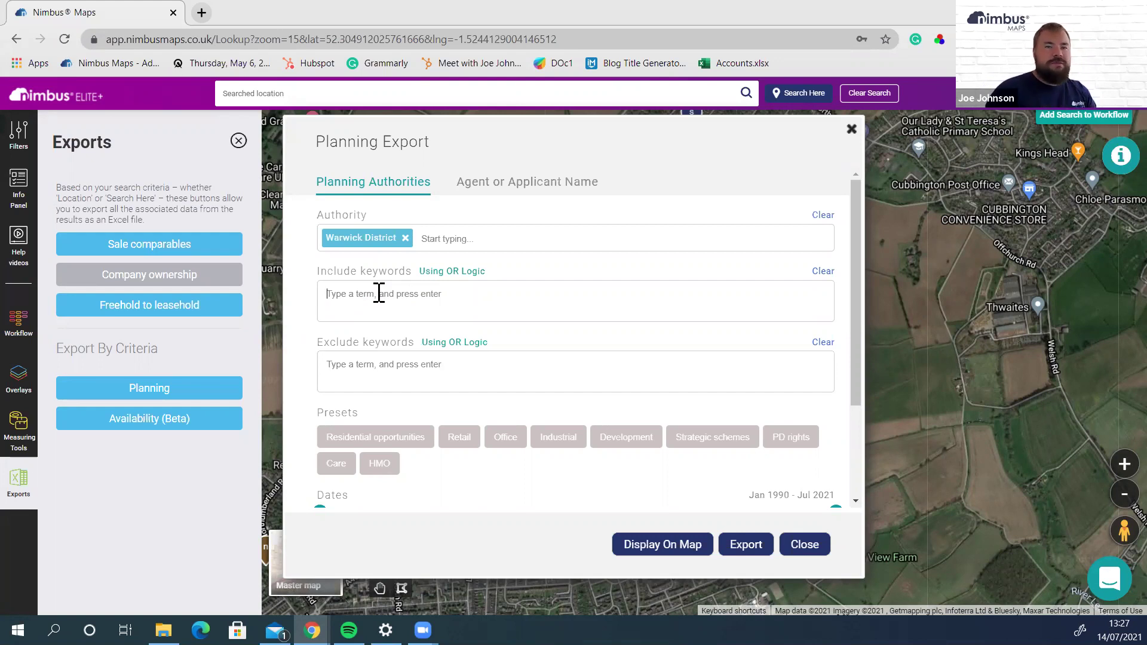
left_click(422, 441)
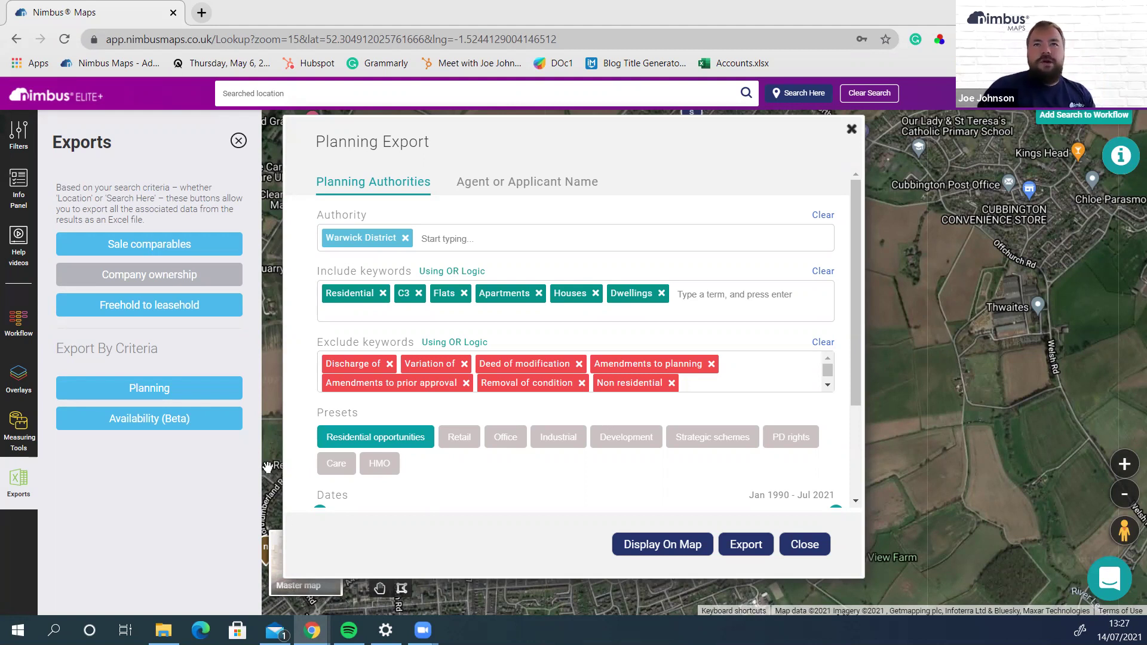
Drag the sliders so dates run Jul 2018 to Jul 2021 and units range 1 to 50
scroll(370, 471, "down", 2)
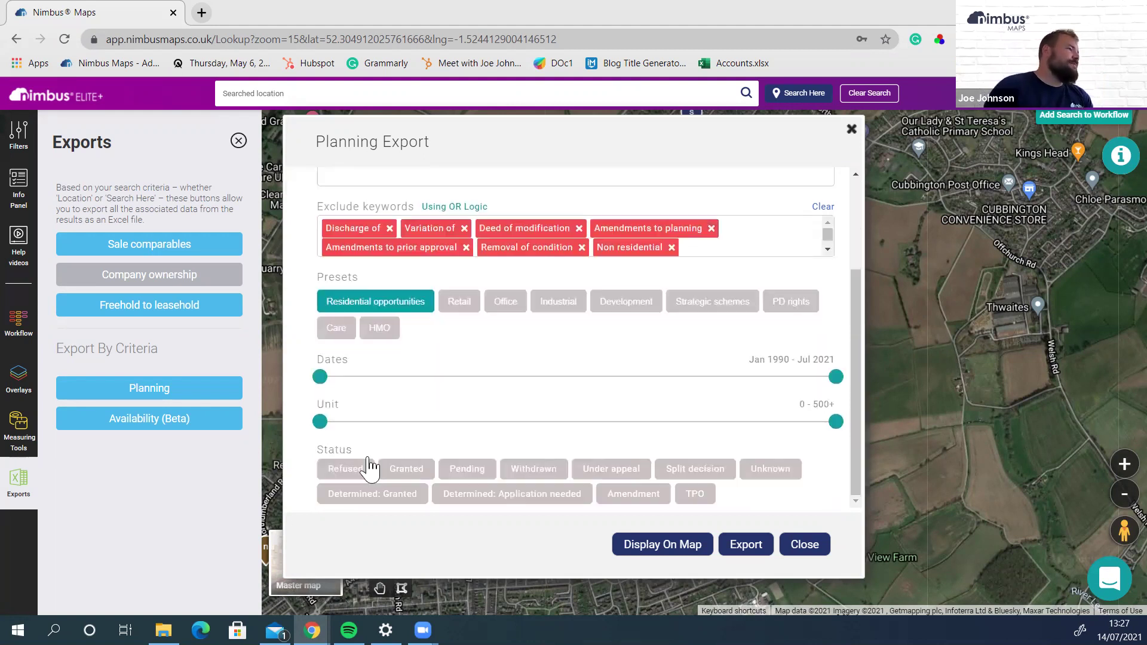
left_click_drag(321, 377, 326, 377)
left_click_drag(506, 394, 789, 393)
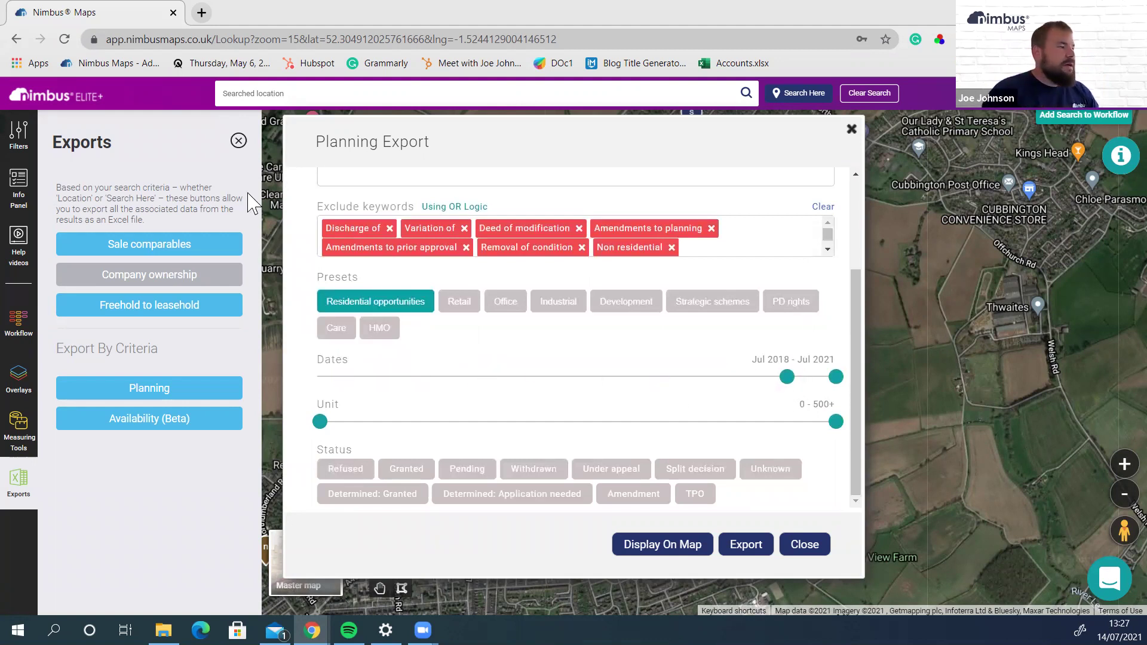
left_click_drag(326, 425, 393, 422)
left_click_drag(835, 422, 615, 422)
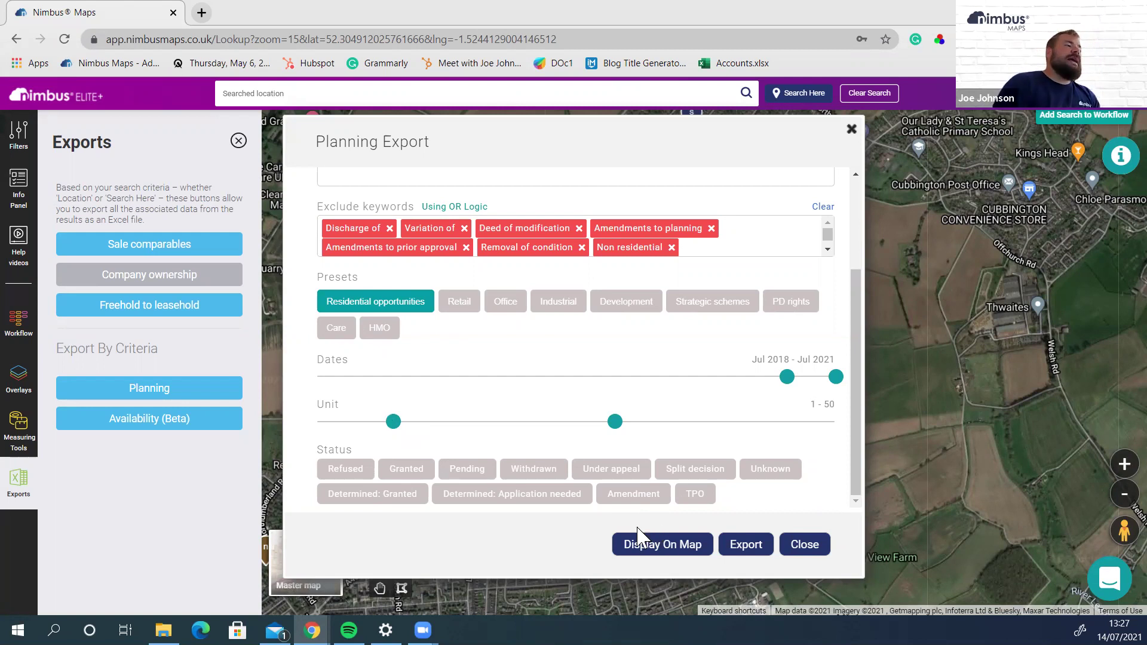
Run the Warwick District planning export and open the downloaded .xlsx in Excel
left_click(638, 552)
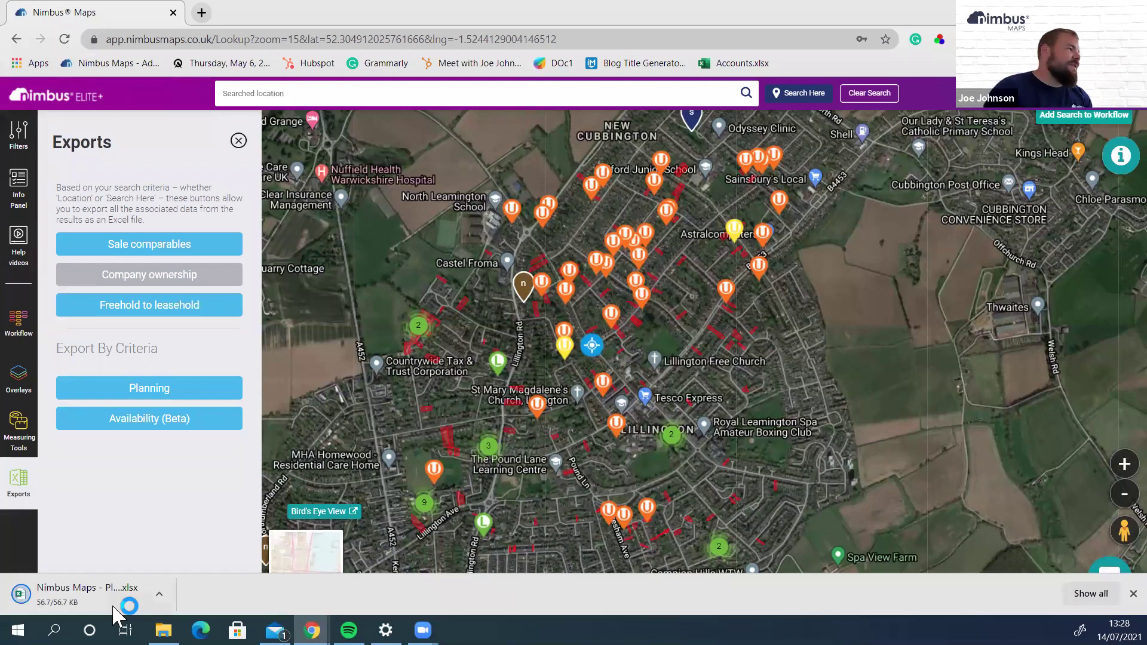
left_click(90, 593)
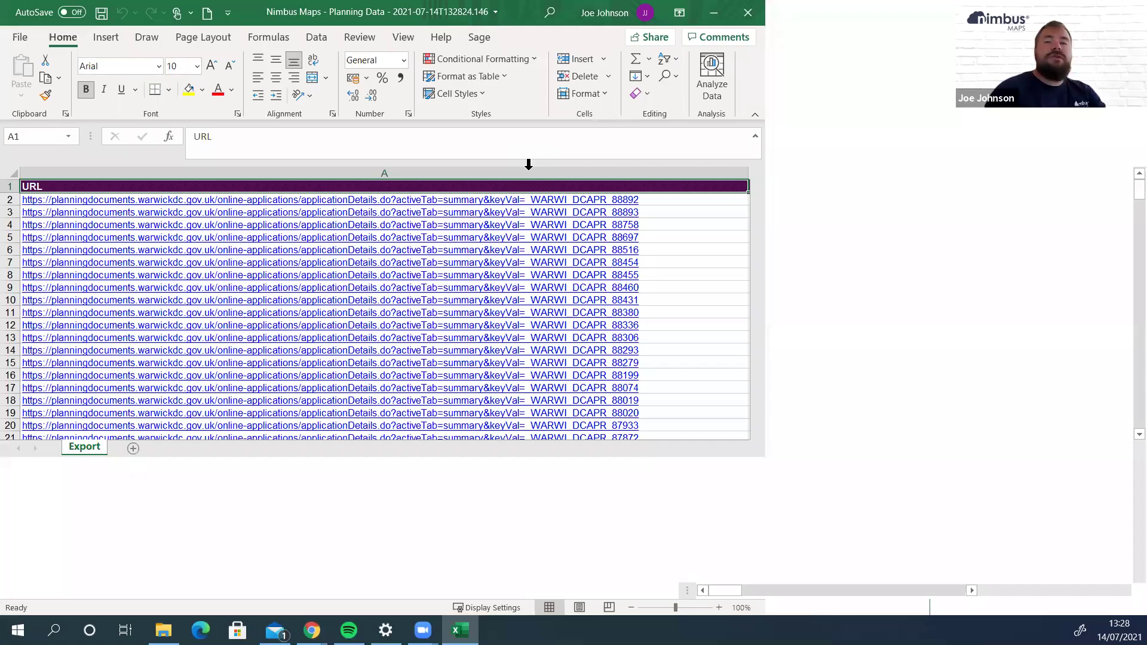
Maximise the Planning Data workbook and review headings from Reference to Submission Date
left_click(528, 170)
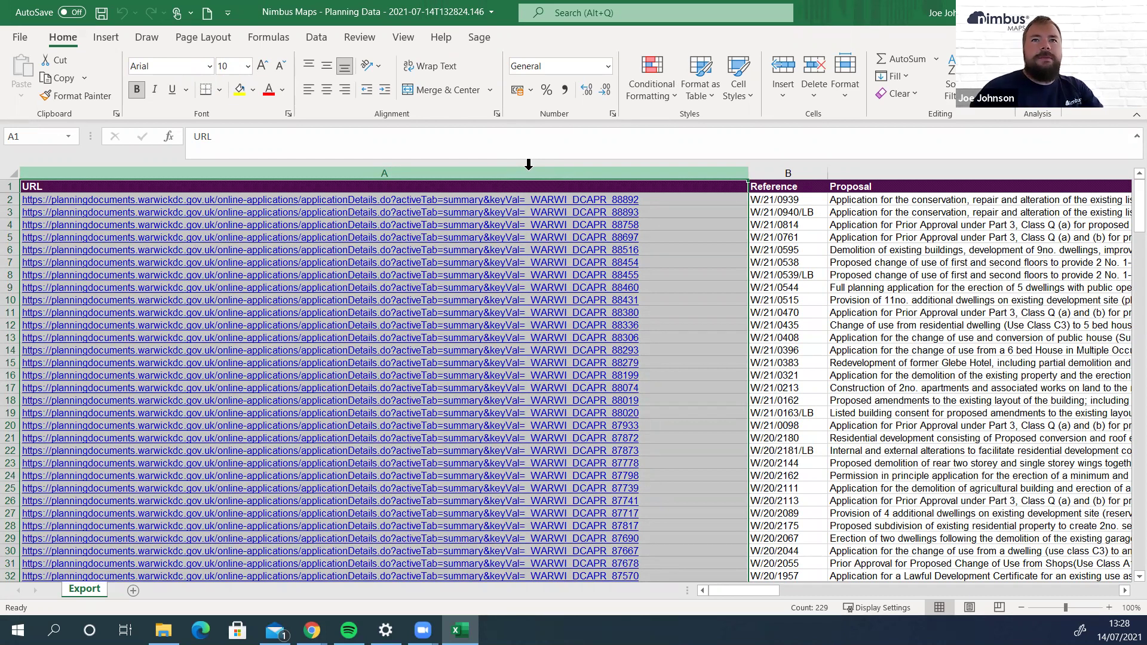
key("Right")
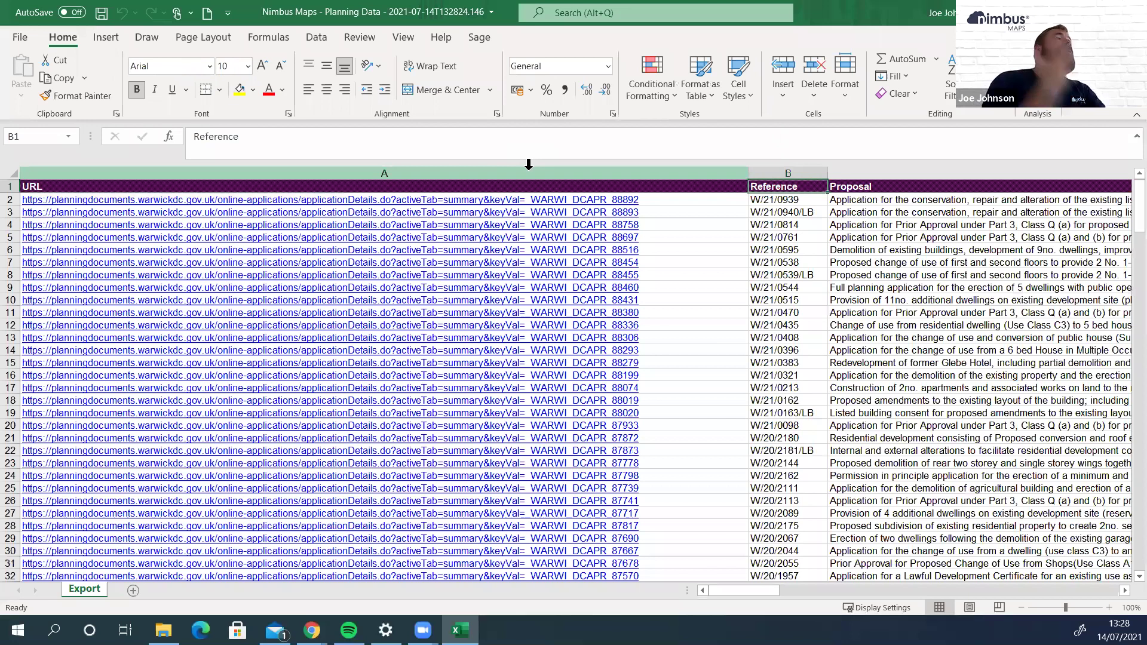
key("Right")
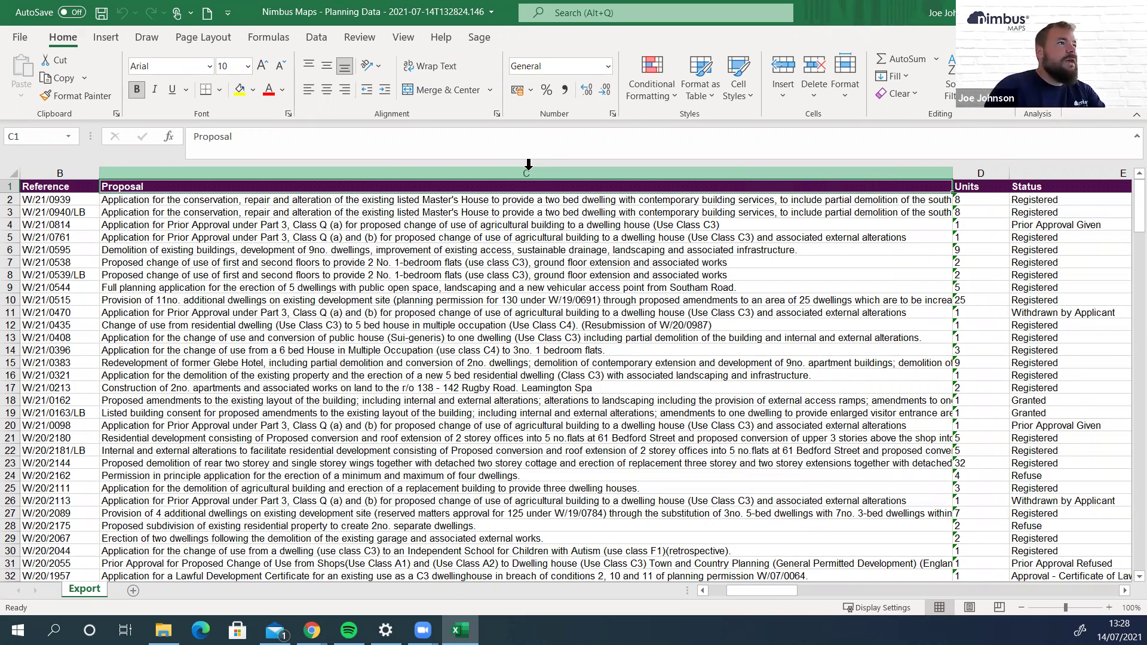
key("Right")
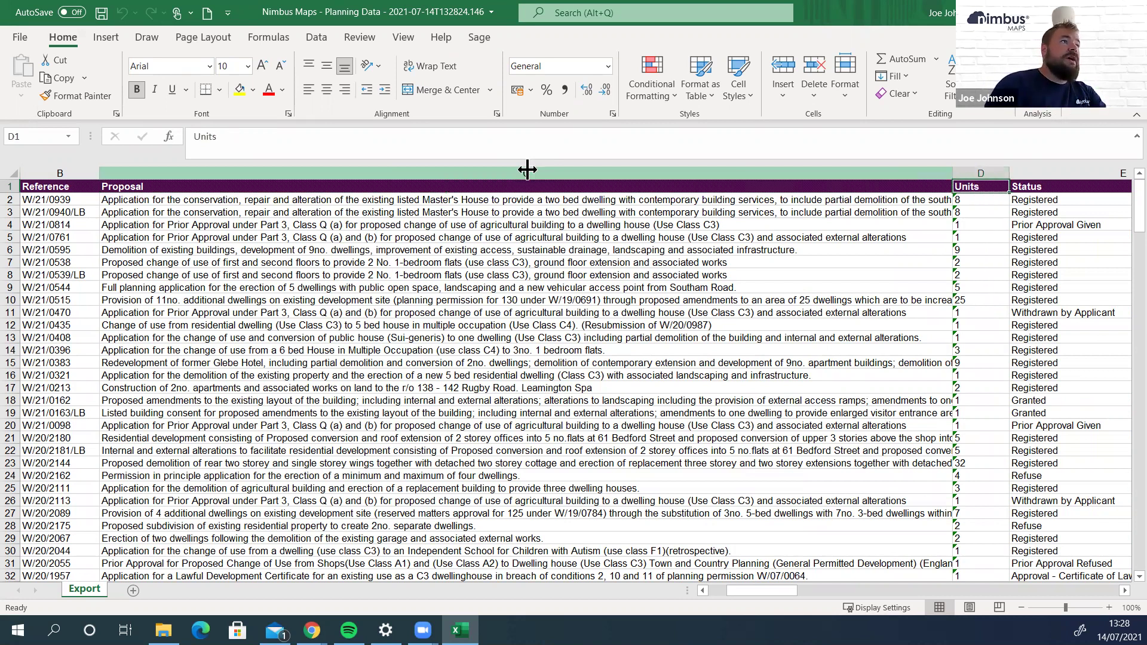
key("Right")
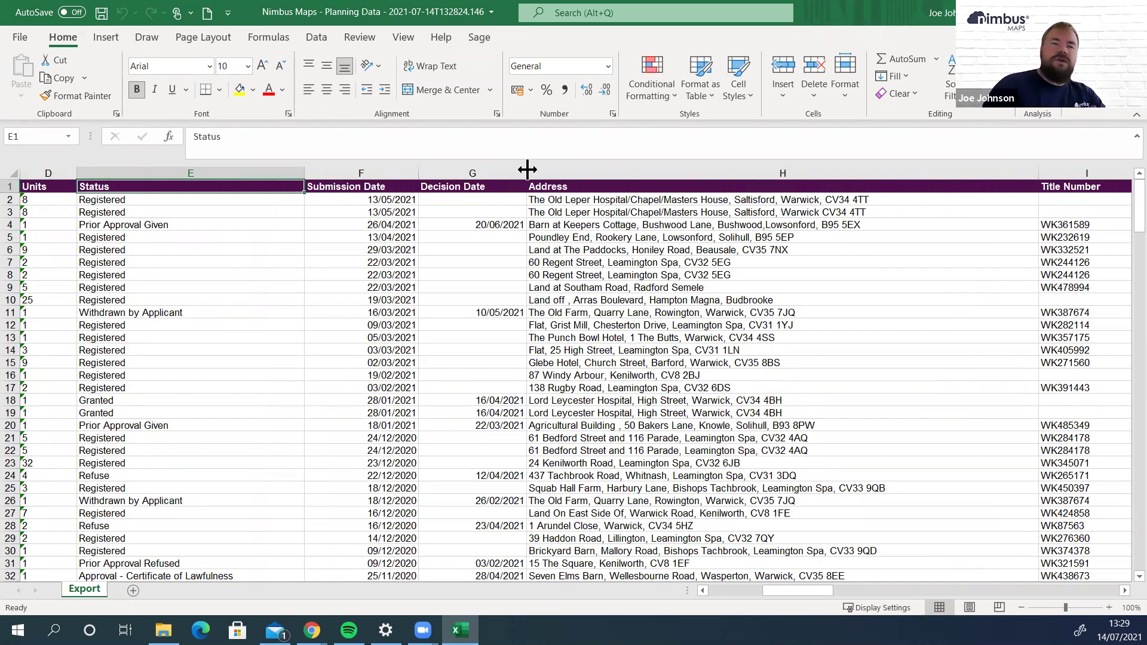
key("Right")
key("Right")
key("Right")
key("Right")
key("Right")
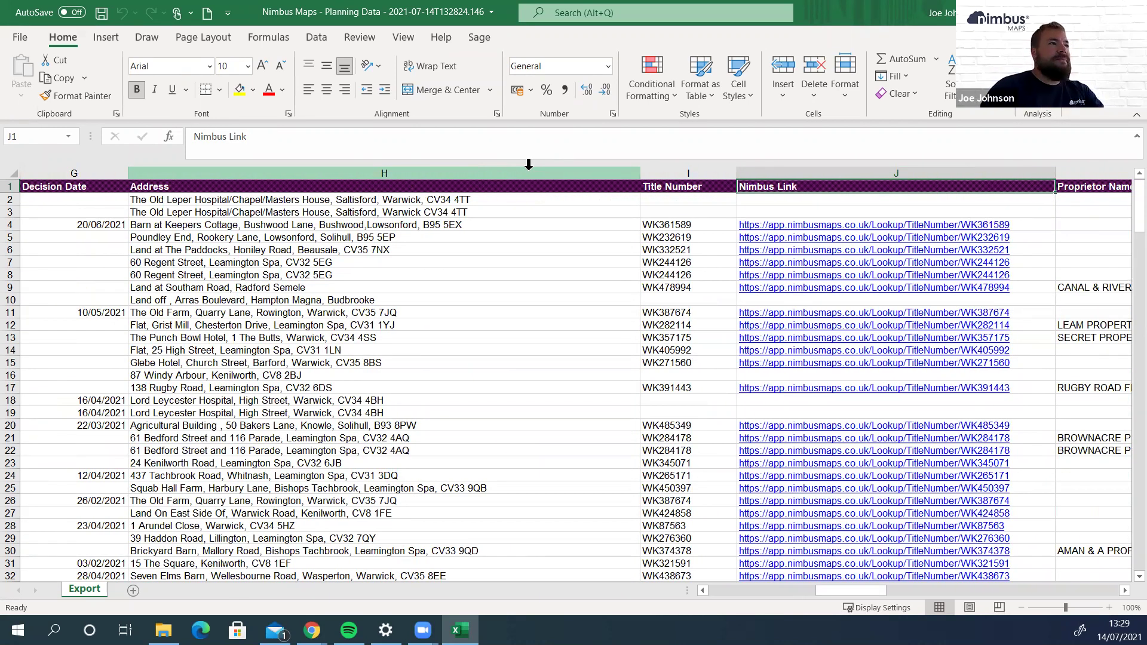
Continue along the headings from Proprietor Name through Price Paid to Applicant Name
key("Right")
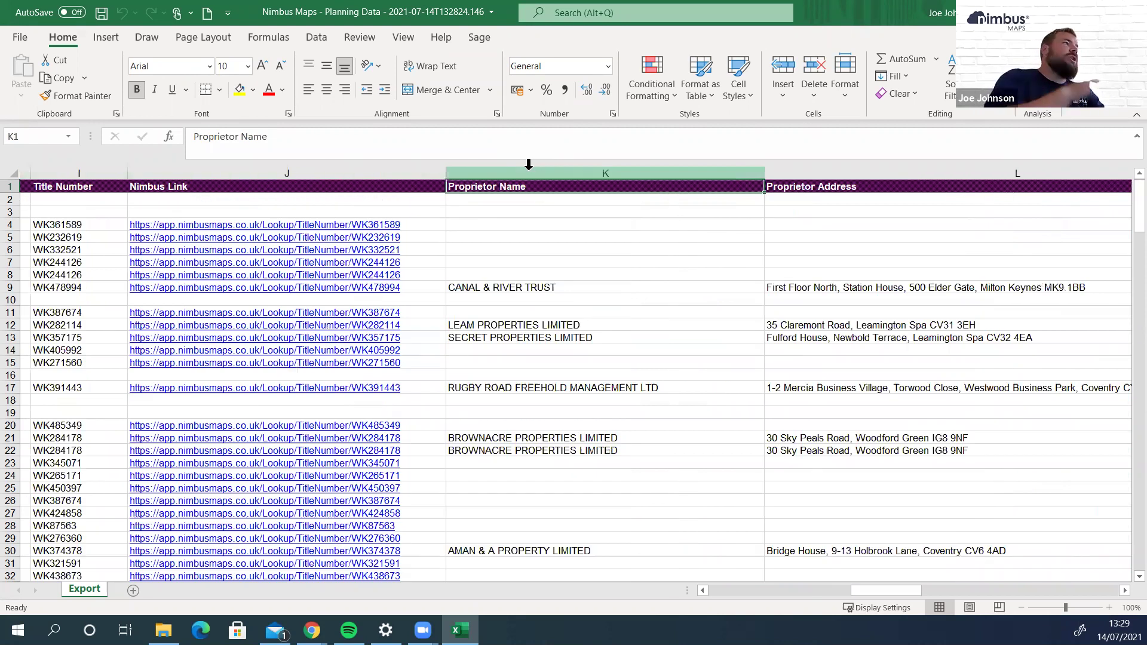
key("Right")
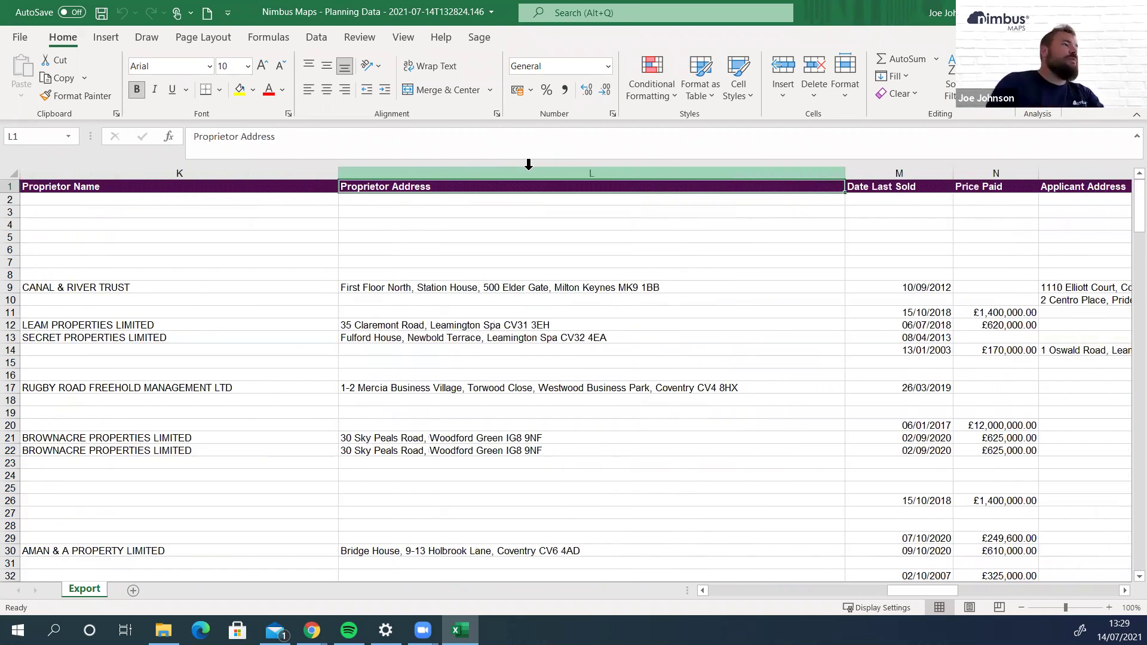
key("Right")
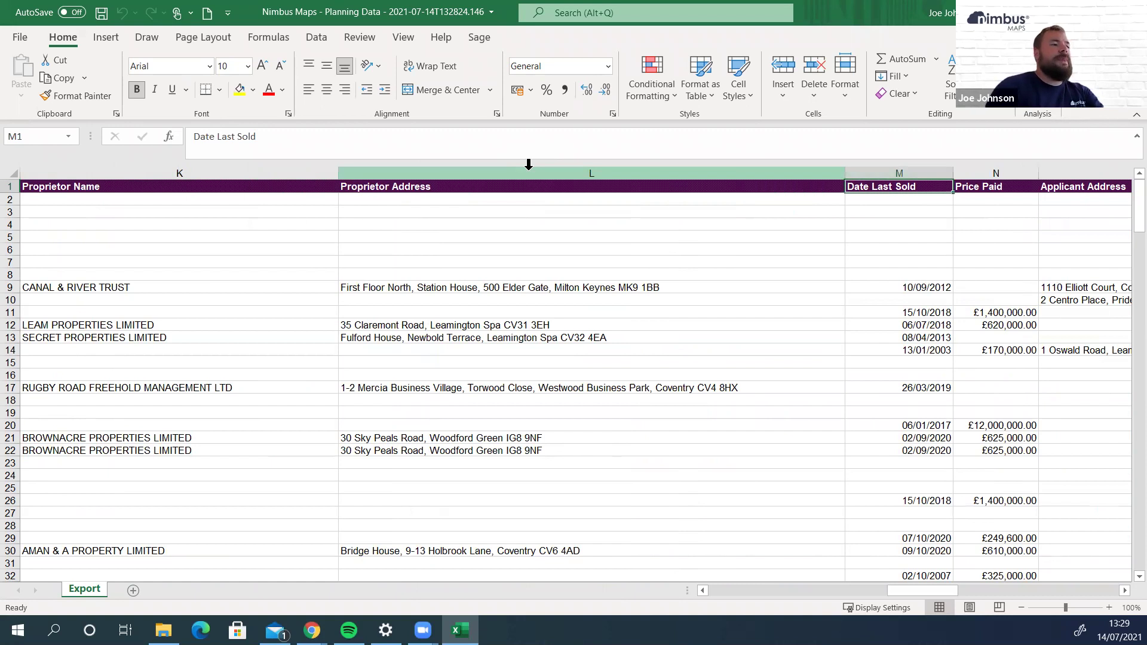
key("Right")
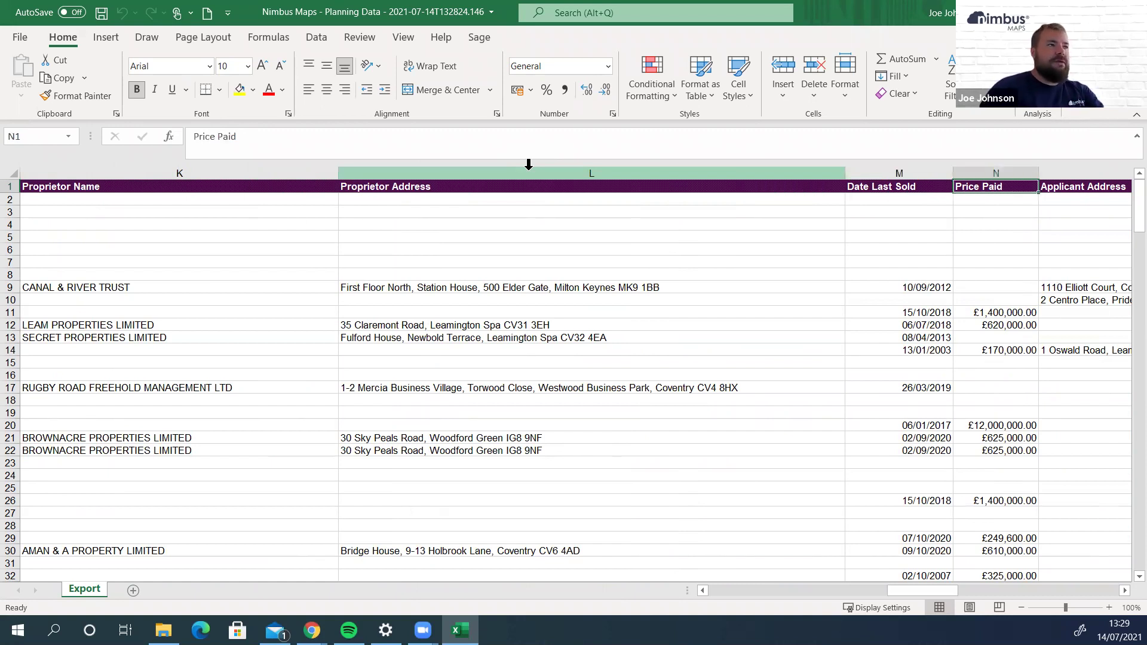
key("Right")
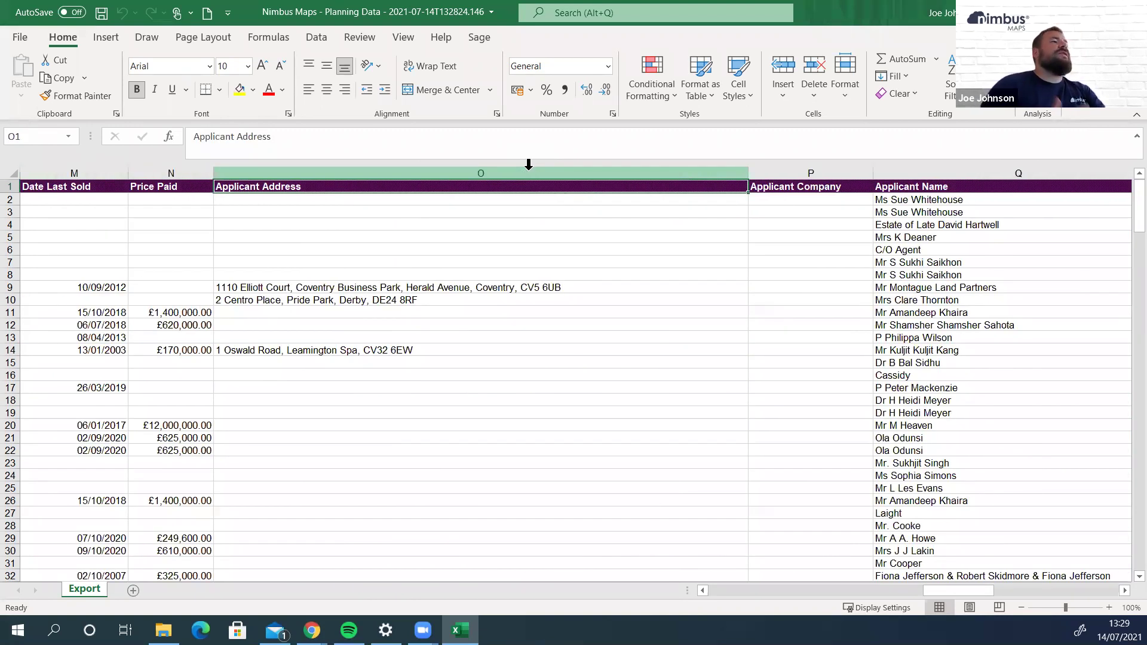
key("Right")
key("Right")
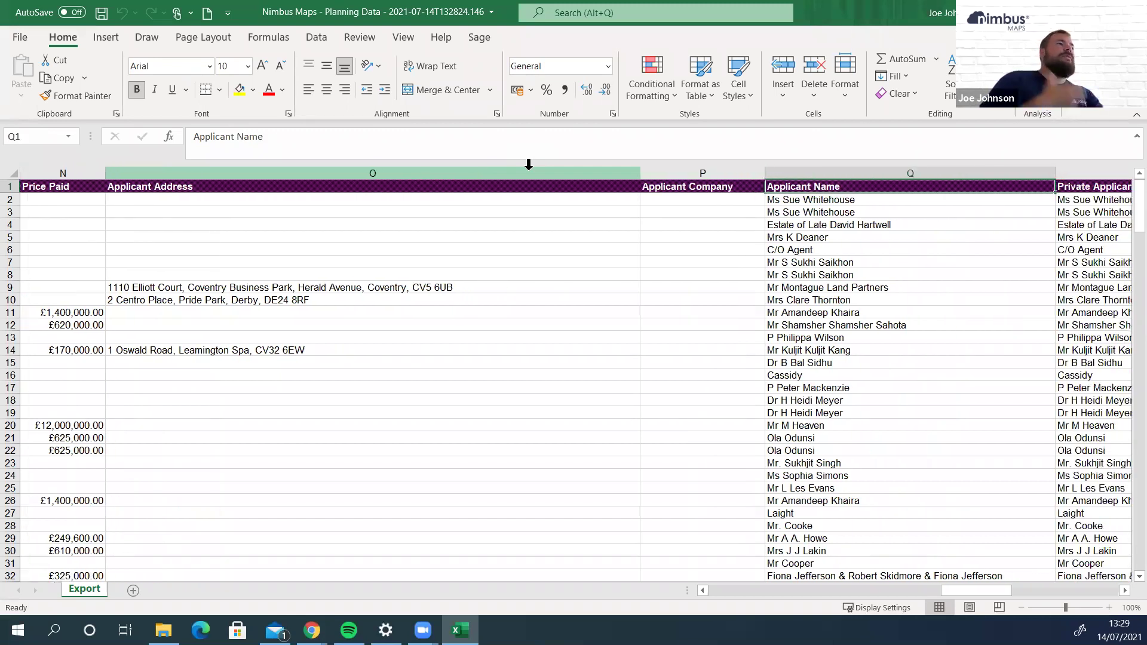
key("Right")
key("Right")
key("Right")
key("Right")
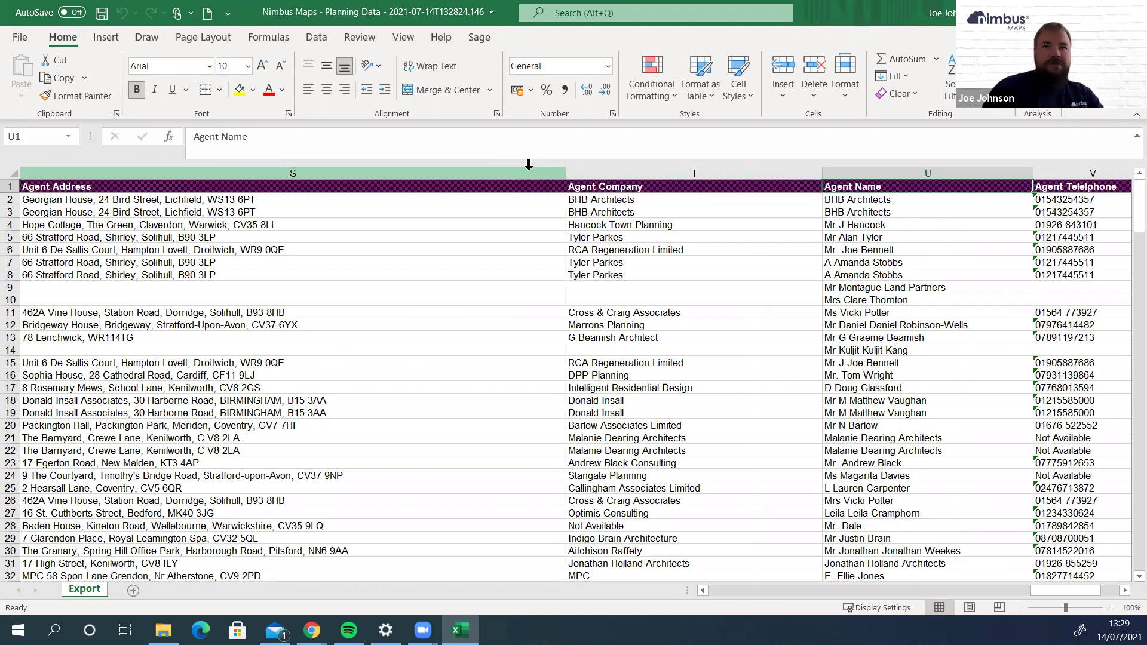
Sort the planning rows A to Z by Agent Name in column U, expanding the selection, and scroll through
left_click(856, 165)
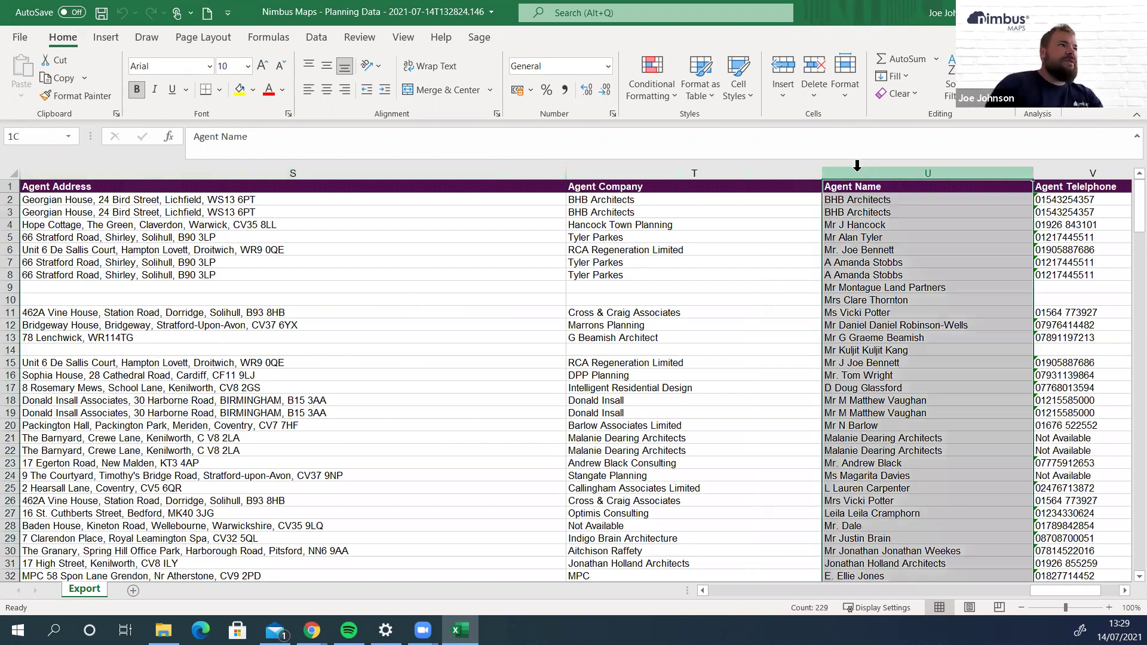
left_click(951, 78)
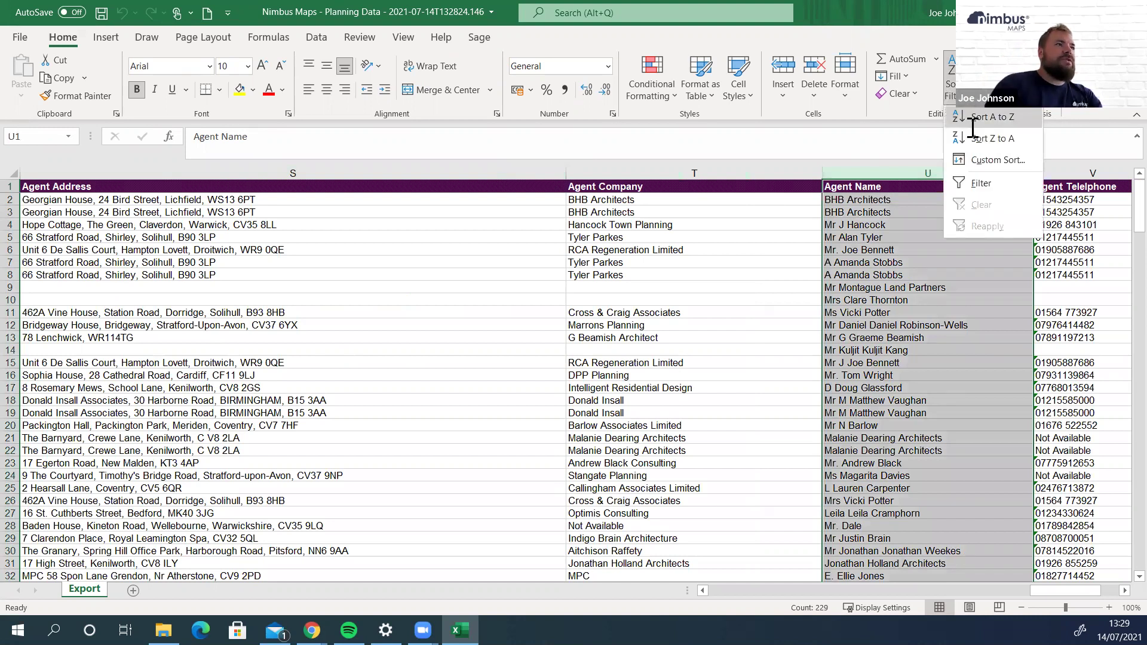
left_click(972, 119)
left_click(206, 311)
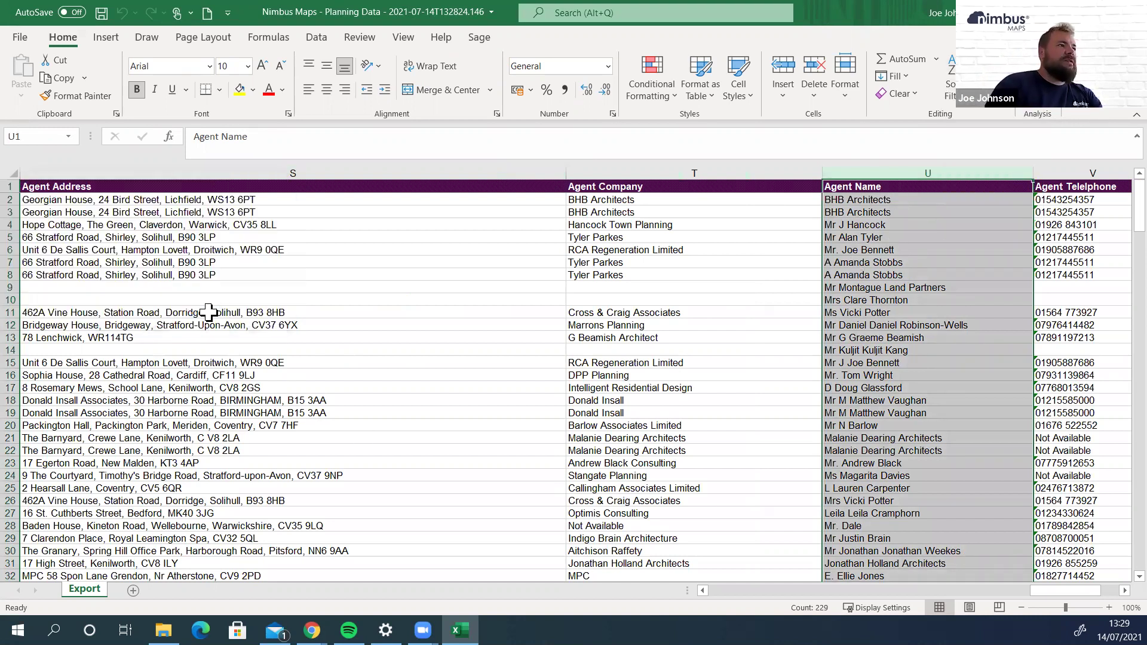
left_click(848, 402)
scroll(848, 410, "down", 2)
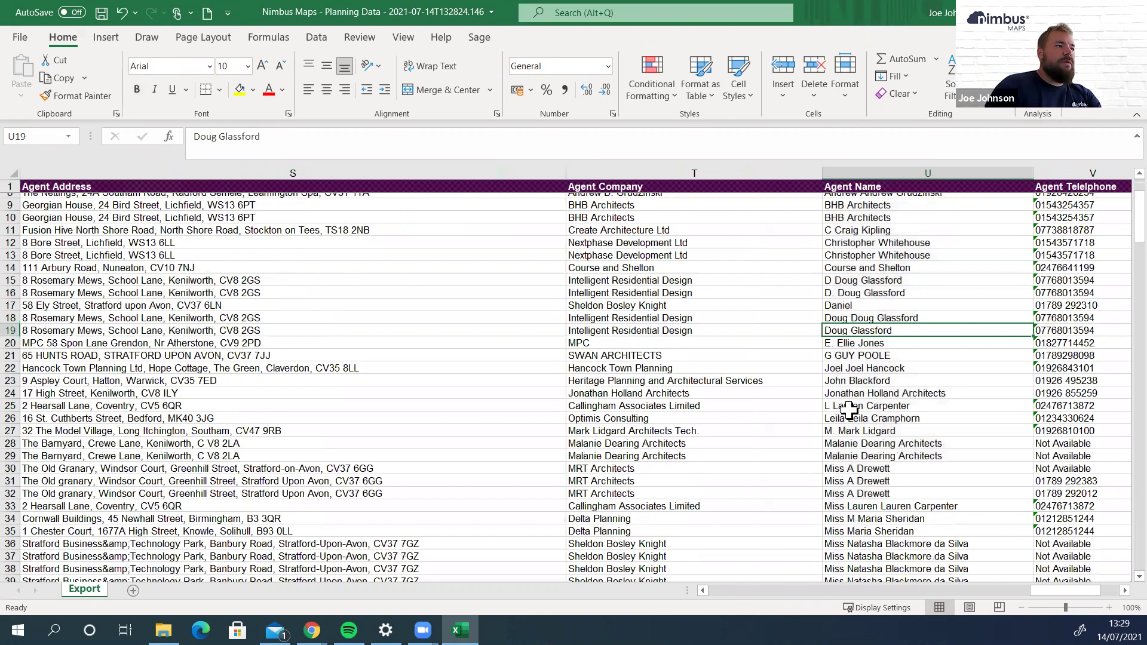
scroll(849, 410, "down", 5)
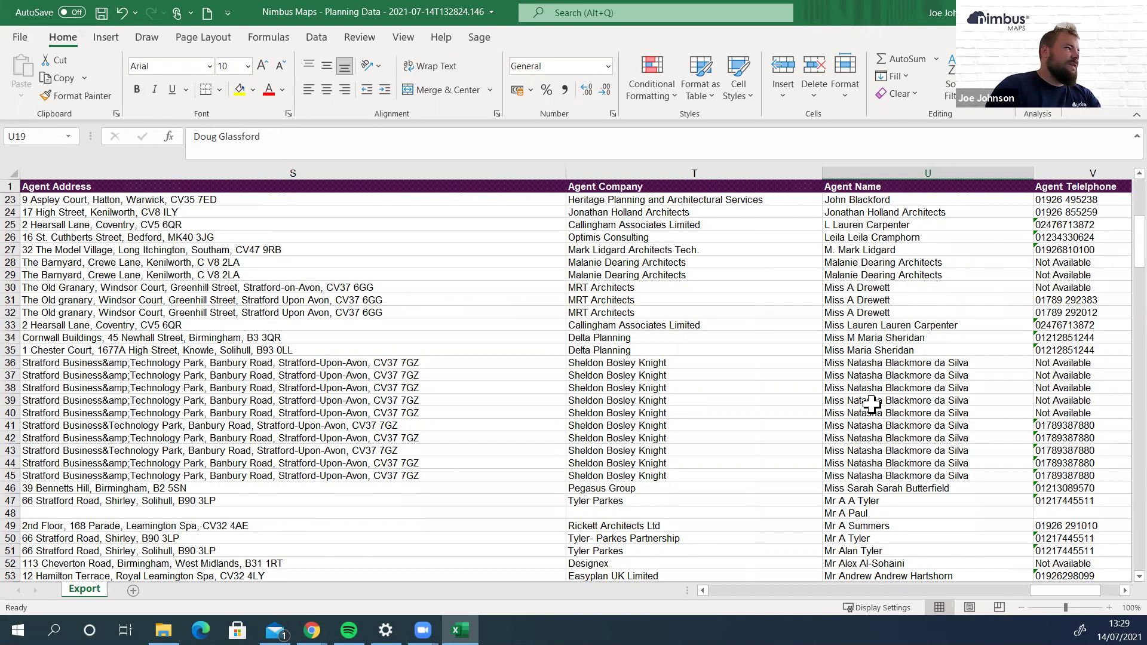
scroll(871, 404, "down", 8)
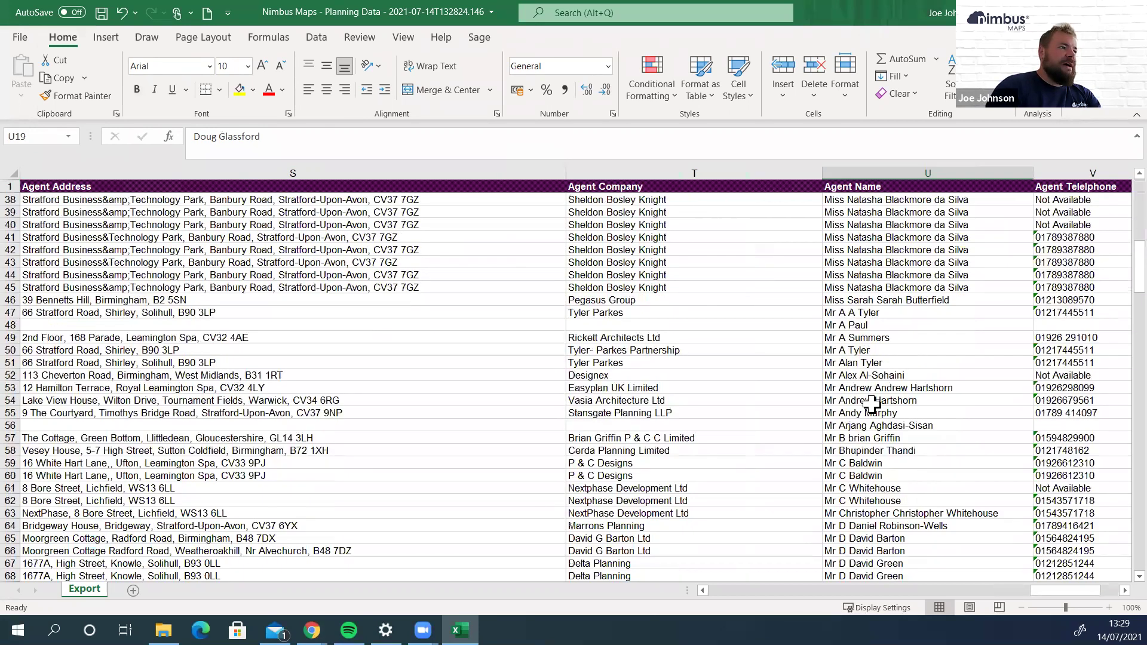
scroll(871, 404, "down", 7)
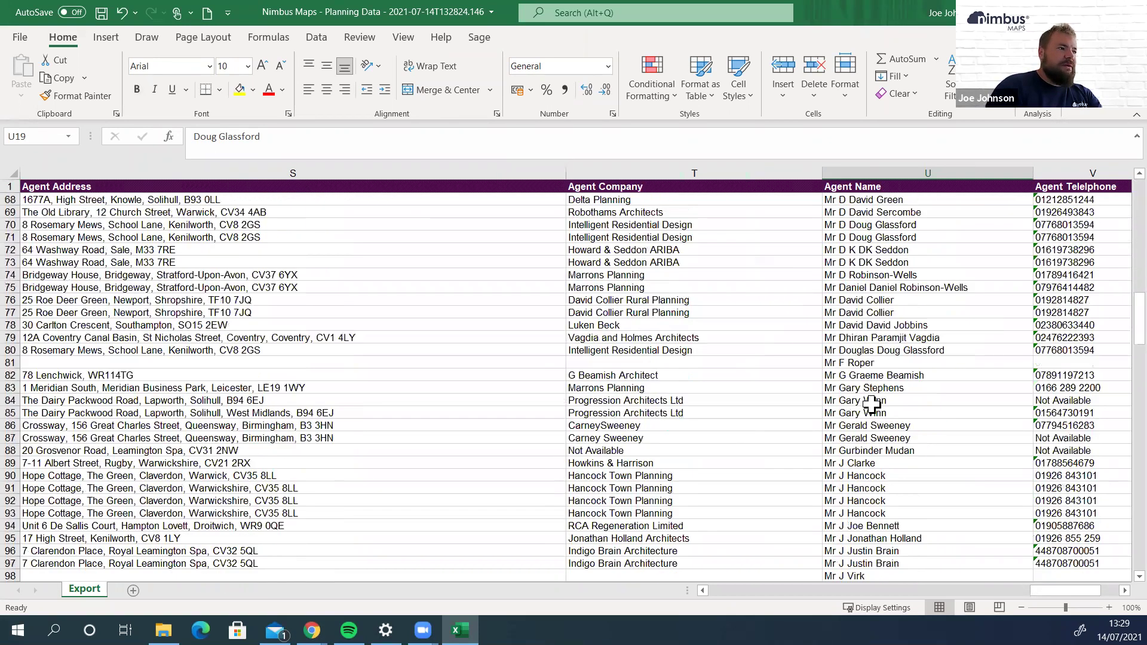
scroll(871, 404, "down", 11)
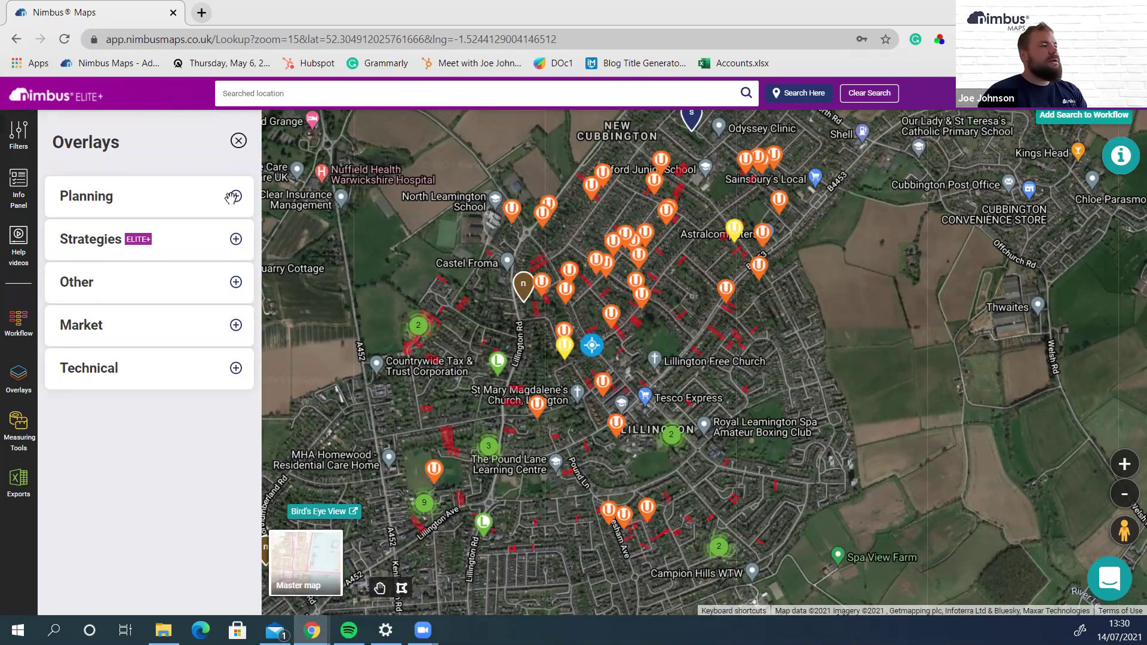
Turn on the Planning overlay and inspect planning applications at a spot on the map
left_click(239, 140)
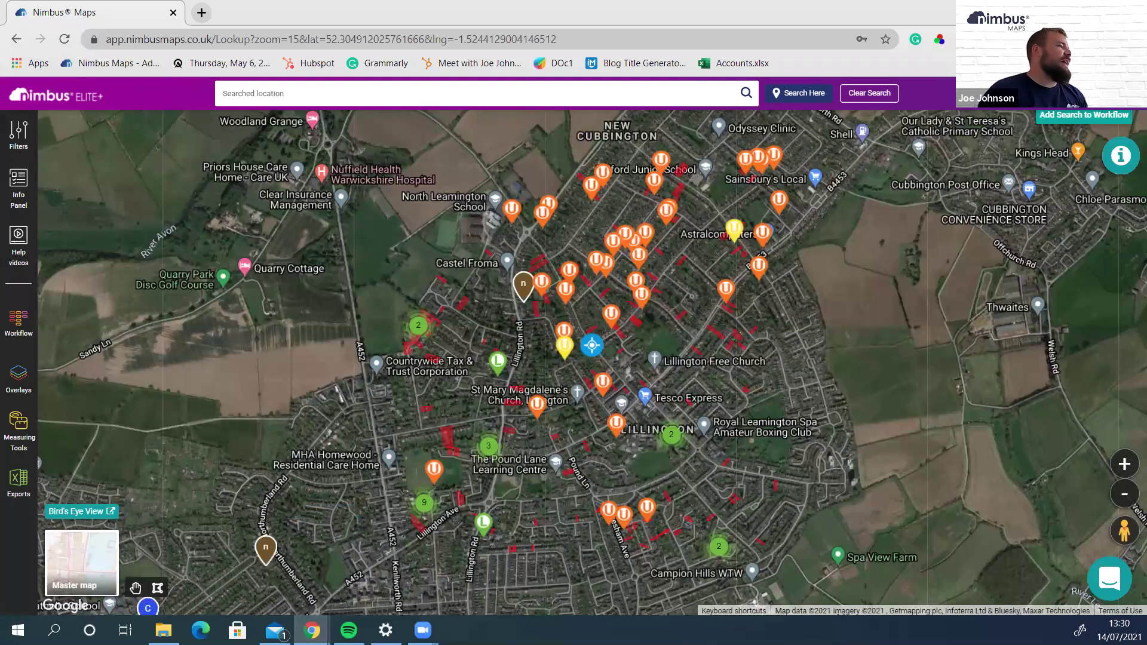
left_click(18, 379)
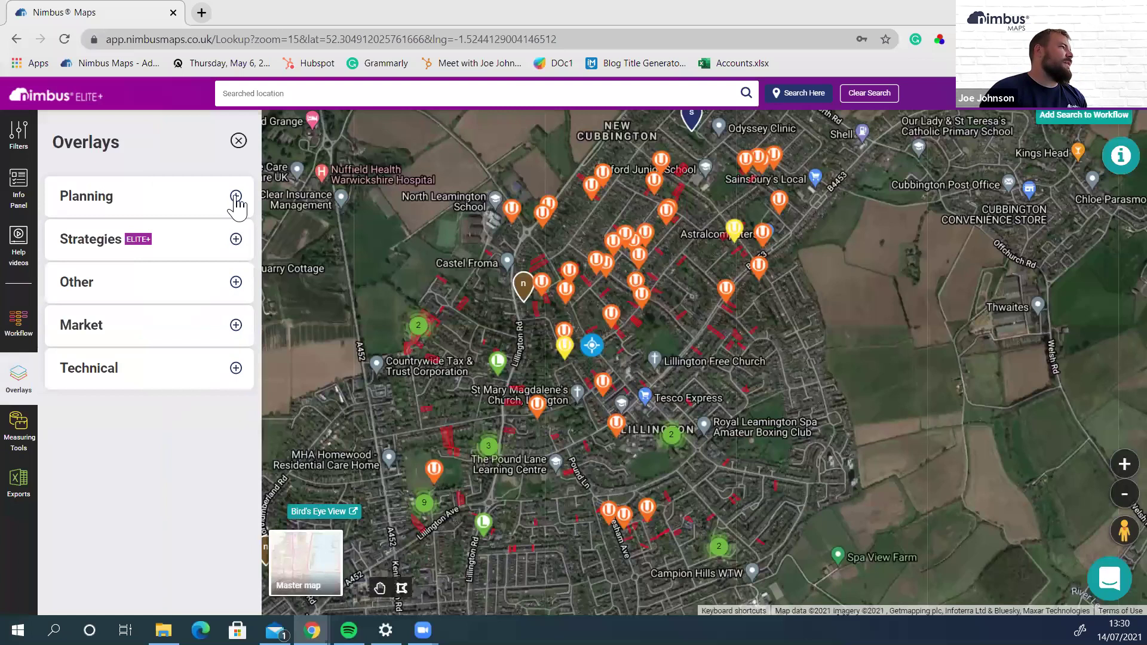
left_click(235, 197)
left_click(114, 287)
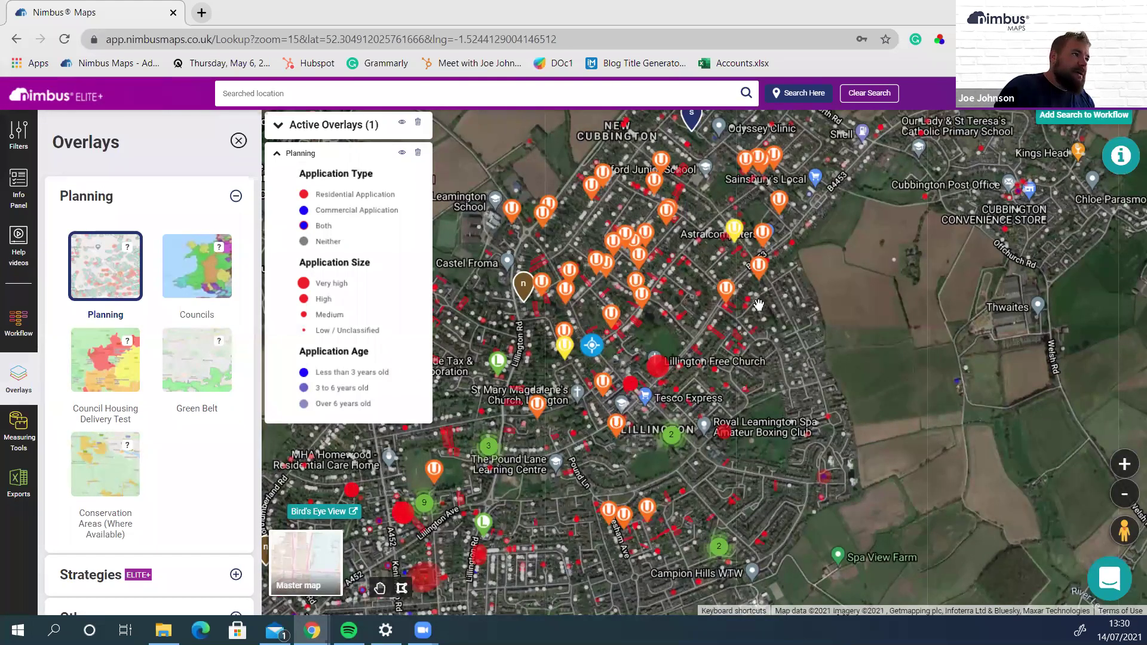
left_click(783, 335)
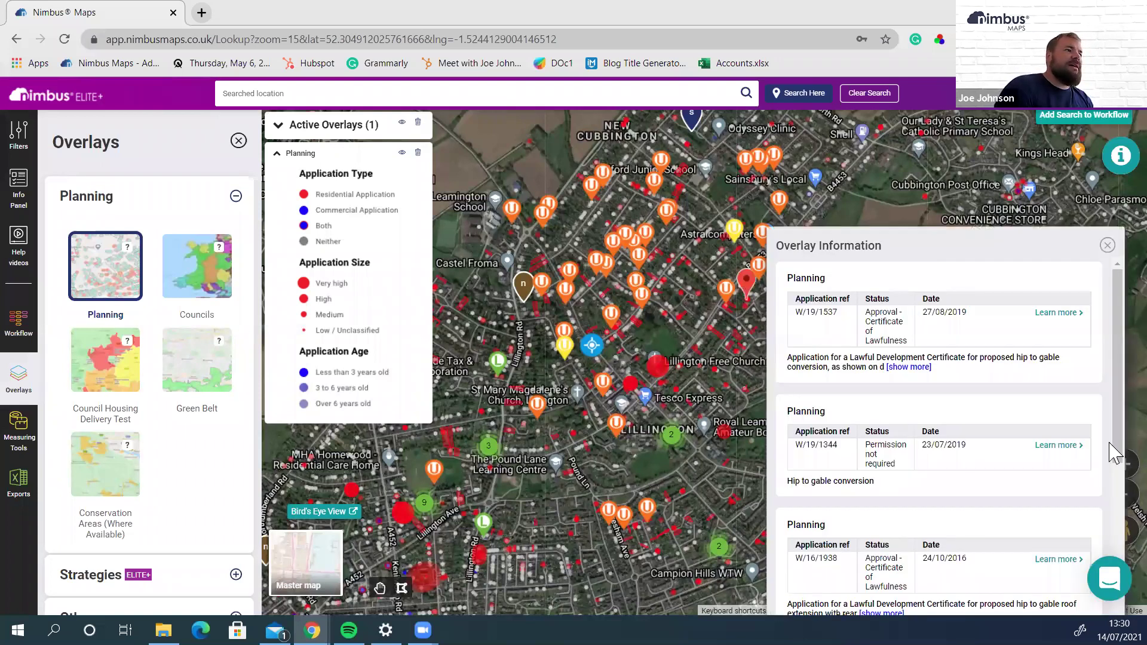
left_click(1106, 246)
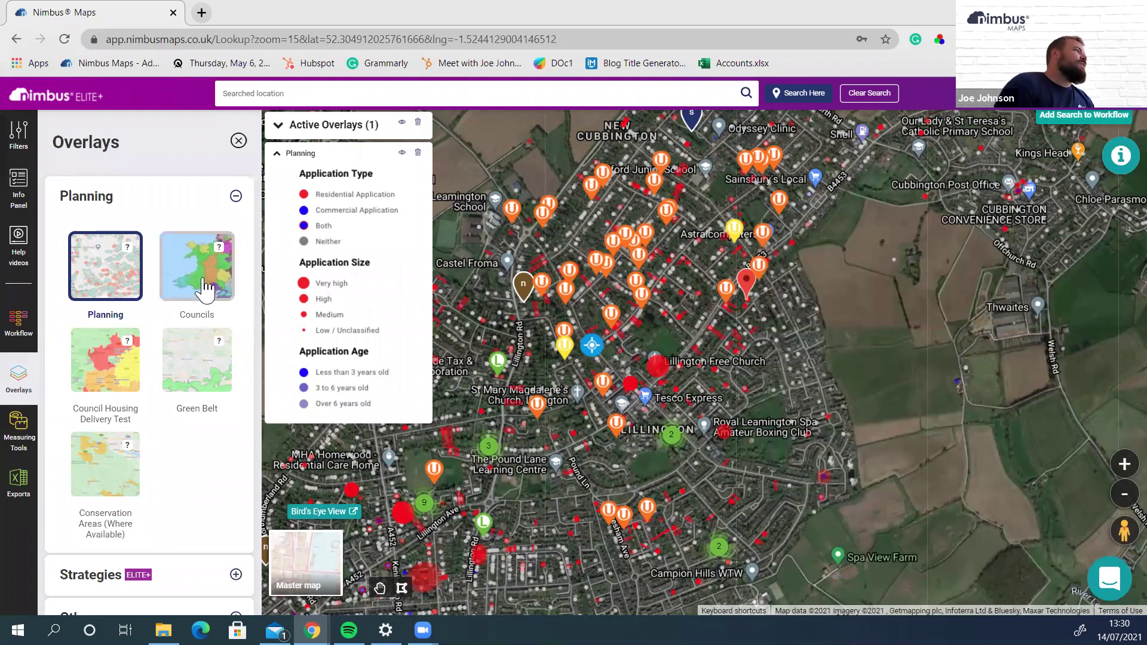
Try the Councils, Council Housing Delivery Test, Green Belt and Conservation Areas overlays, checking housing delivery figures
left_click(206, 288)
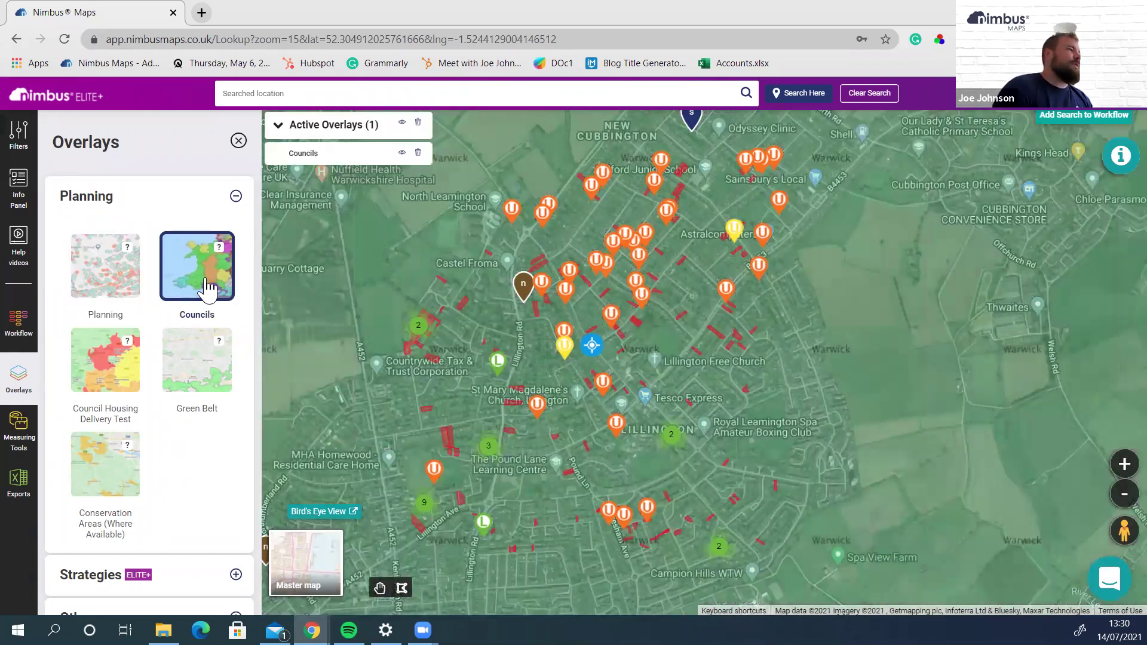
left_click(108, 381)
left_click(108, 381)
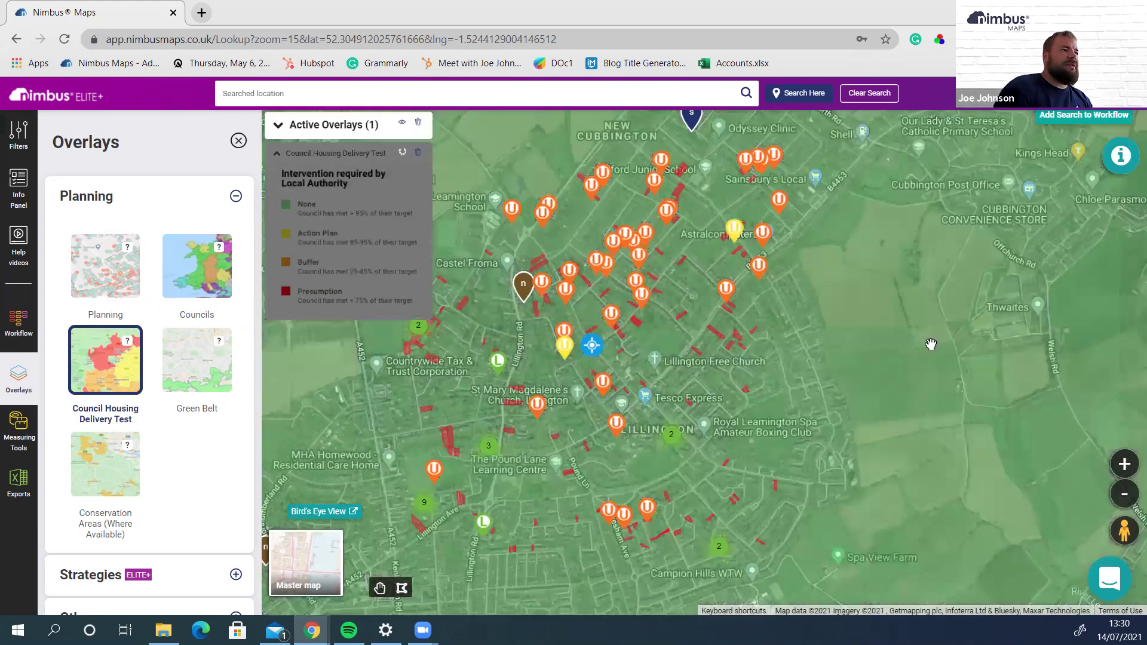
left_click(930, 343)
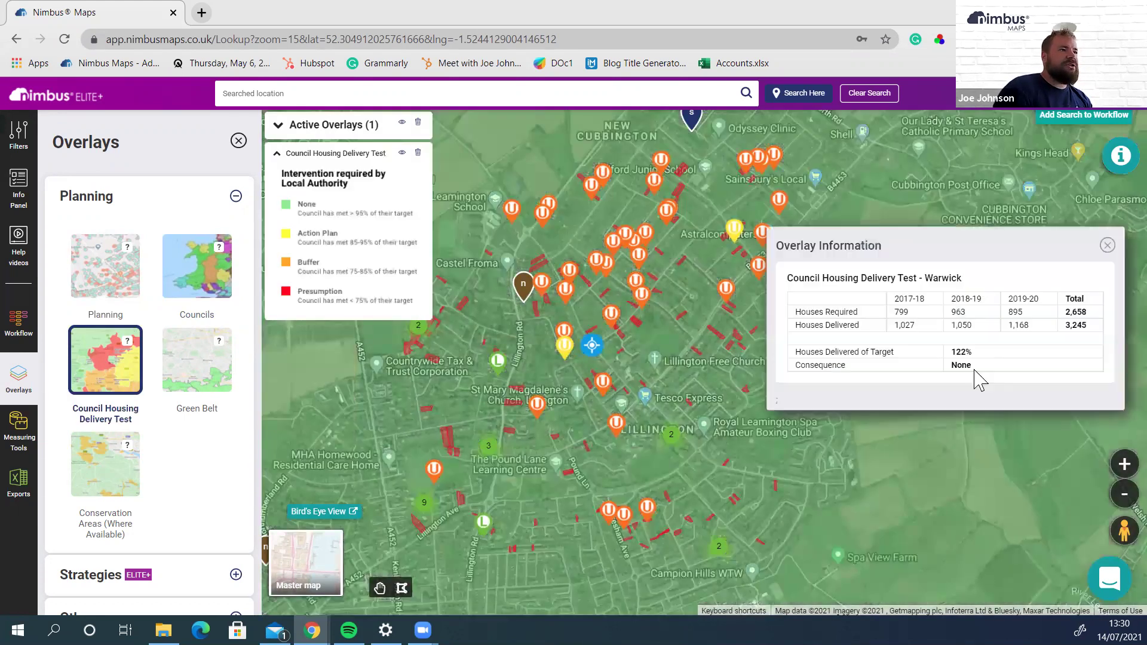
left_click(1108, 246)
left_click(135, 383)
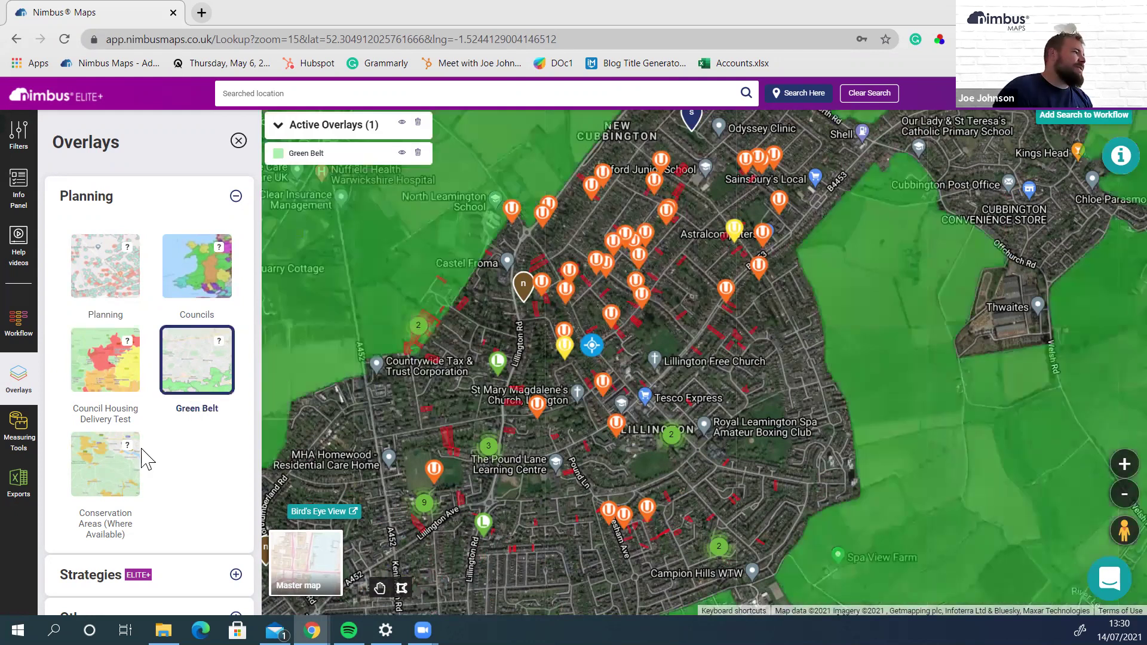
left_click(118, 490)
left_click(117, 490)
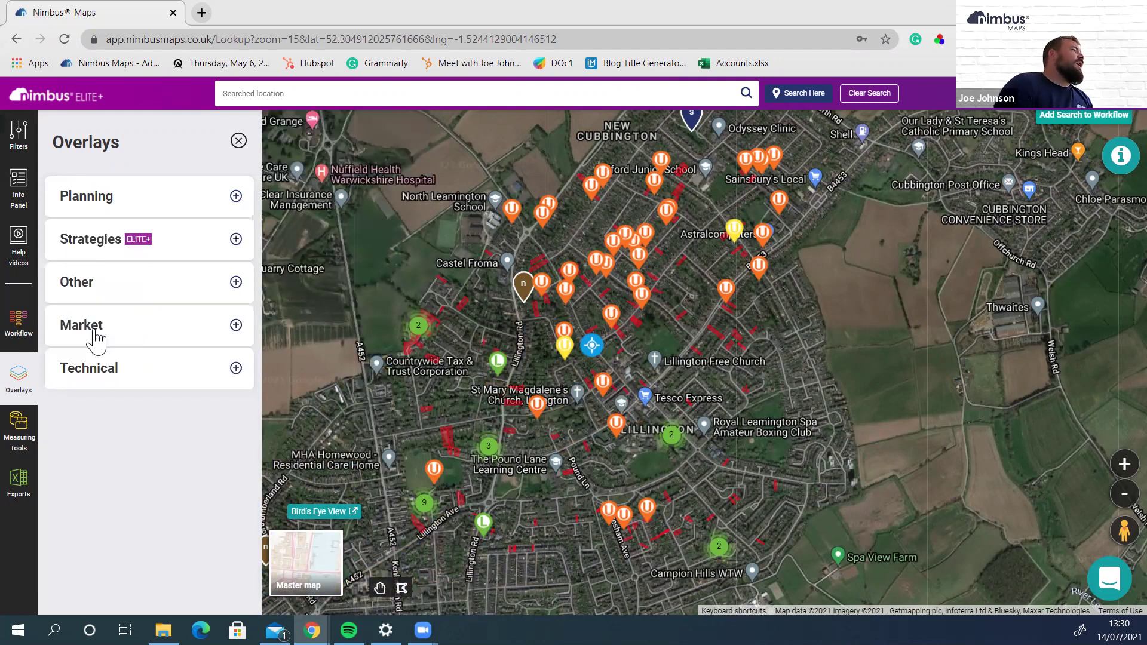
Show the Commercial Availability overlay over central Leamington Spa and inspect an available property
left_click(118, 323)
left_click(118, 322)
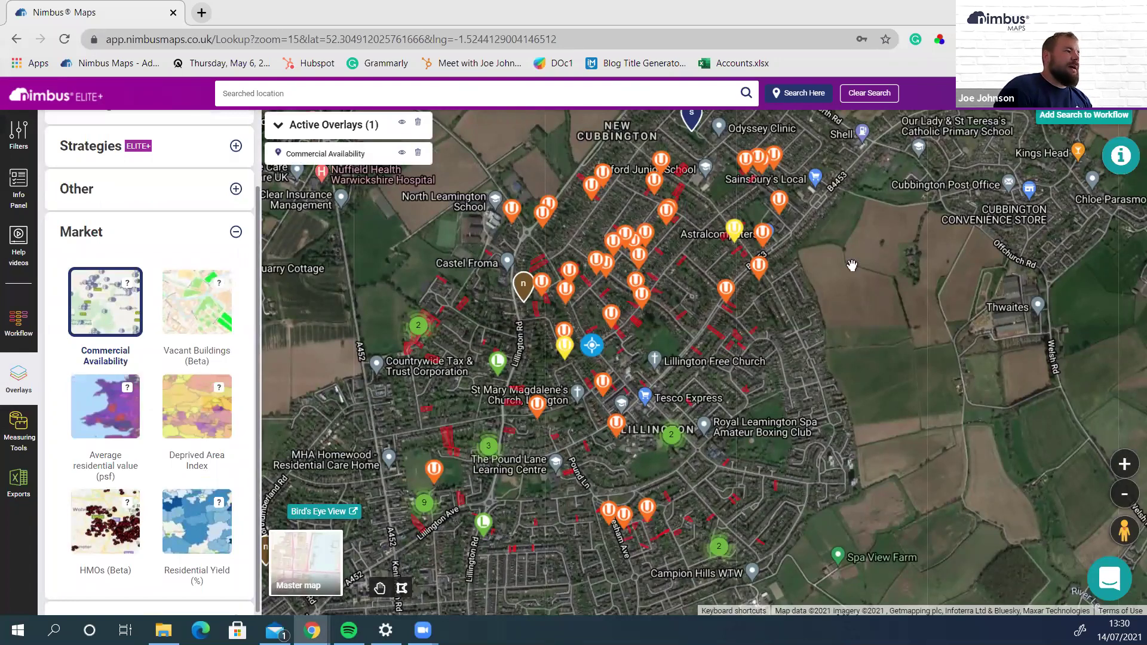
key("Left")
key("Down")
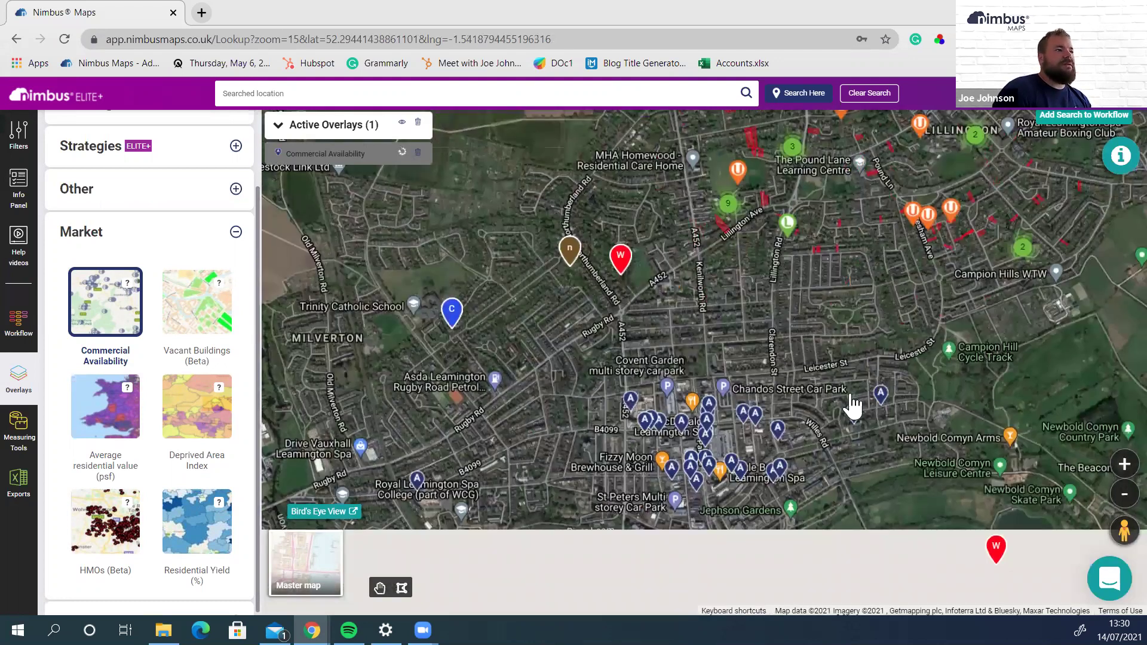
left_click(810, 306)
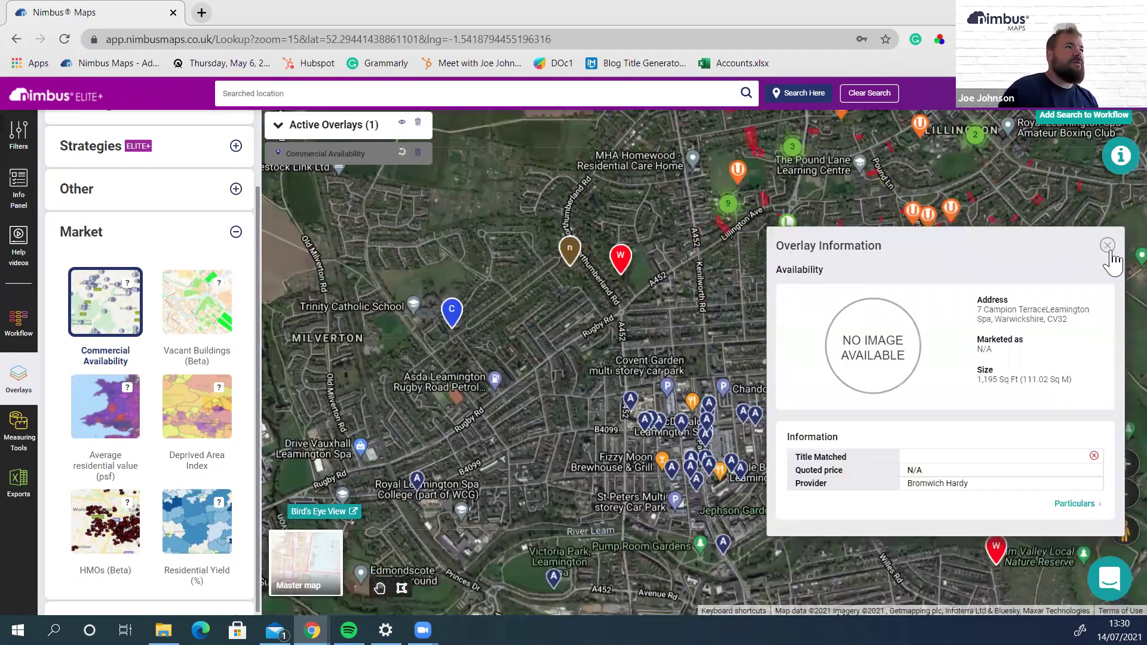
left_click(1107, 245)
Try the Vacant Buildings, Average residential value and Deprived Area Index overlays in turn
left_click(127, 329)
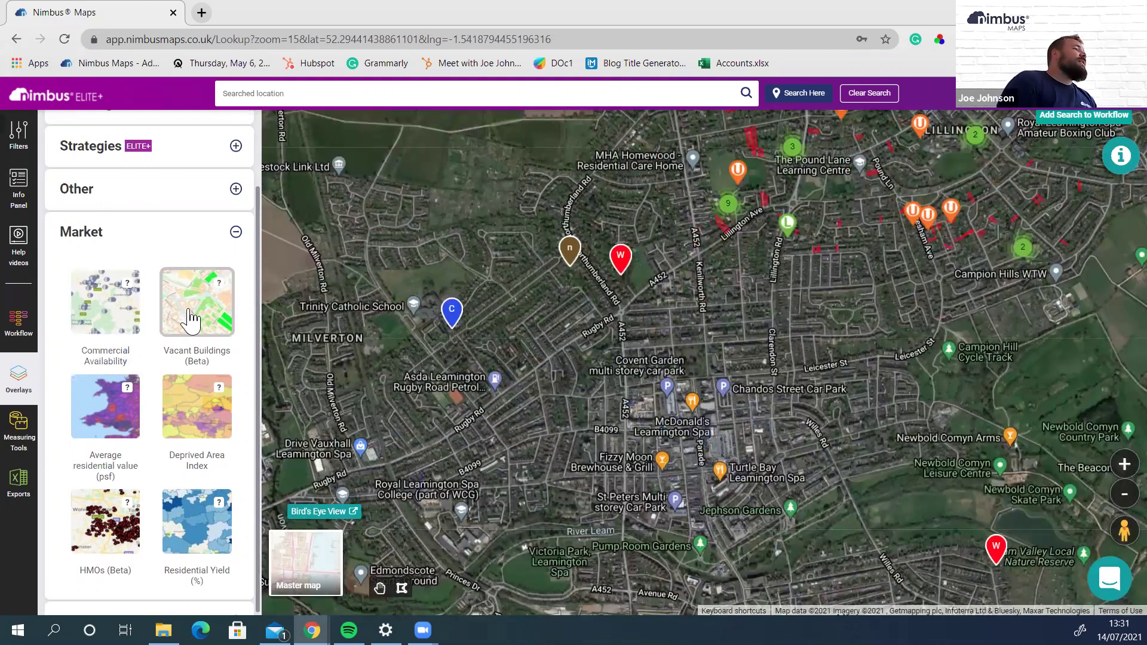
left_click(192, 319)
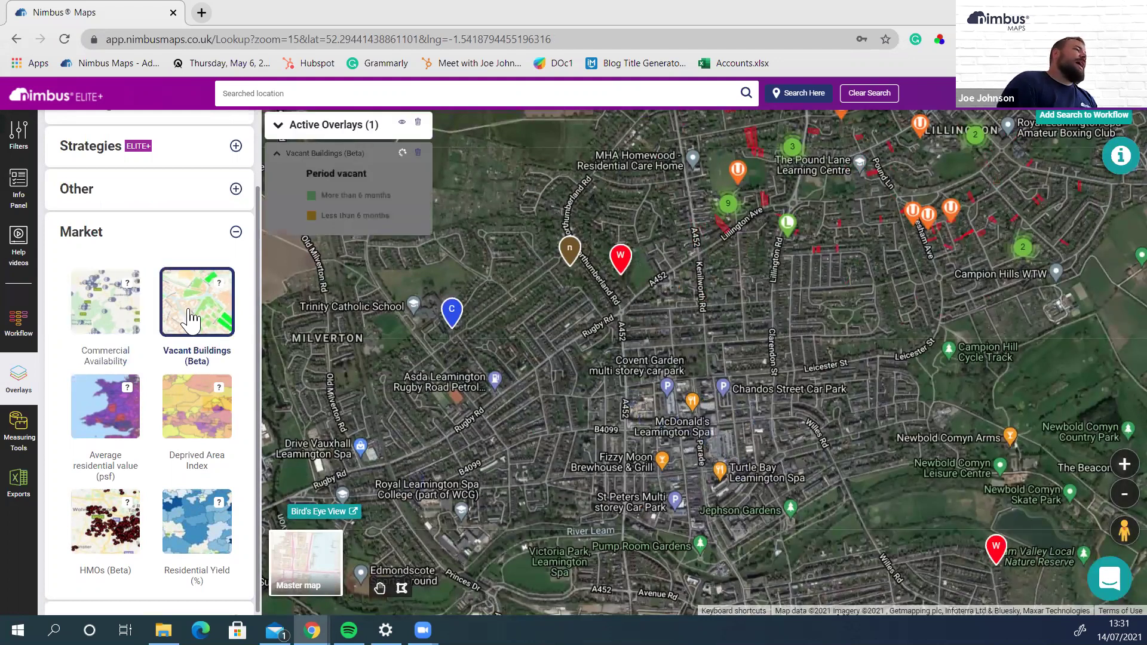
left_click(117, 422)
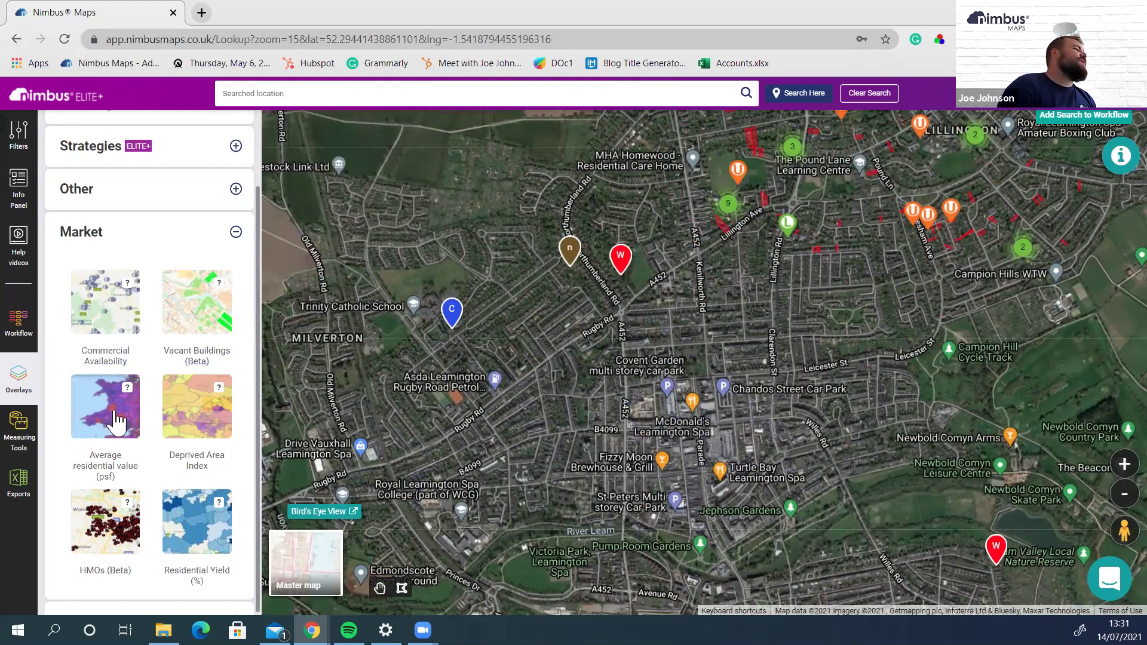
left_click(117, 421)
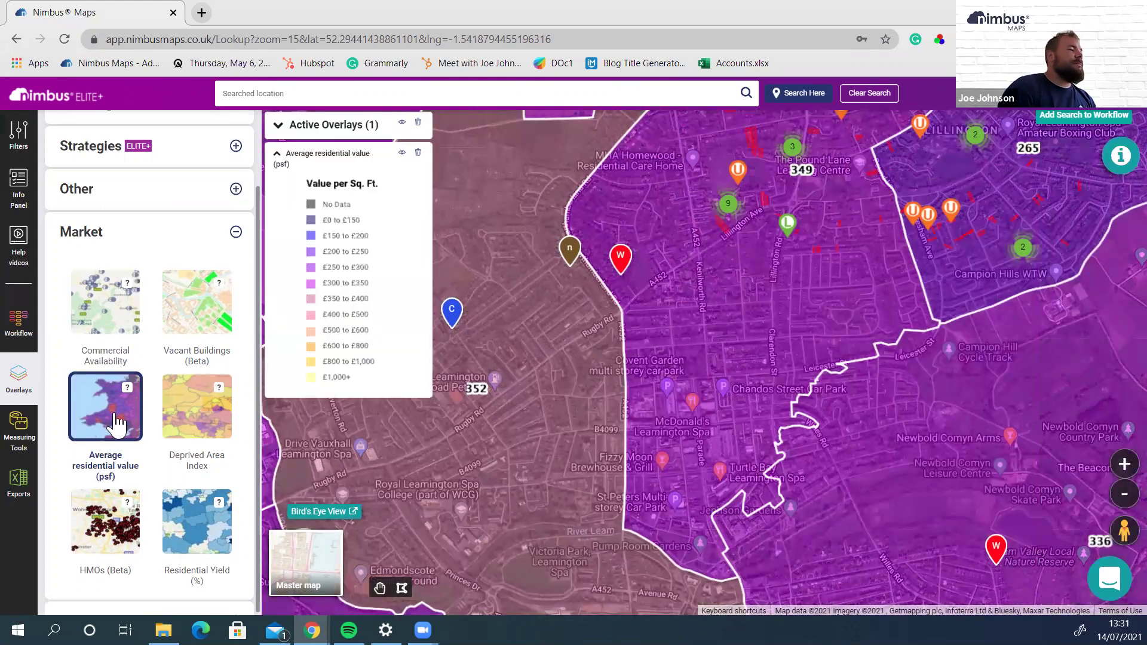
left_click(116, 421)
left_click(186, 429)
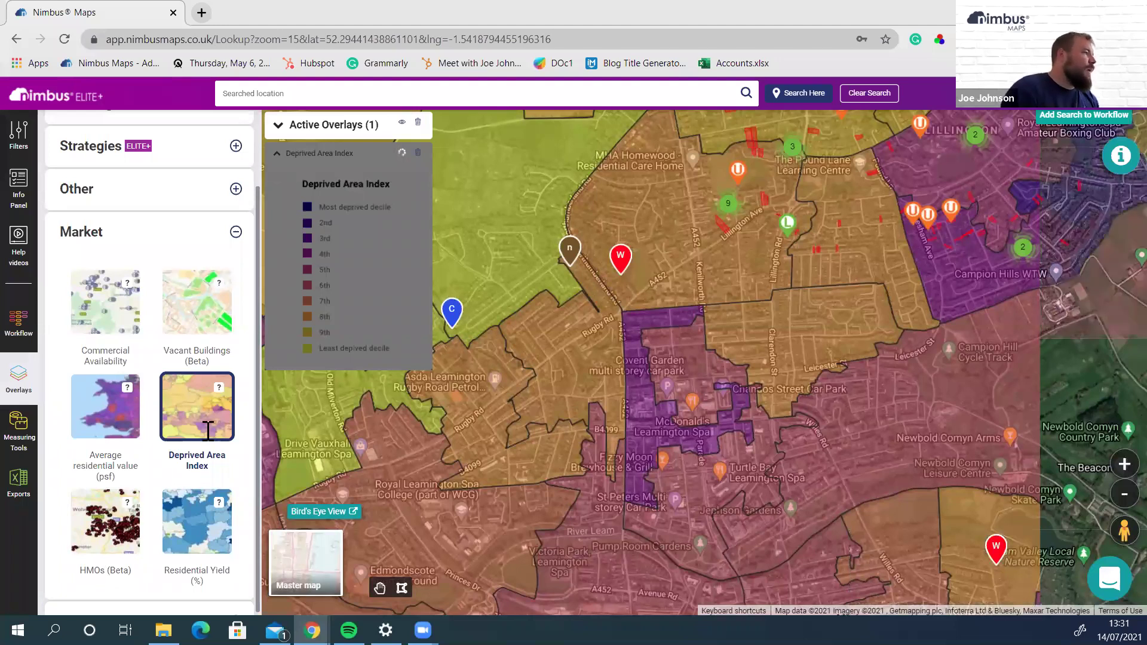
Try the HMOs overlay, then the Residential Yield (%) overlay, checking yields at a map spot
left_click(110, 522)
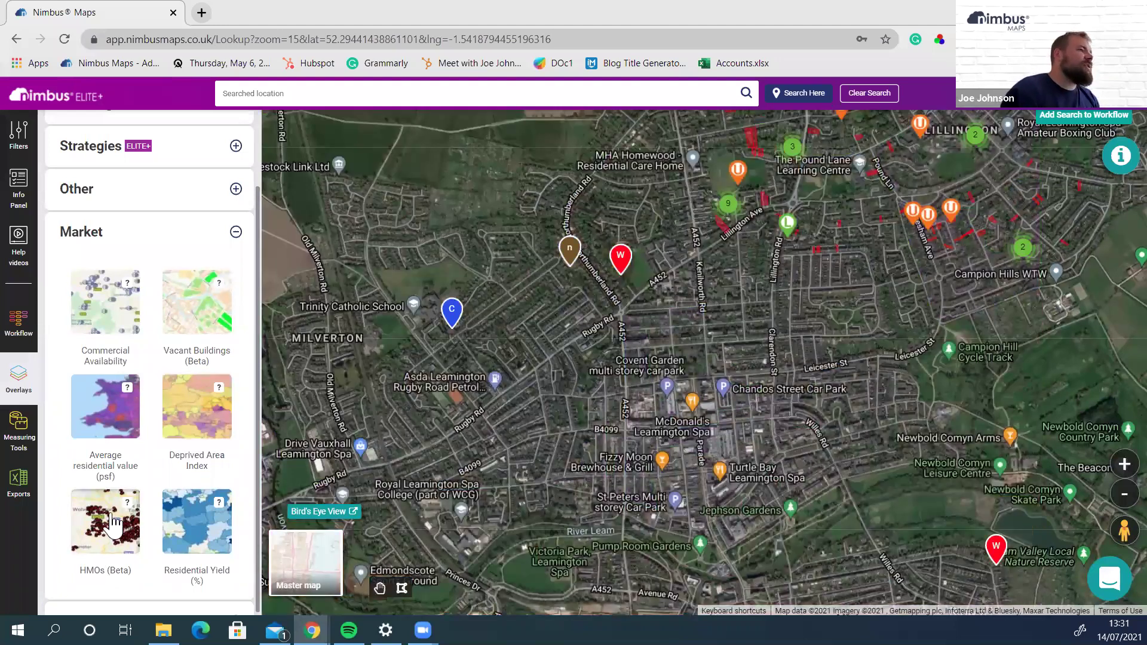
left_click(113, 525)
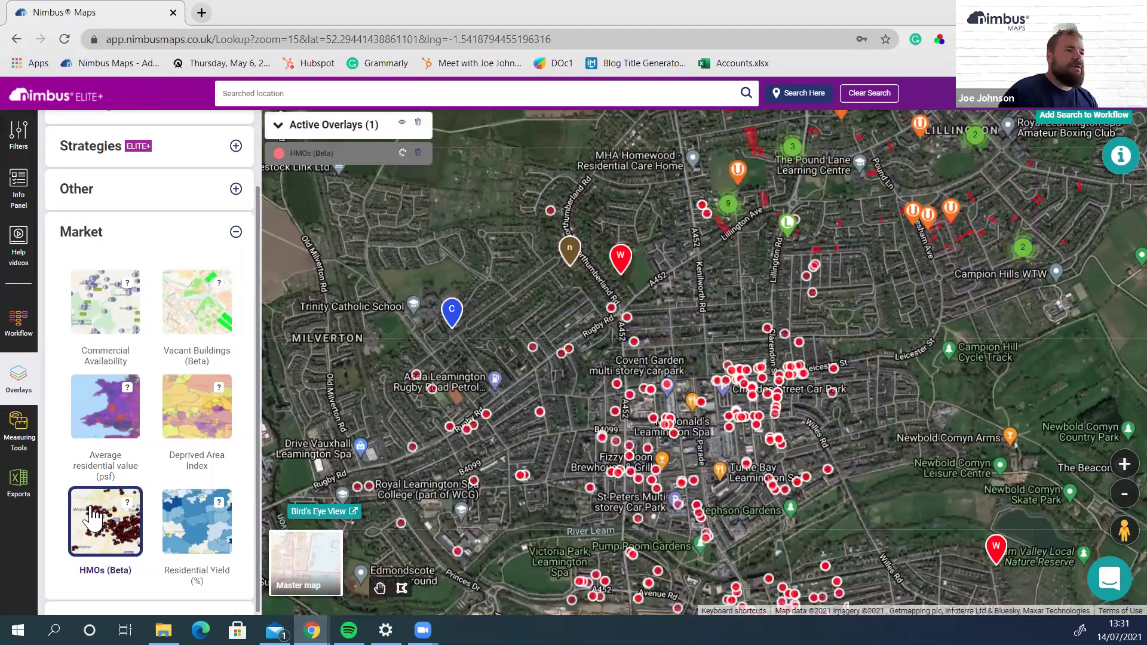
left_click(121, 527)
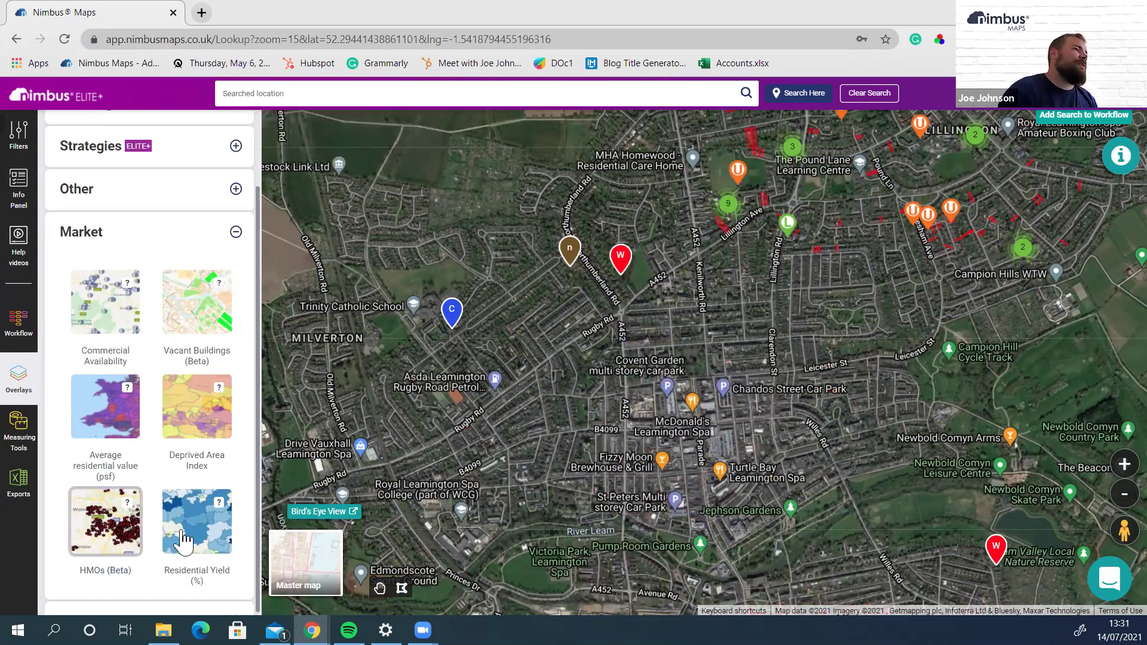
left_click(183, 541)
left_click(739, 376)
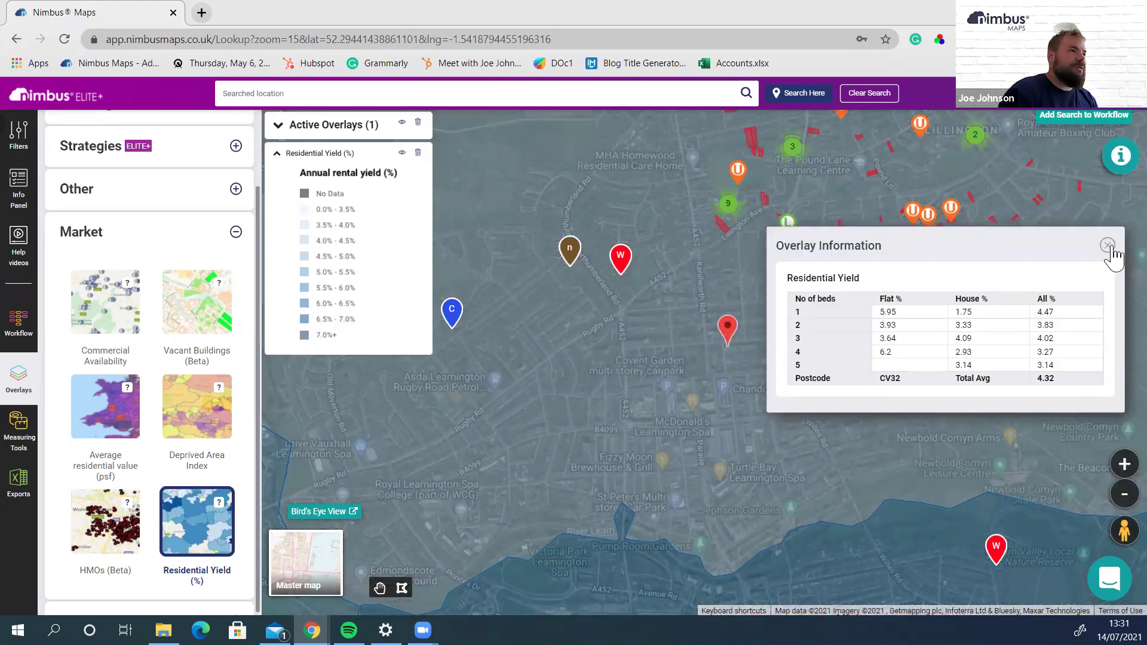
left_click(230, 529)
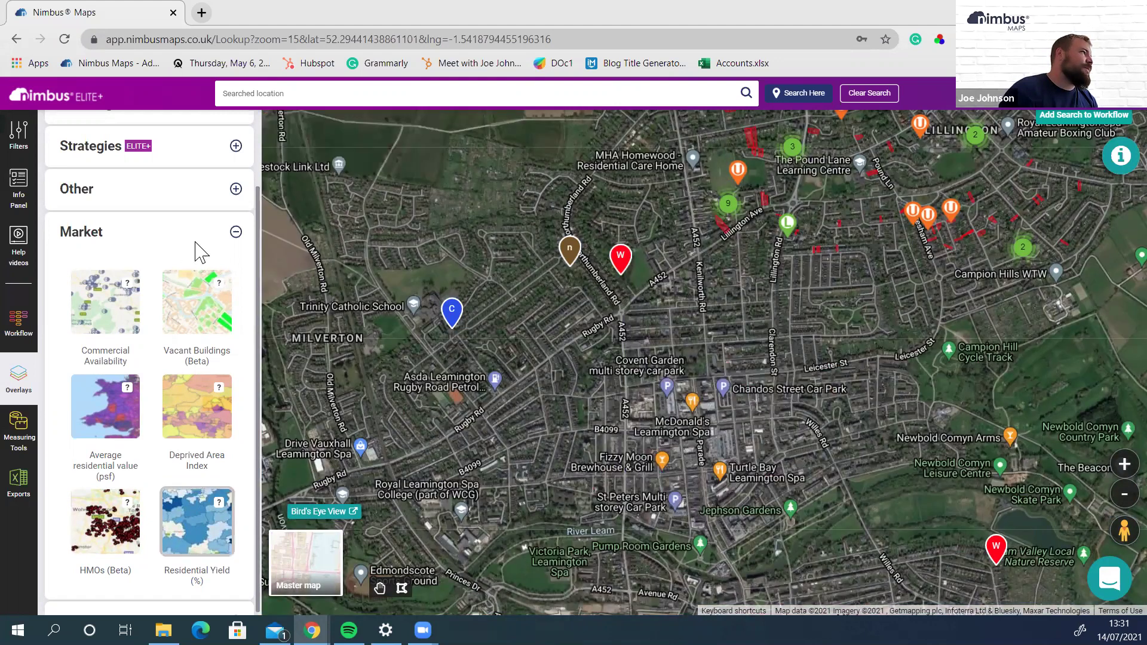
Switch from Market to the Technical overlays and turn on the Flood Map
left_click(236, 231)
left_click(113, 282)
left_click(114, 332)
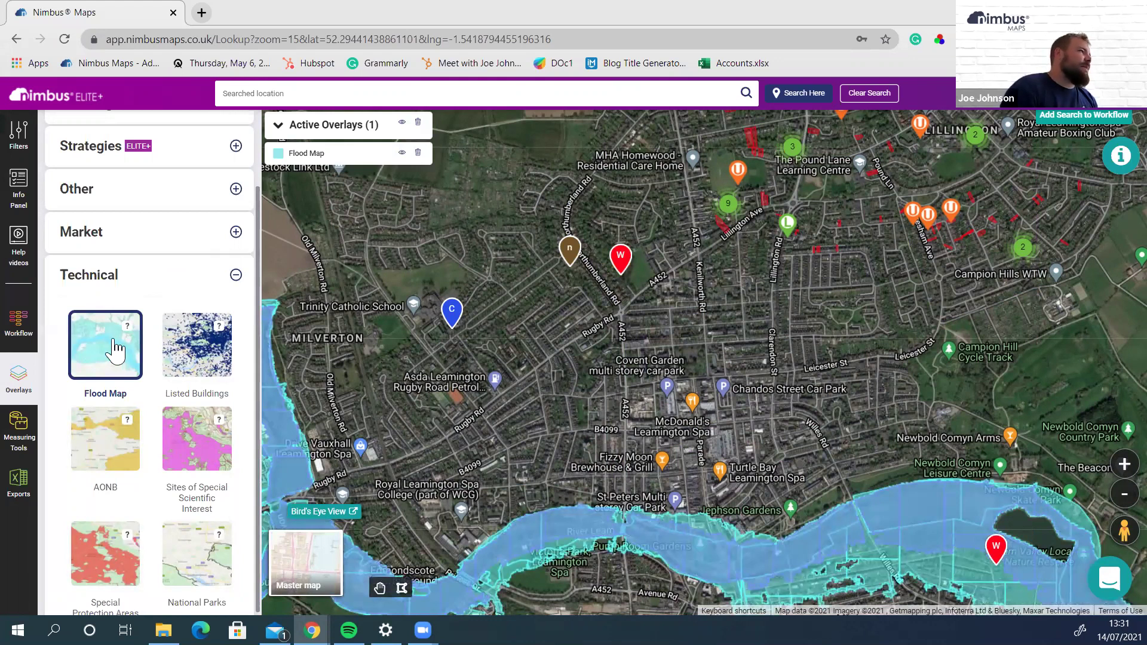
Cycle through the Listed Buildings, AONB, SSSI and Special Protection Areas overlays
left_click(196, 350)
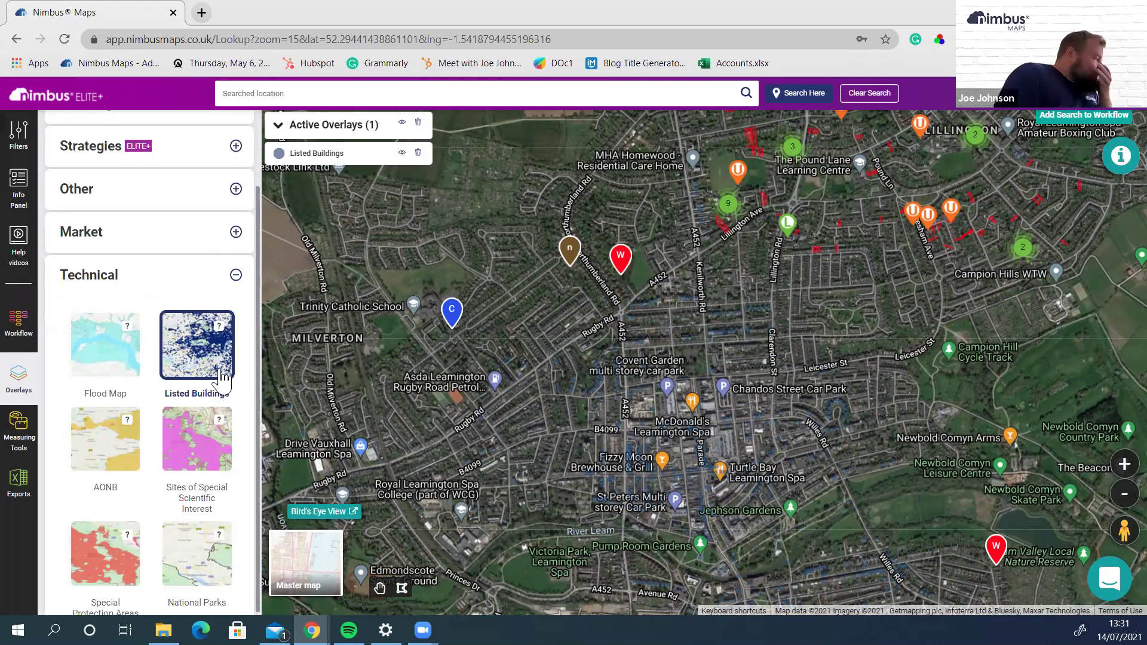
left_click(116, 425)
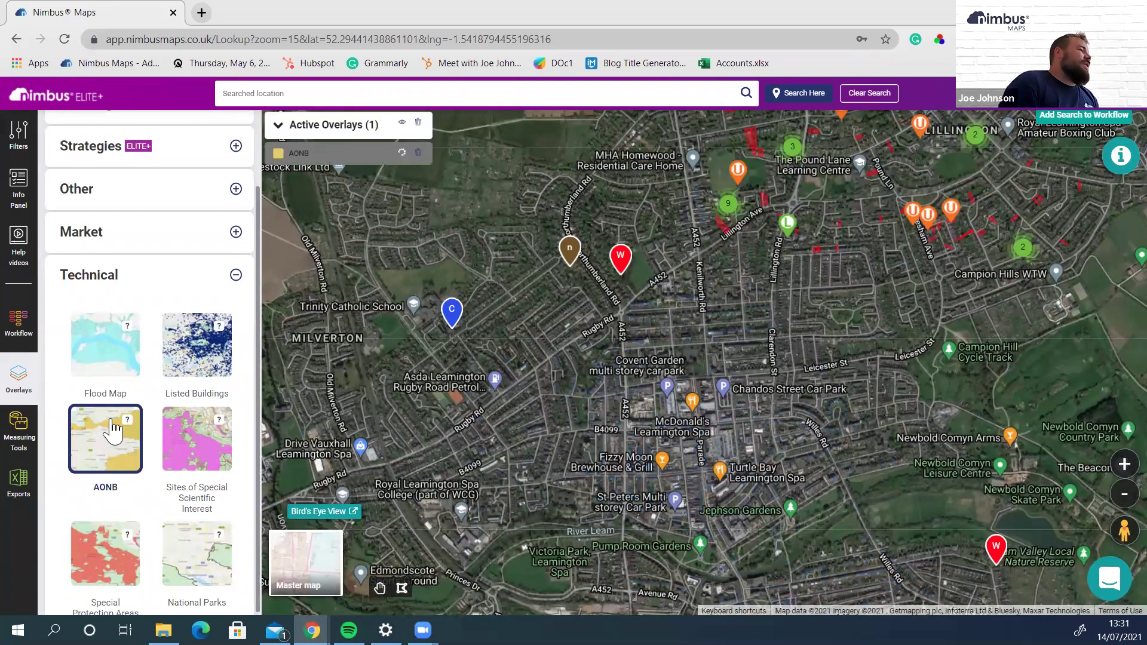
left_click(114, 430)
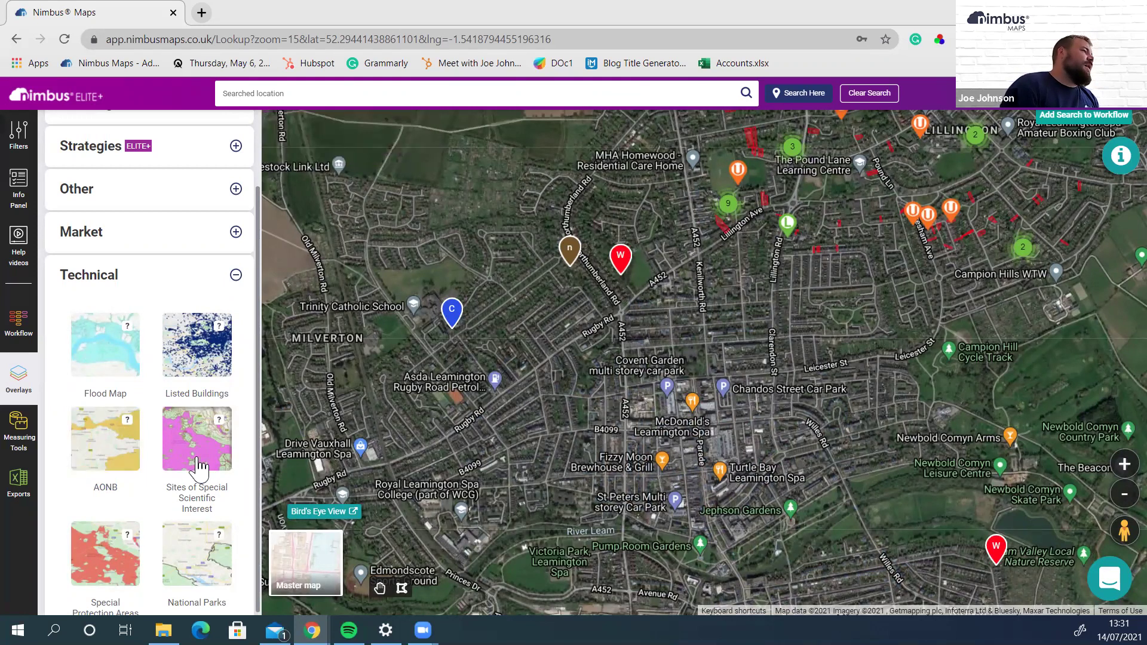
left_click(197, 465)
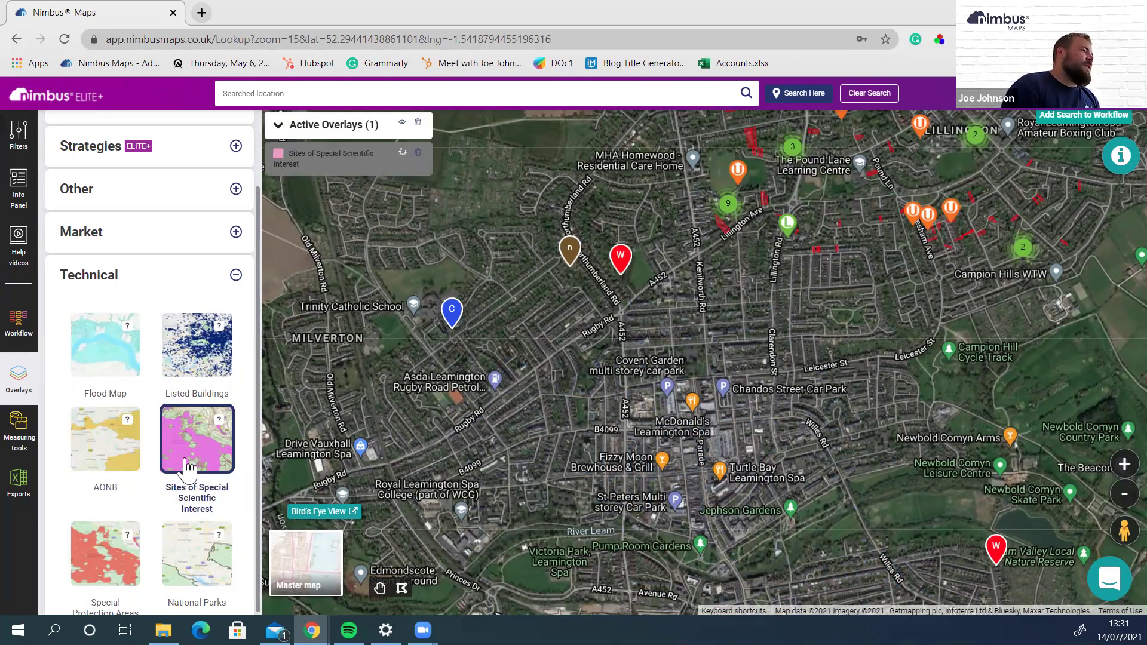
left_click(117, 560)
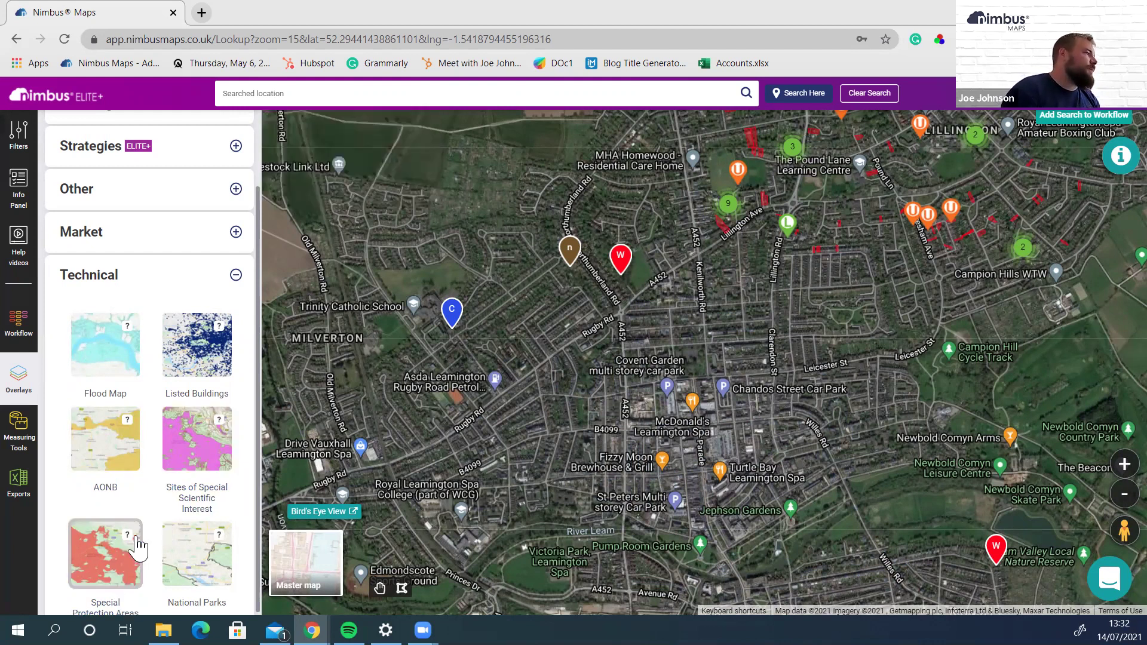
Zoom the map out and switch on the Traffic overlay
scroll(197, 484, "down", 3)
scroll(165, 394, "down", 2)
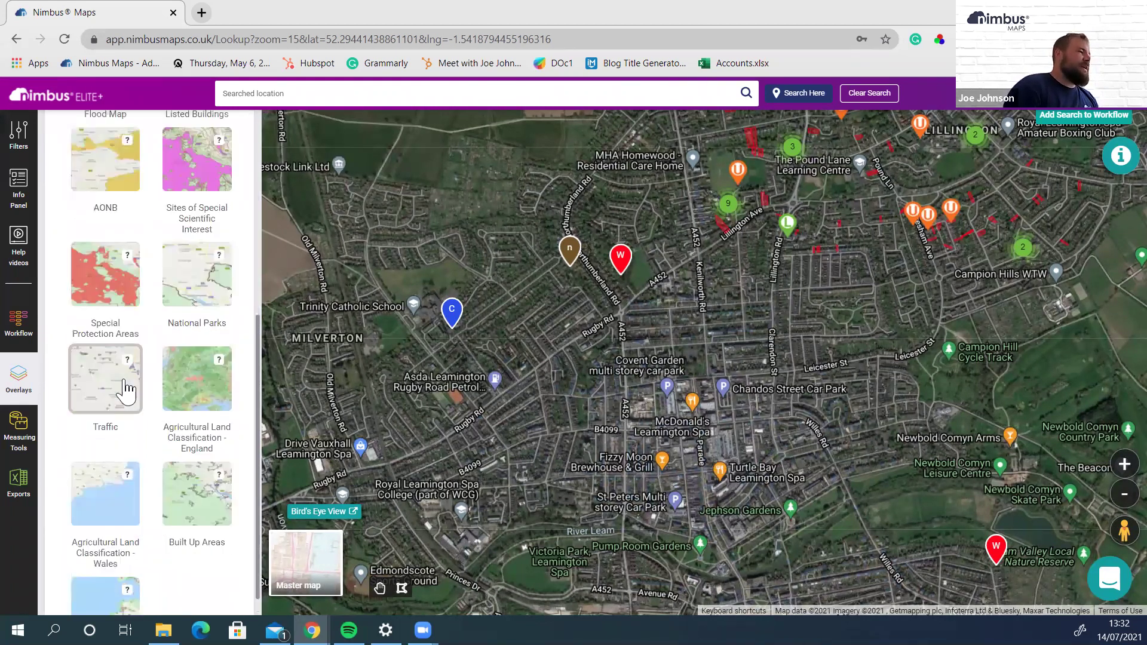
left_click(118, 389)
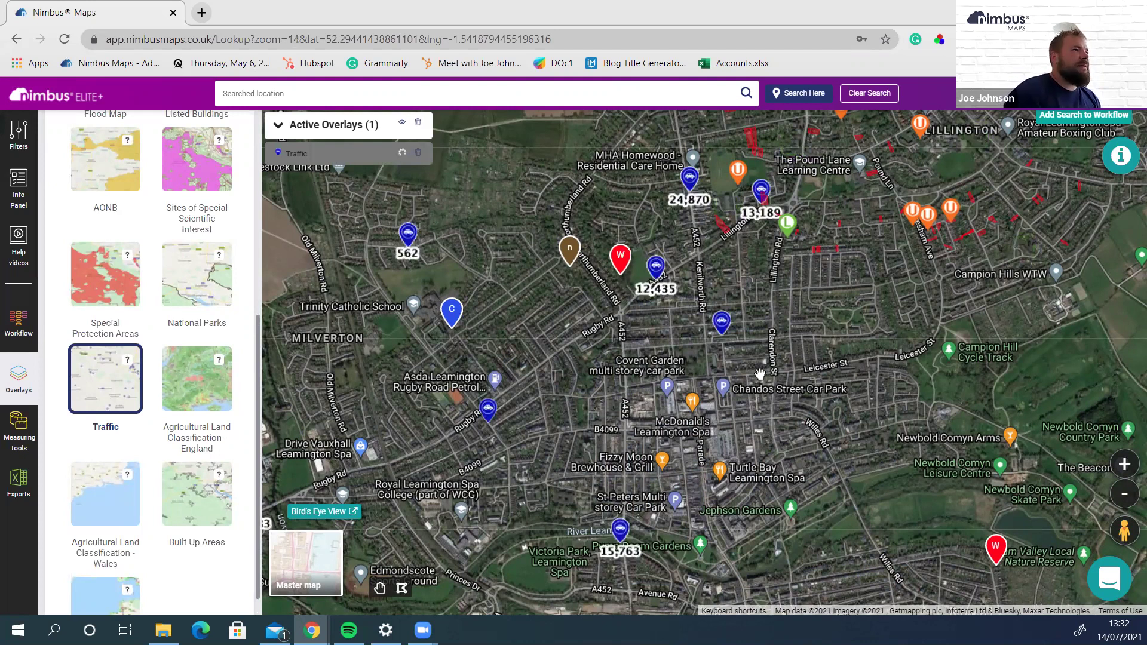
Turn the Traffic overlay off again and bring up the Workflow board of site stages
scroll(657, 418, "down", 1)
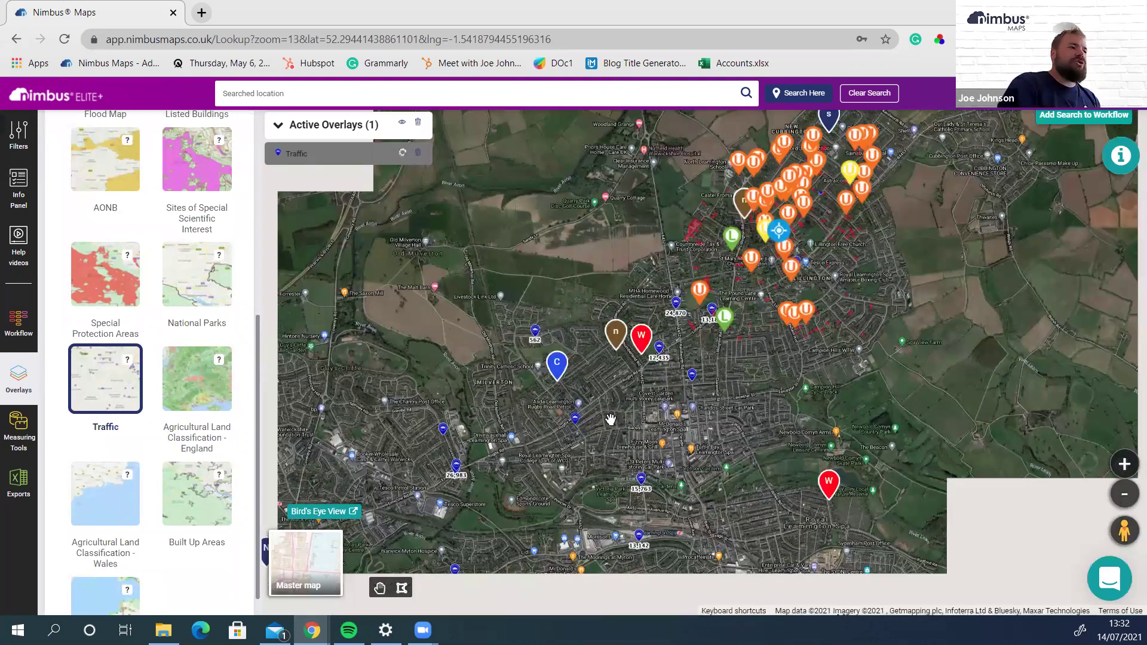
scroll(610, 420, "down", 1)
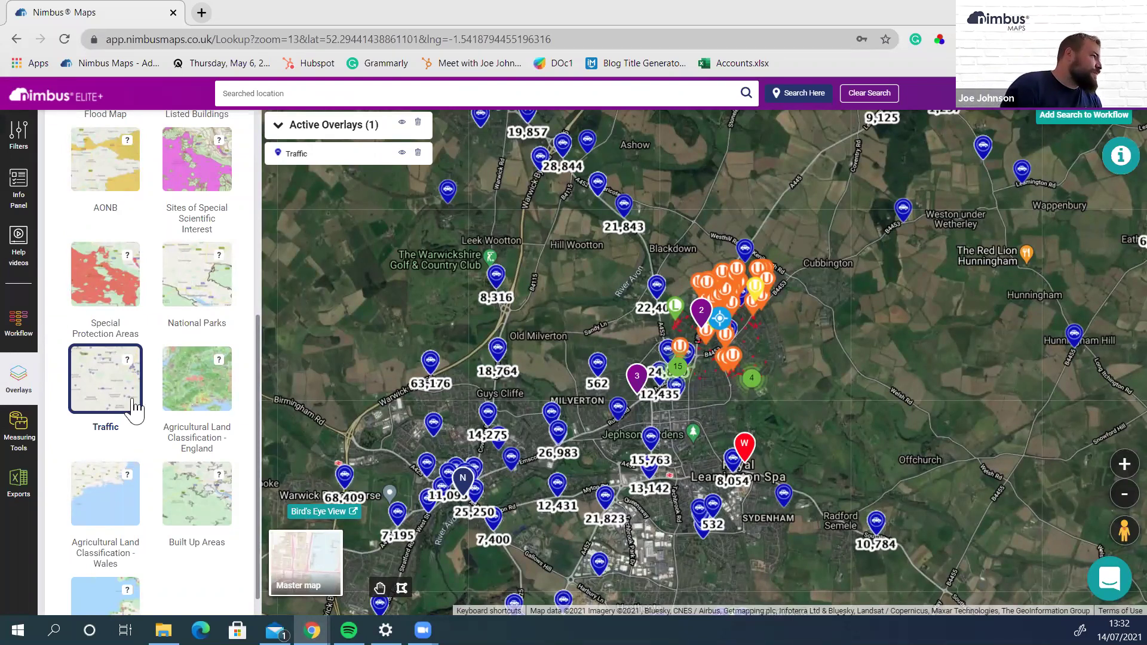
left_click(113, 385)
left_click(19, 323)
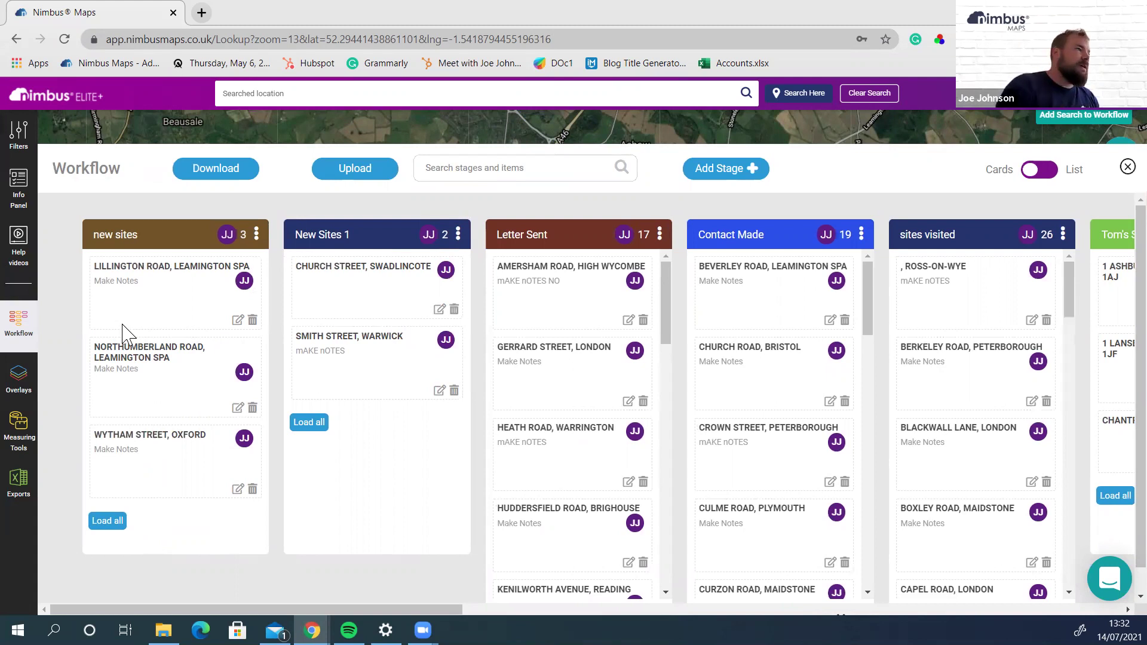
Begin a new workflow stage labelled 'NAME'
left_click(737, 176)
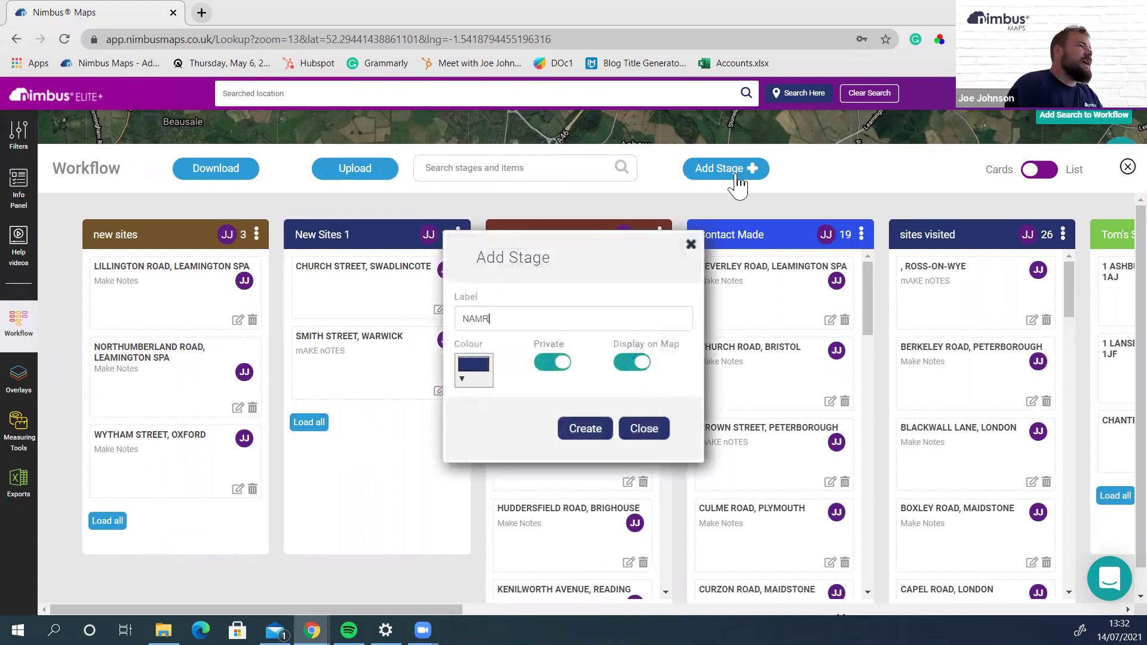
type("NAMR")
key("BackSpace")
type("E")
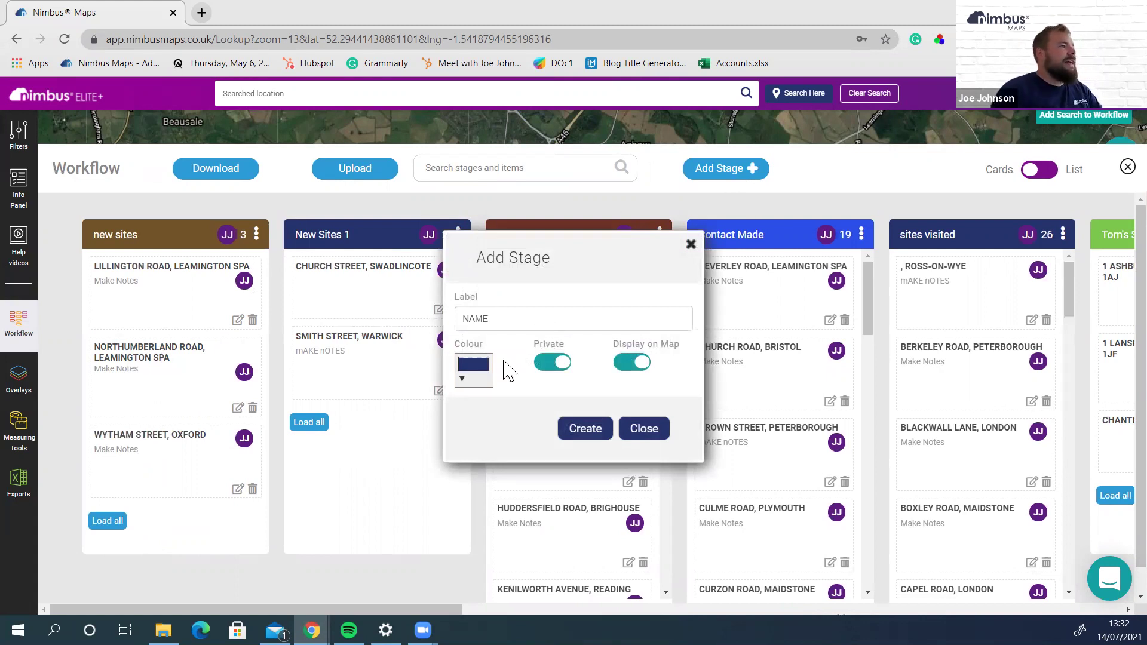
Try a brown stage colour, discard the new stage, and move Lillington Road into sites visited
left_click(485, 376)
left_click(581, 404)
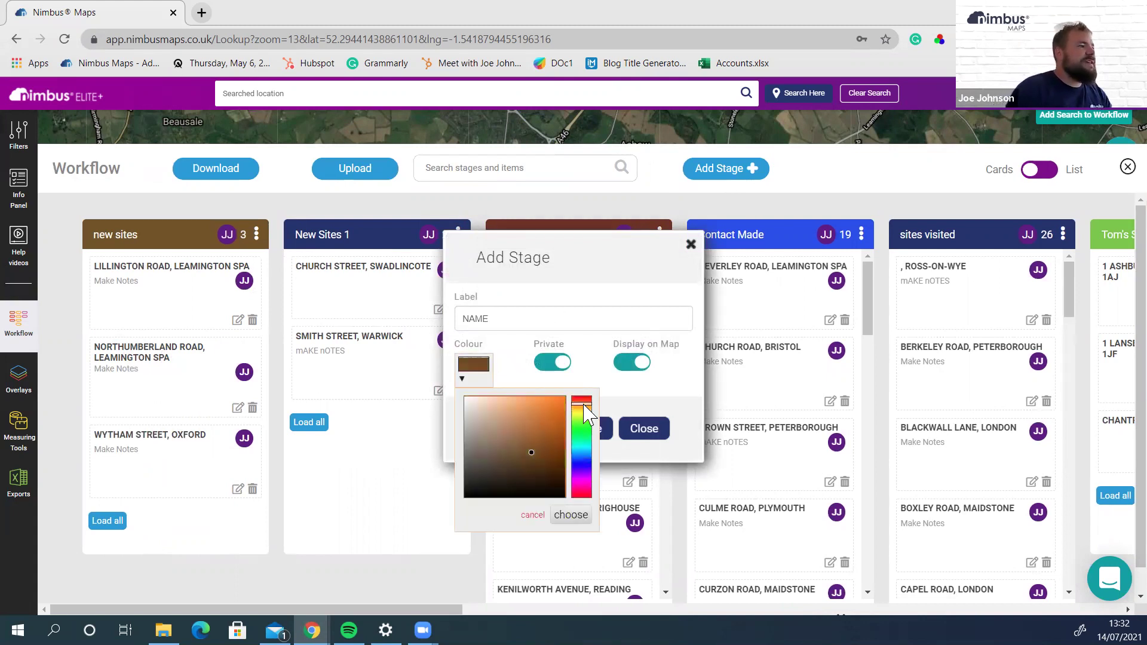
left_click(533, 516)
left_click(643, 428)
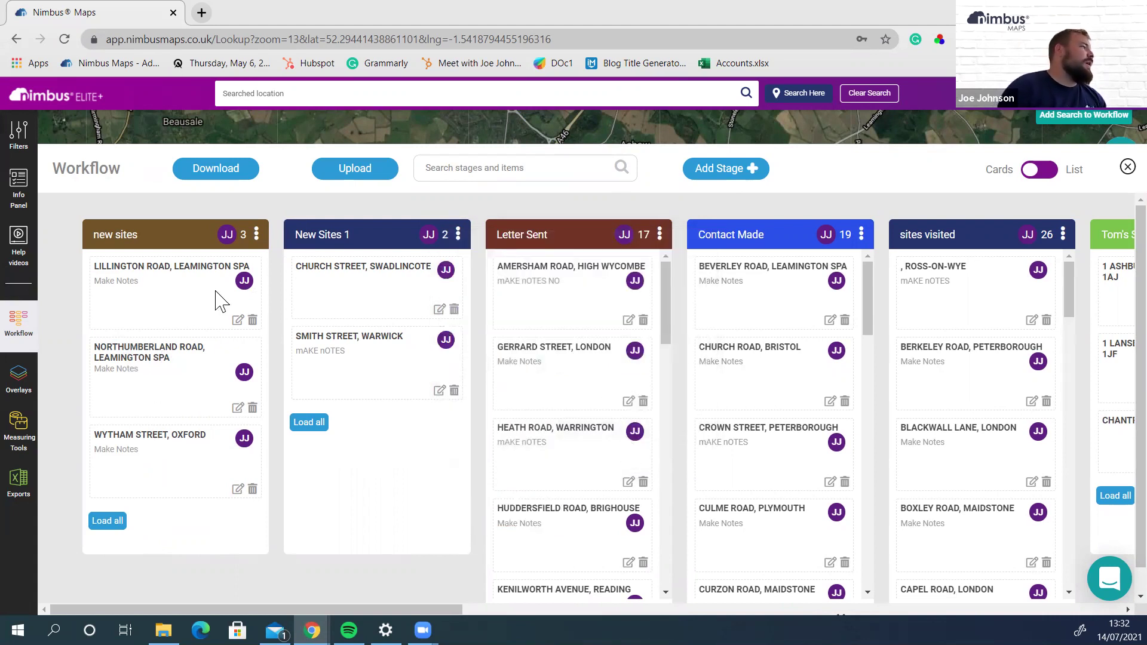
left_click_drag(214, 285, 961, 298)
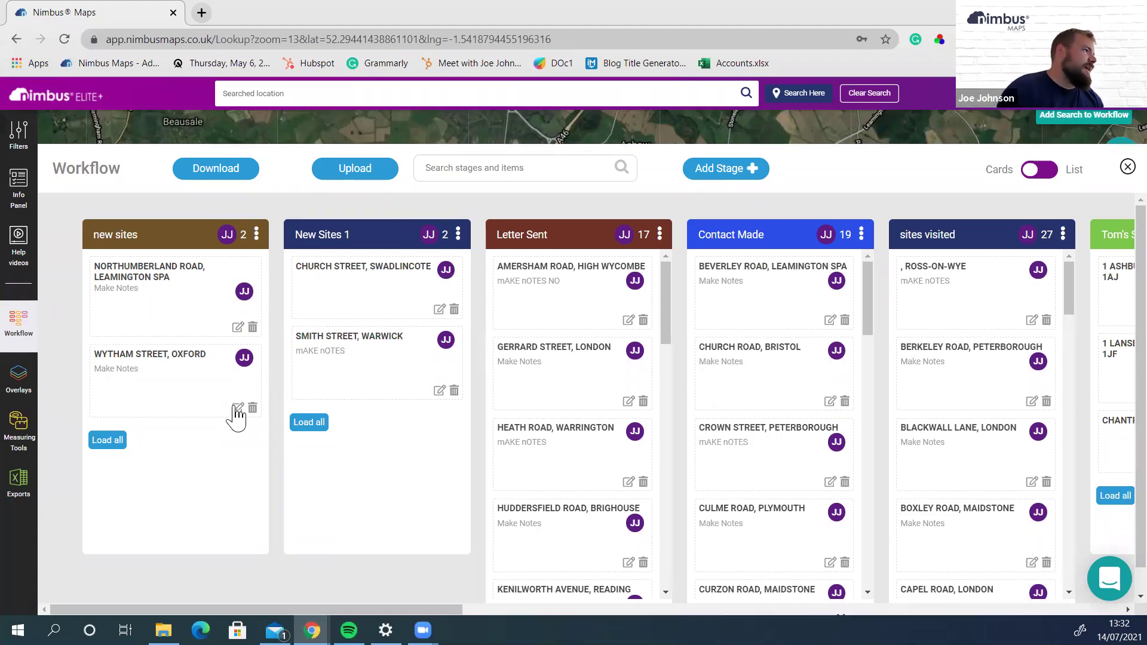
View the Wytham Street site's details without saving, then load all new sites
left_click(238, 408)
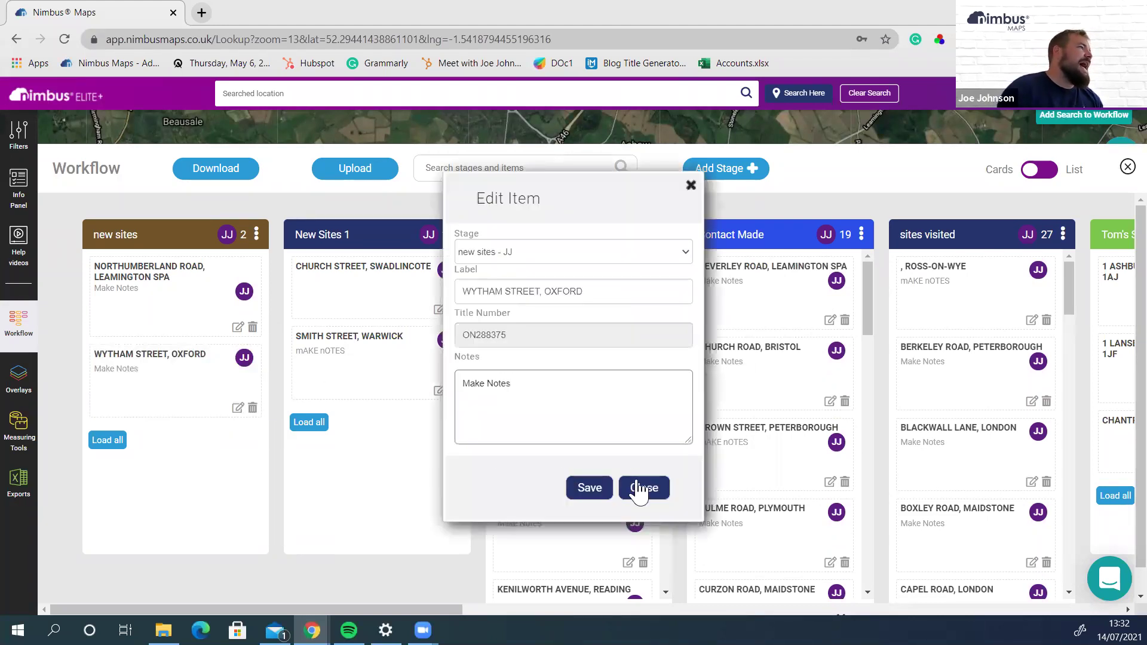
left_click(639, 489)
left_click(115, 442)
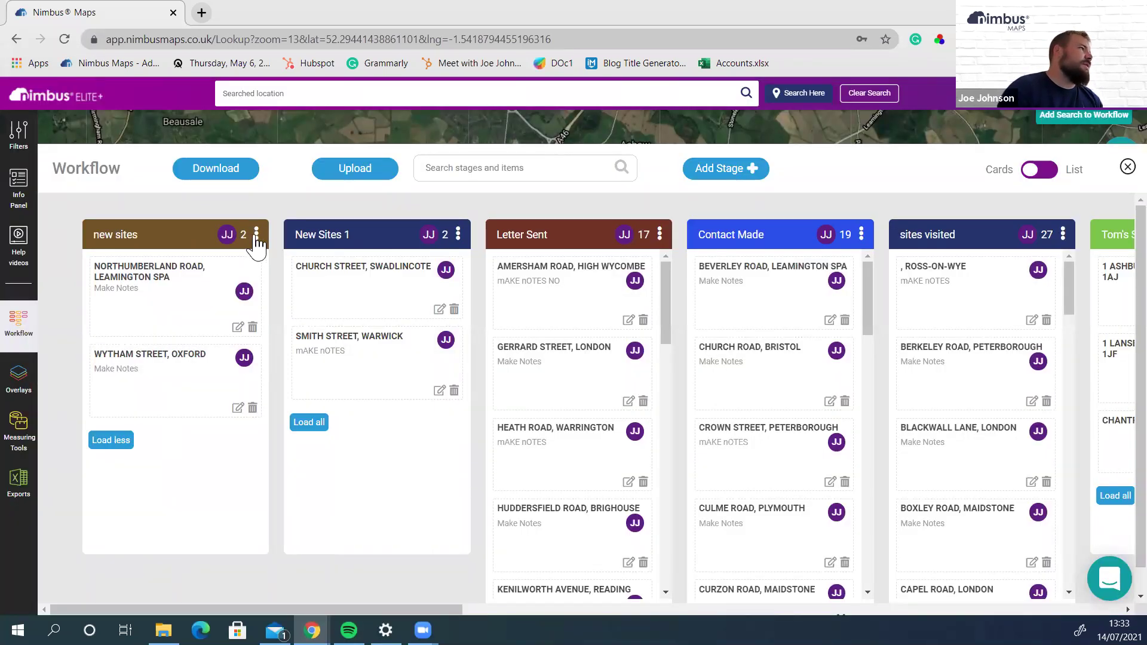
Use the new sites stage's bulk actions to drop WK290458 from the basket, then close the Workflow board
left_click(255, 236)
left_click(469, 411)
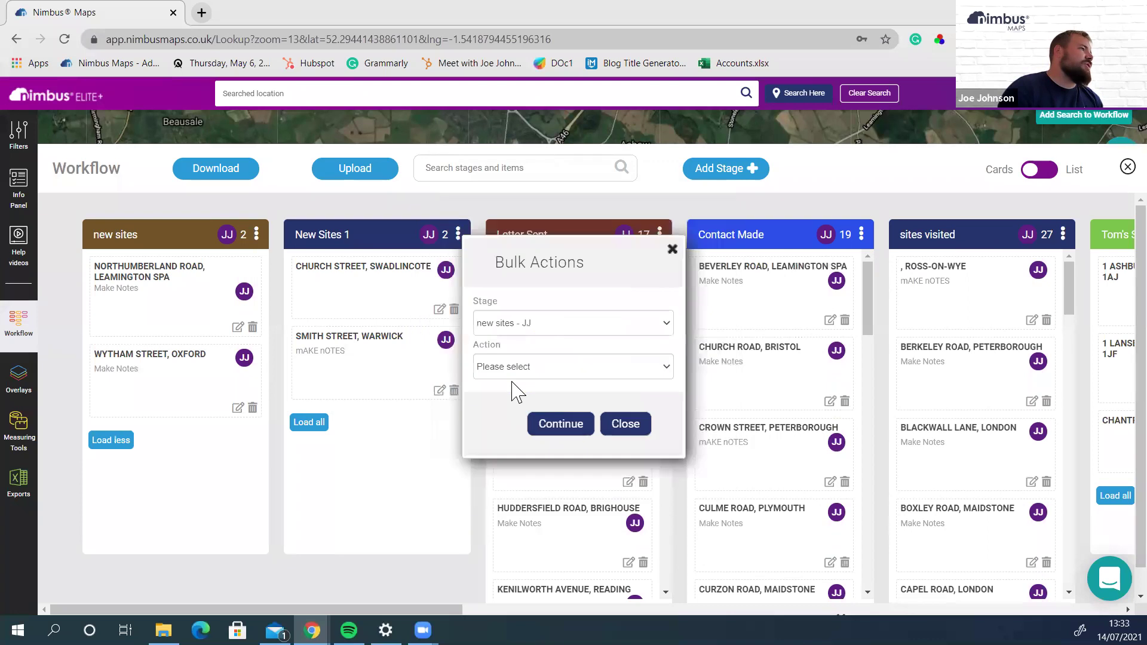
left_click(550, 426)
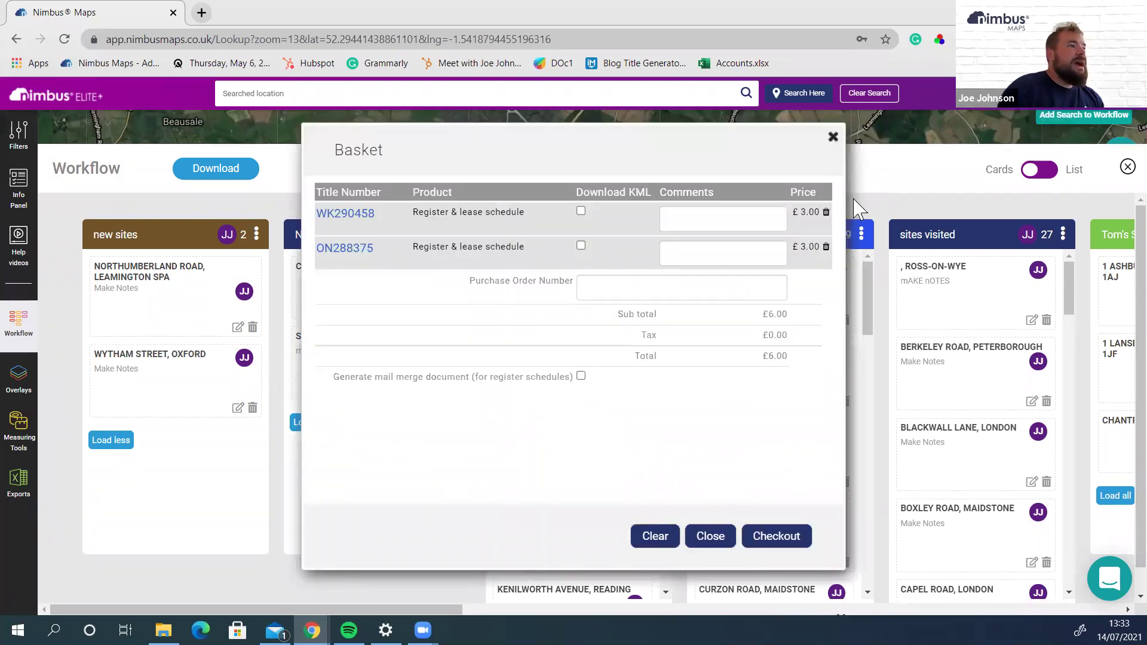
left_click(826, 212)
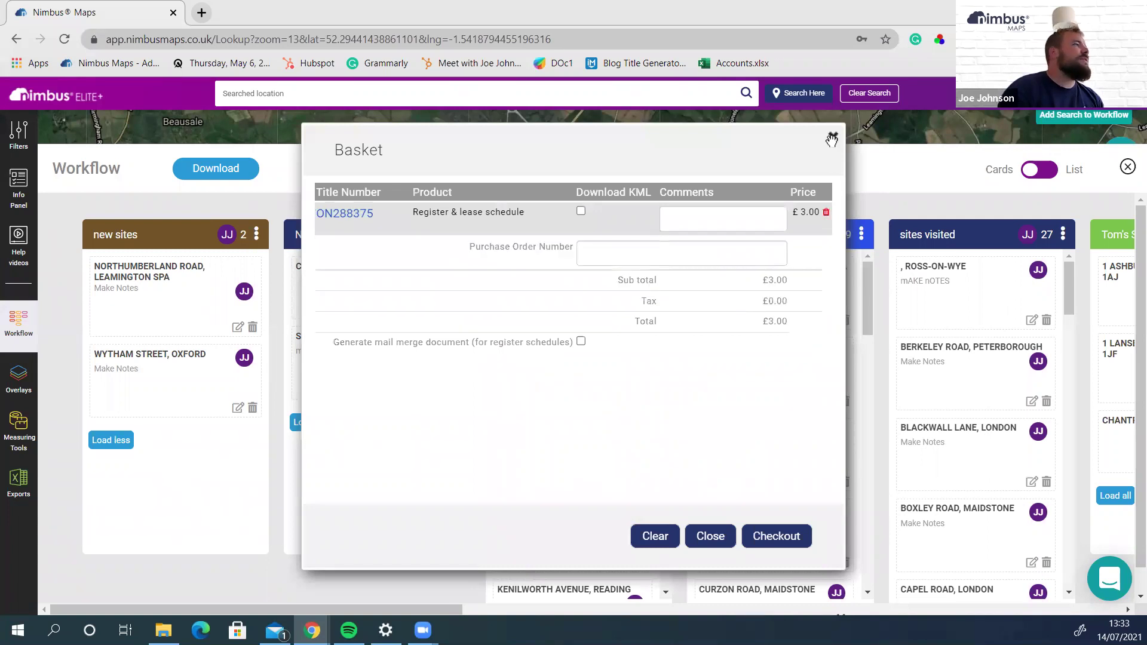
left_click(831, 139)
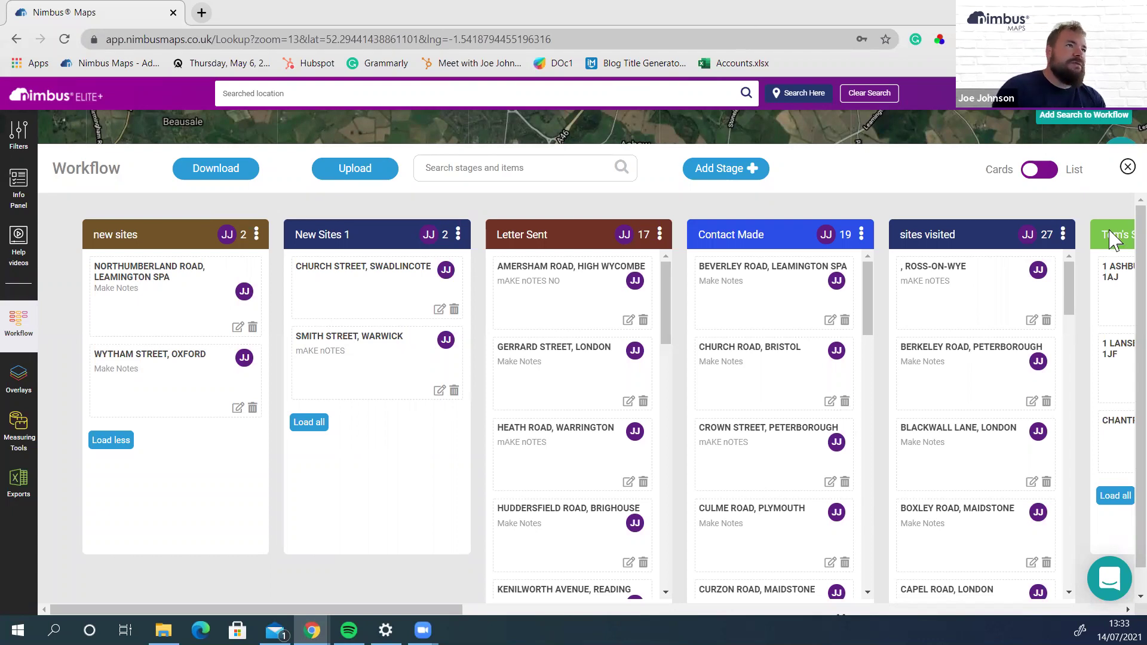
left_click(1126, 166)
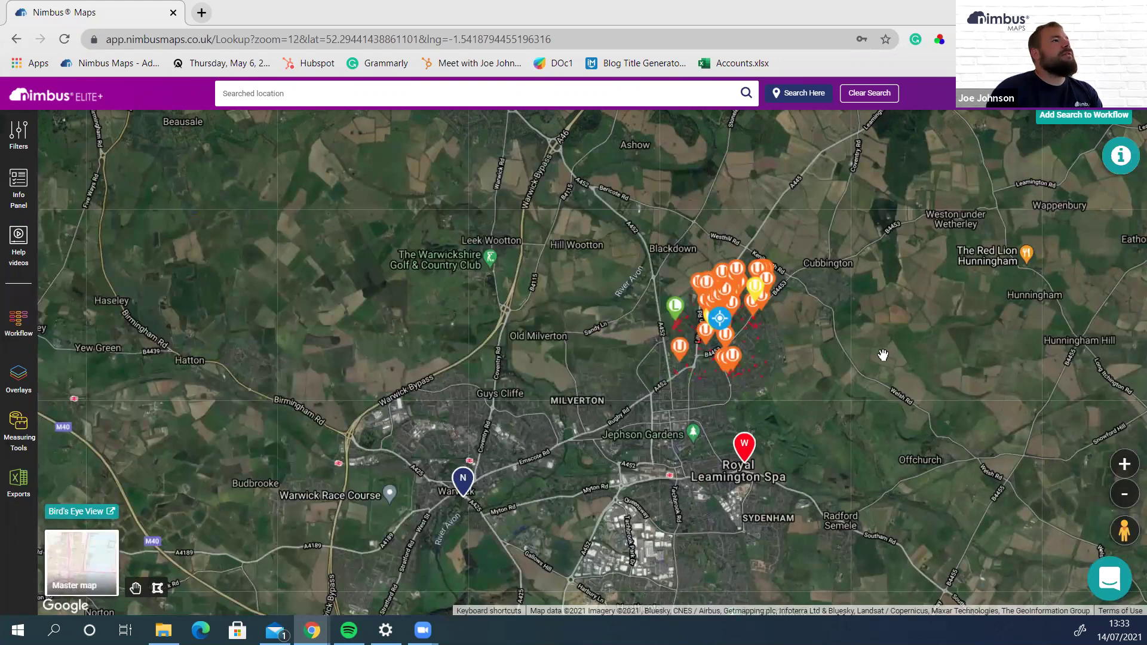
Zoom out over the region and open site L, showing its freehold 0.262-acre title details
scroll(881, 356, "down", 1)
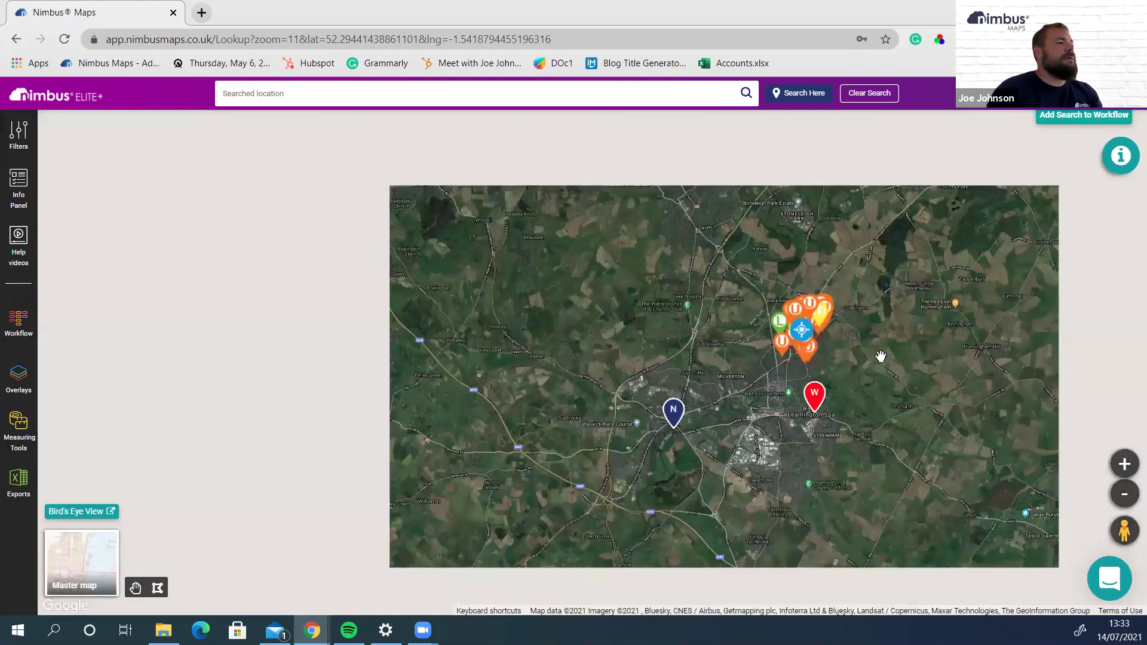
scroll(881, 356, "down", 1)
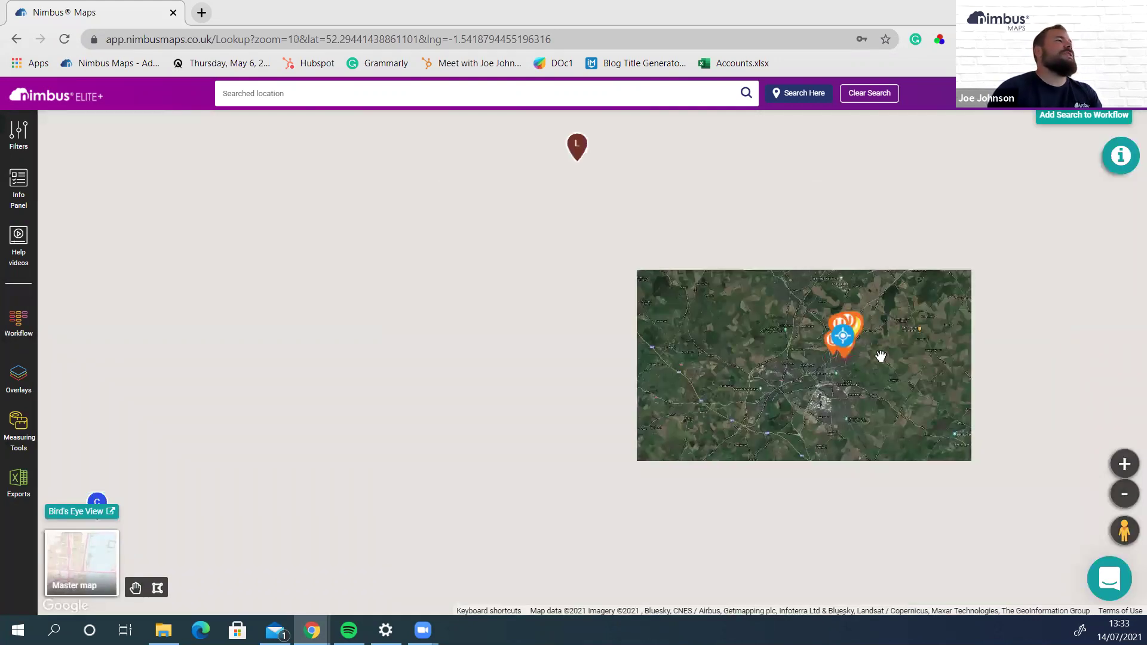
scroll(880, 357, "down", 1)
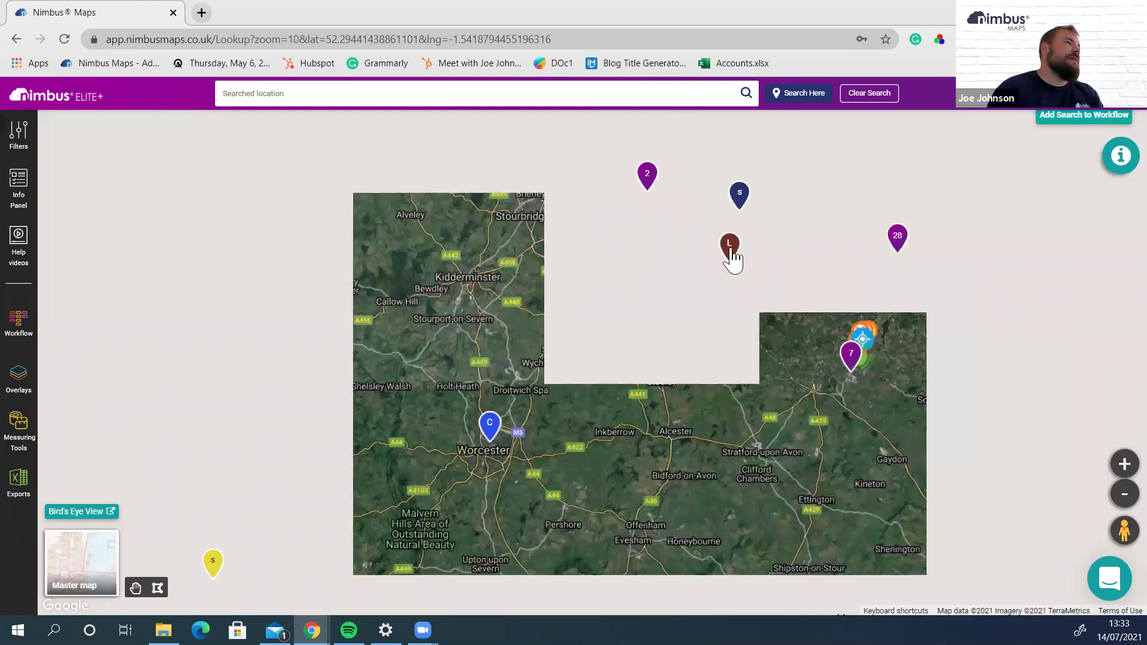
left_click(729, 250)
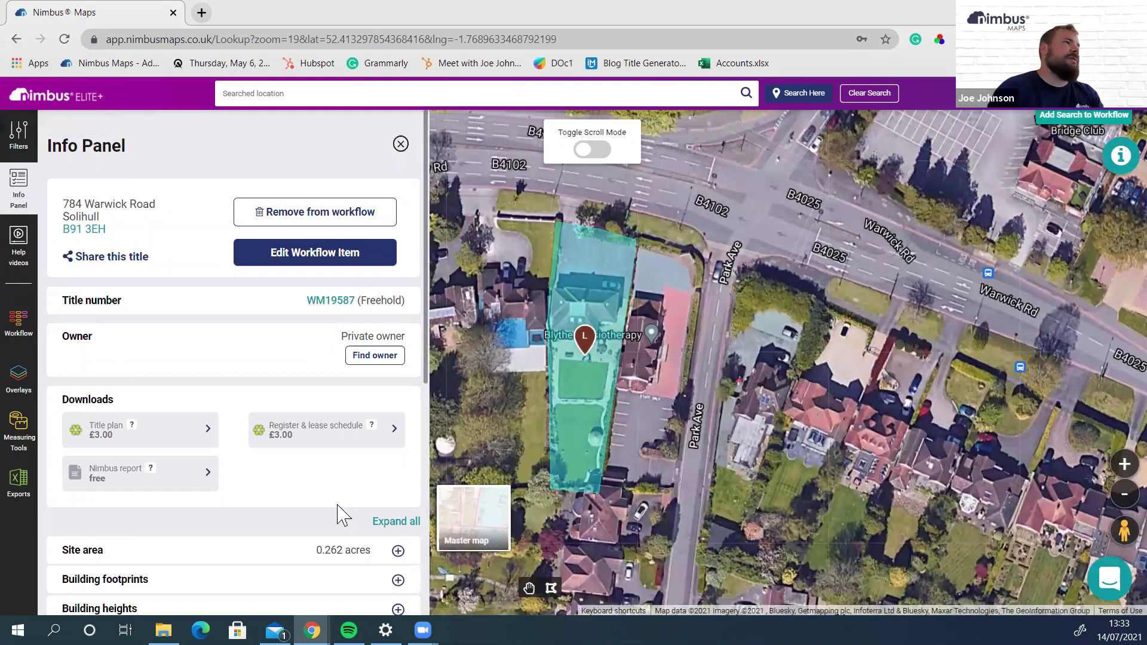
Trace the red plot's corners with Length Measuring (79.61 m, 358.71 m²), then switch measuring off
left_click(11, 454)
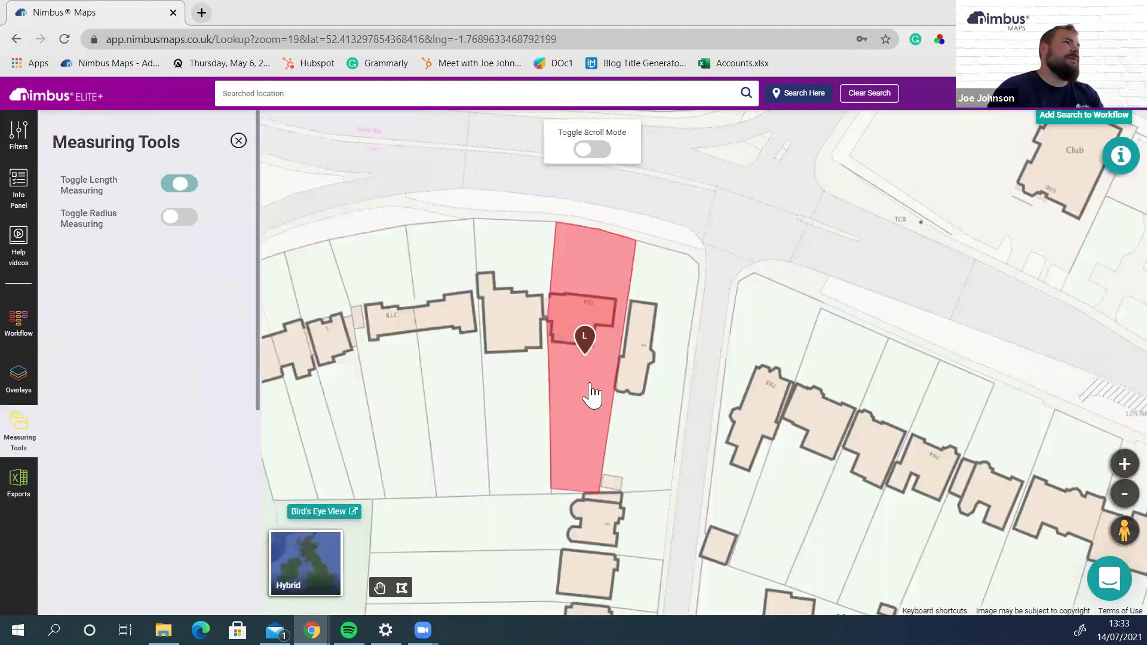
left_click(547, 379)
left_click(613, 383)
left_click(596, 489)
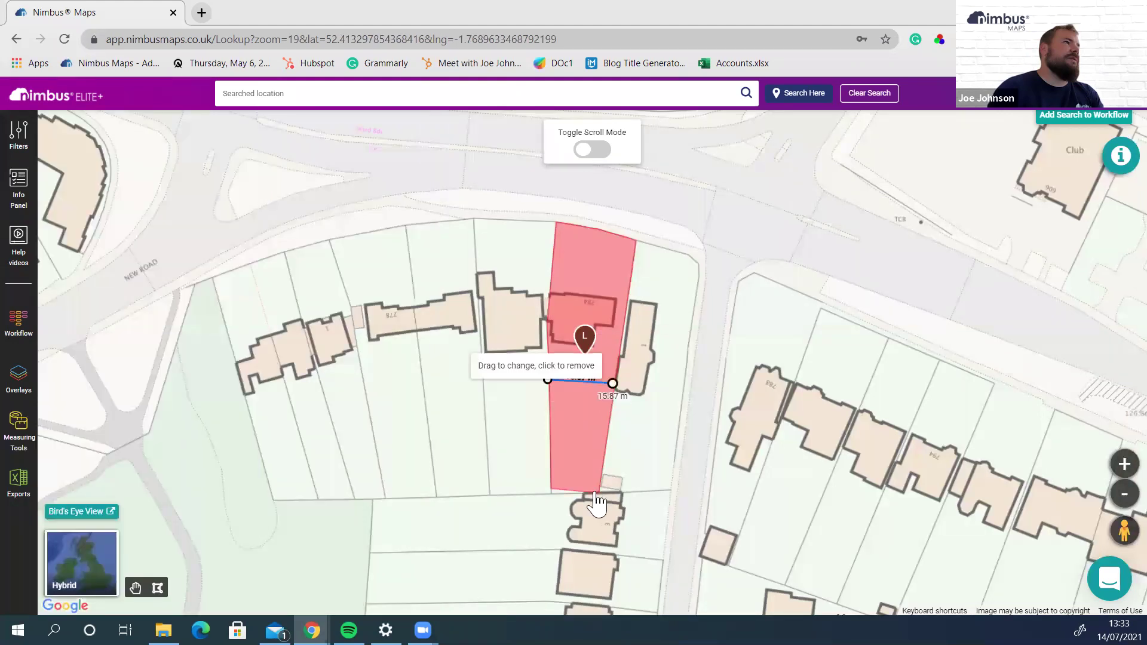
left_click(547, 485)
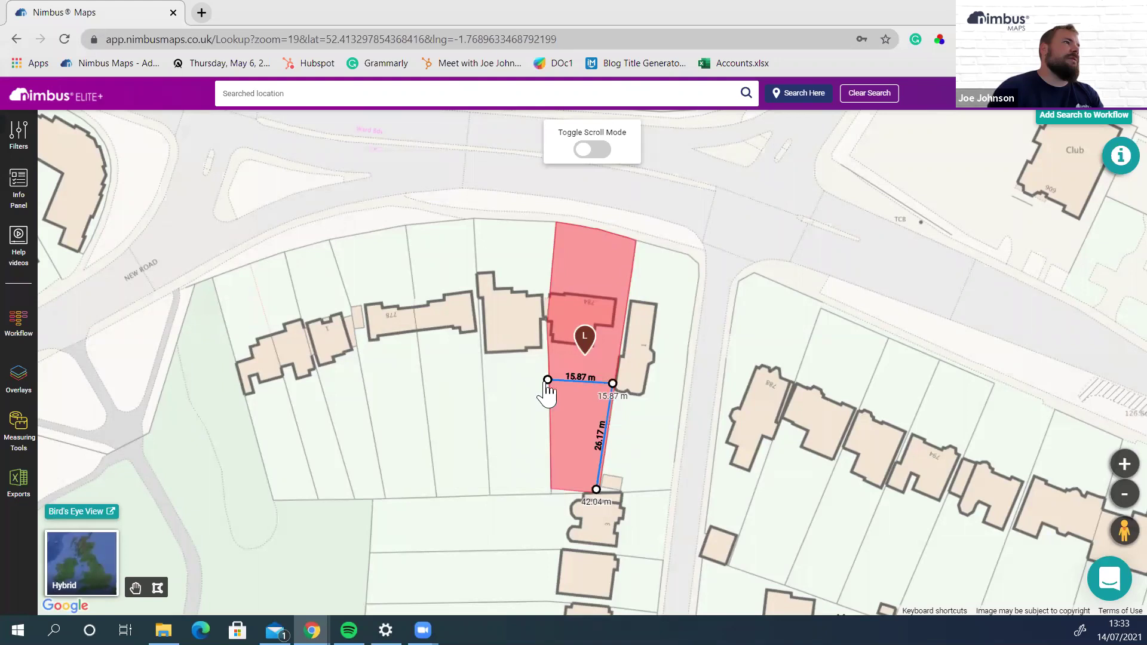
left_click(547, 380)
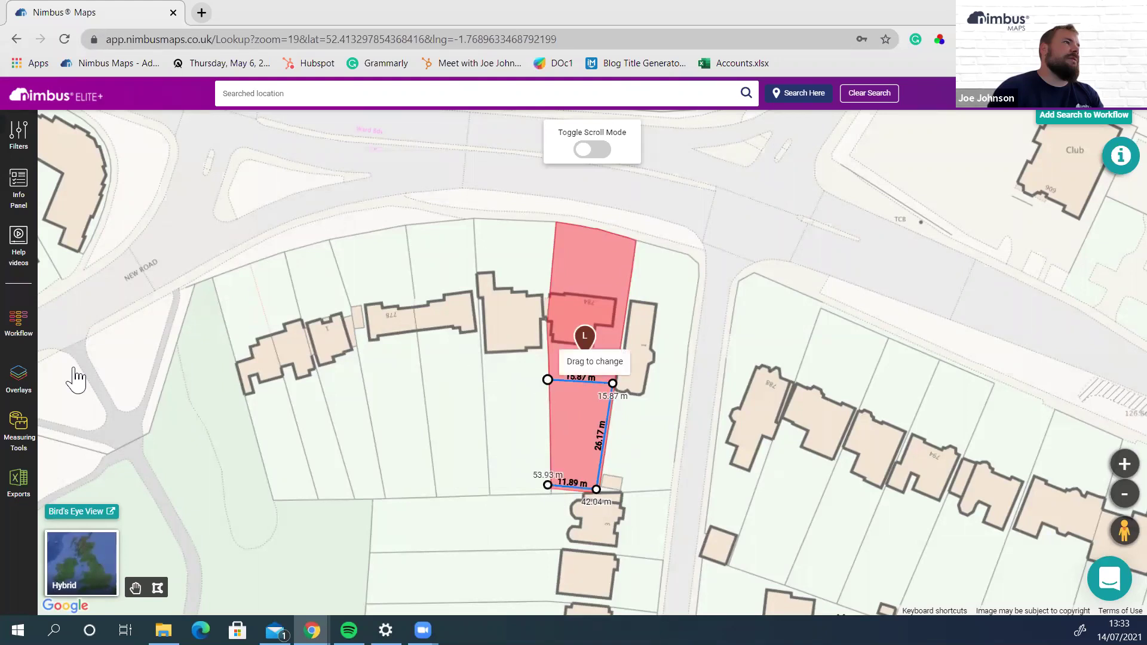
left_click(480, 380)
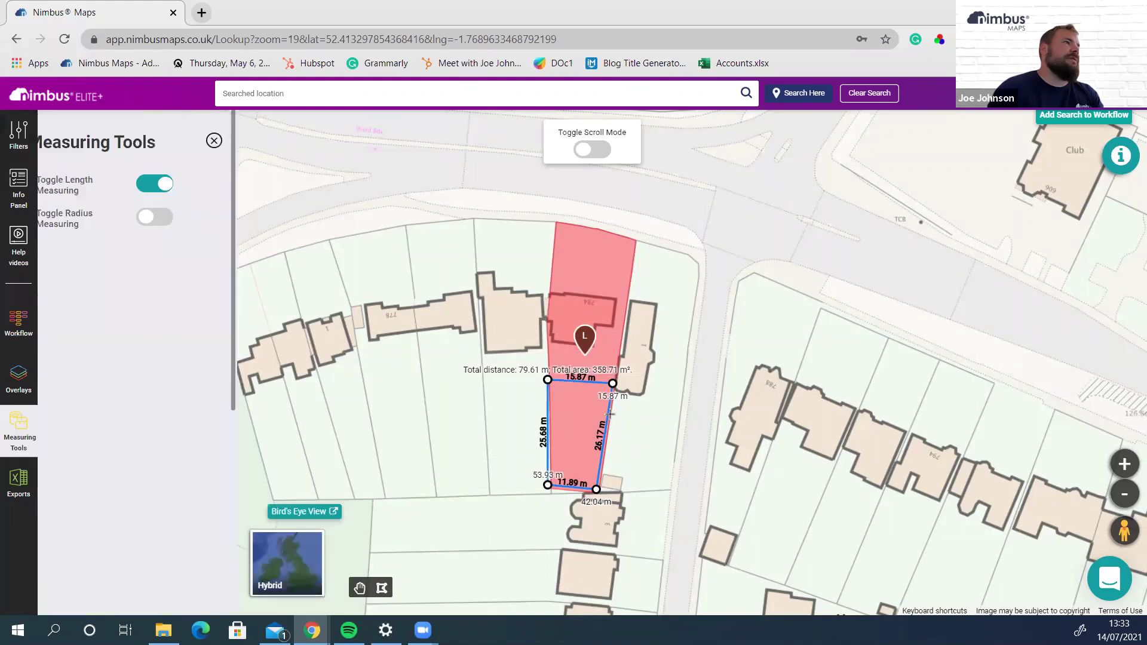
left_click(521, 429)
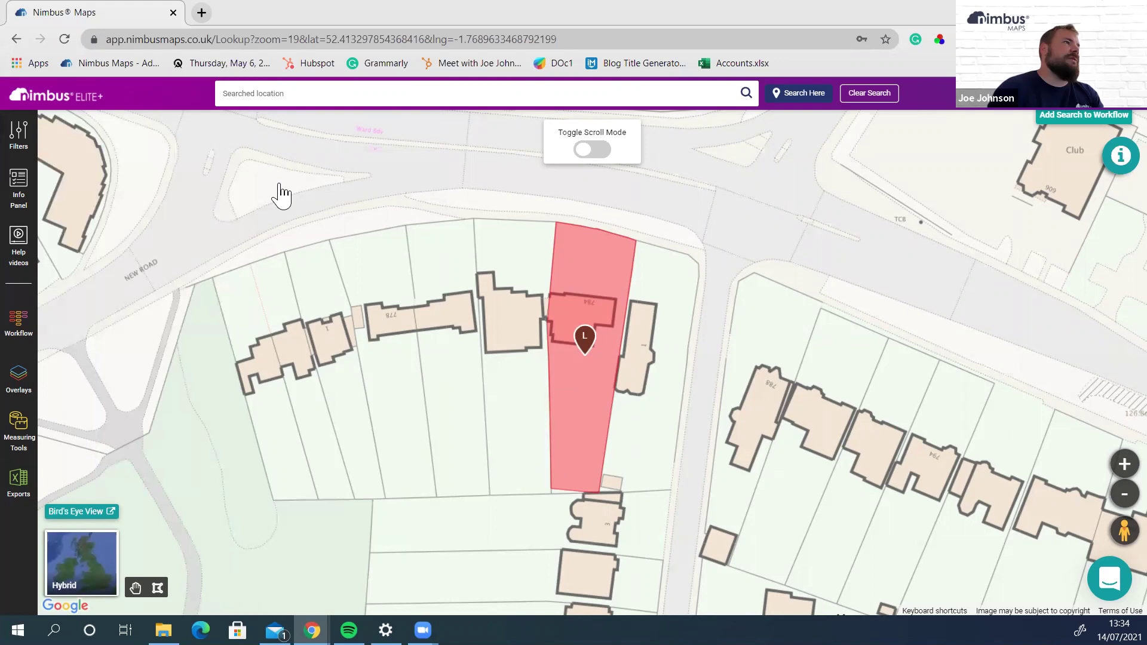
left_click(1111, 580)
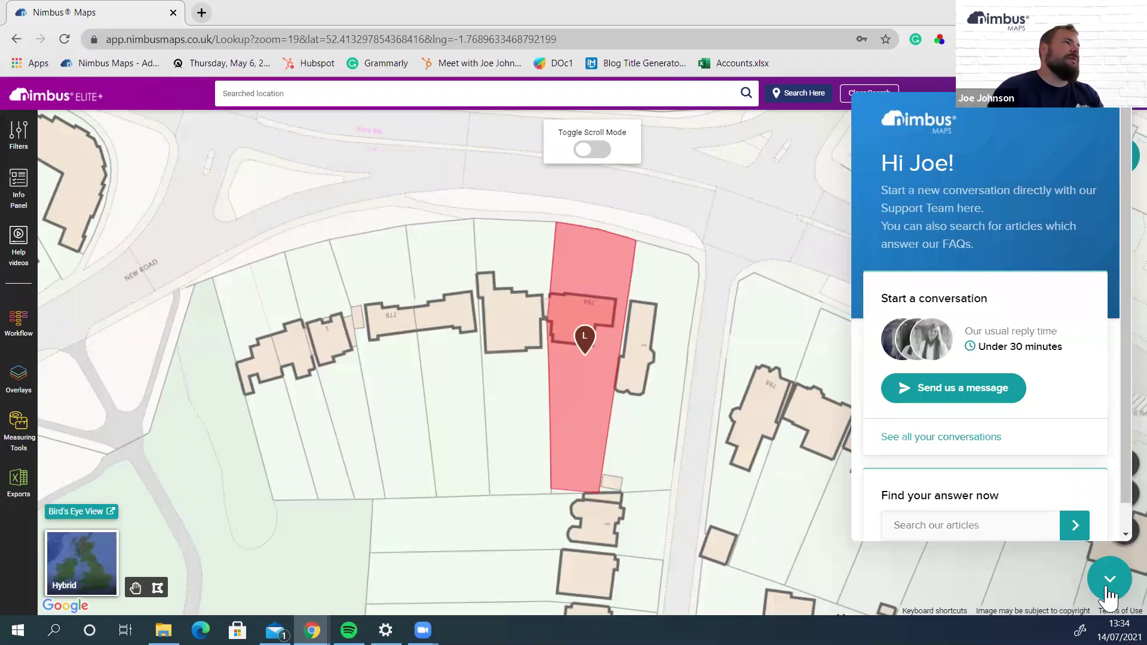
left_click(1102, 555)
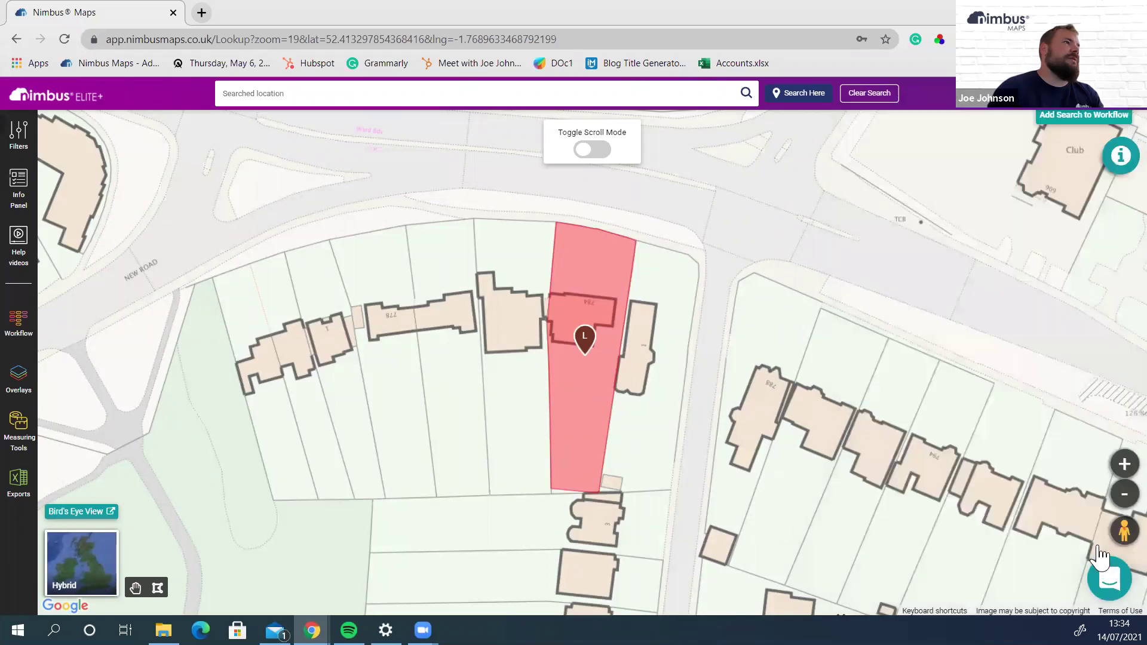